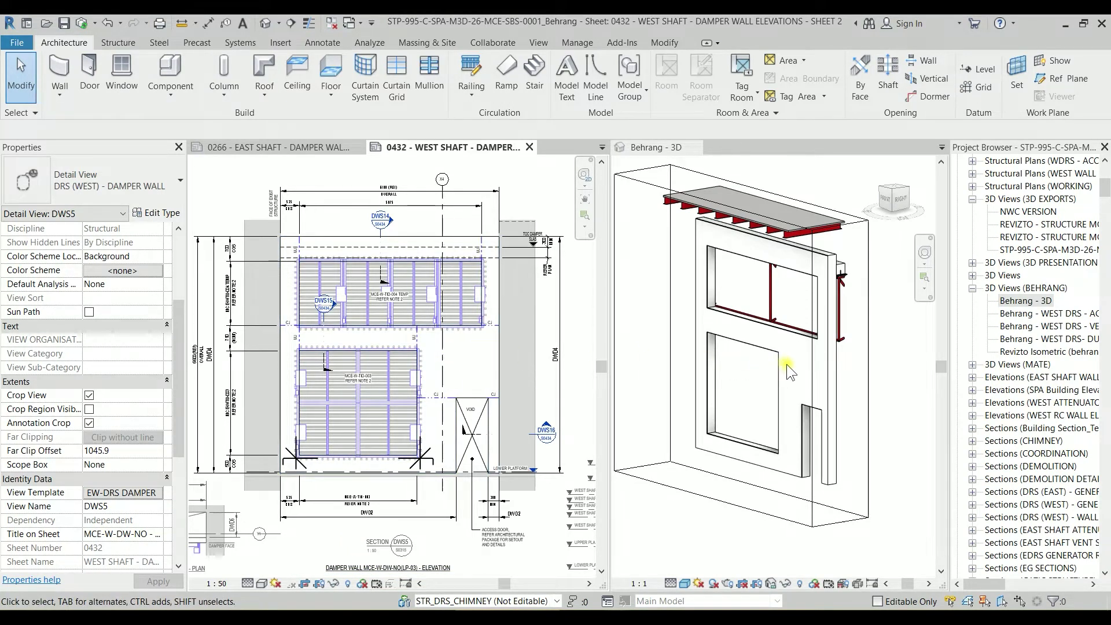
# Make the Behrang - 3D view active and pan it slightly
pyautogui.click(842, 373)
pyautogui.moveTo(846, 373); pyautogui.dragTo(844, 382, button='middle')
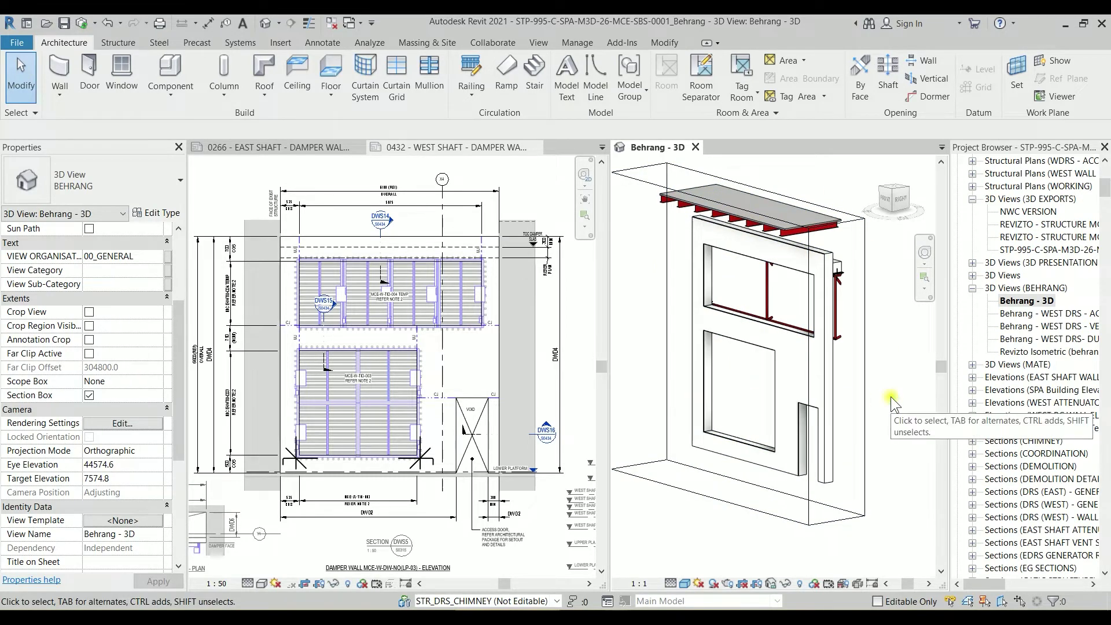
# In Visibility/Graphics (VG) Revit Links, widen the names column and turn on BES-0001
pyautogui.press('v')
pyautogui.press('g')
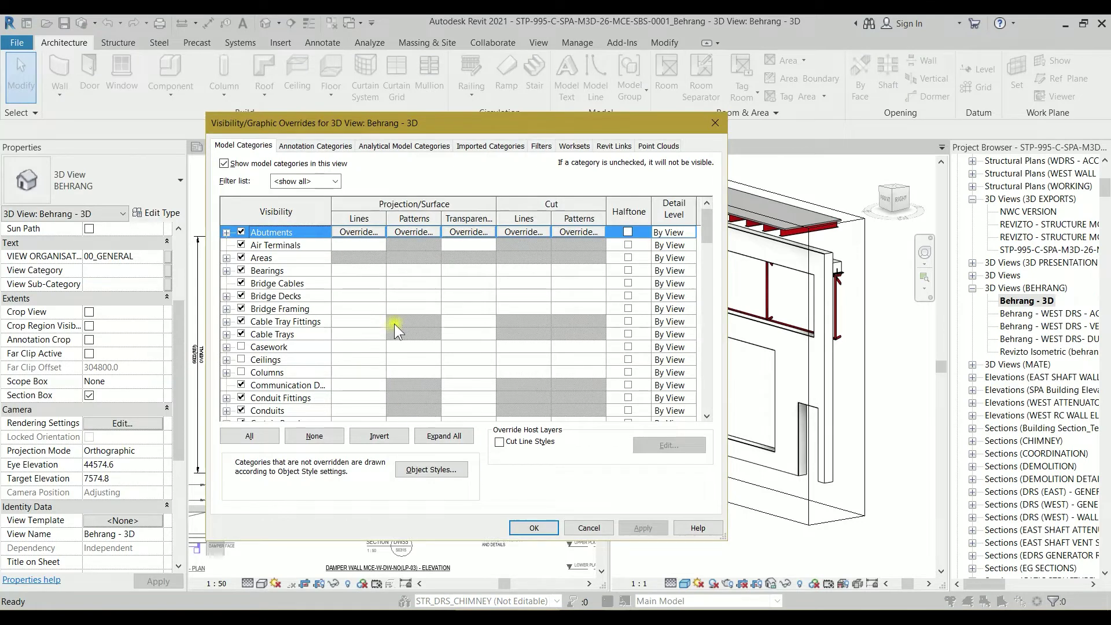
pyautogui.click(606, 147)
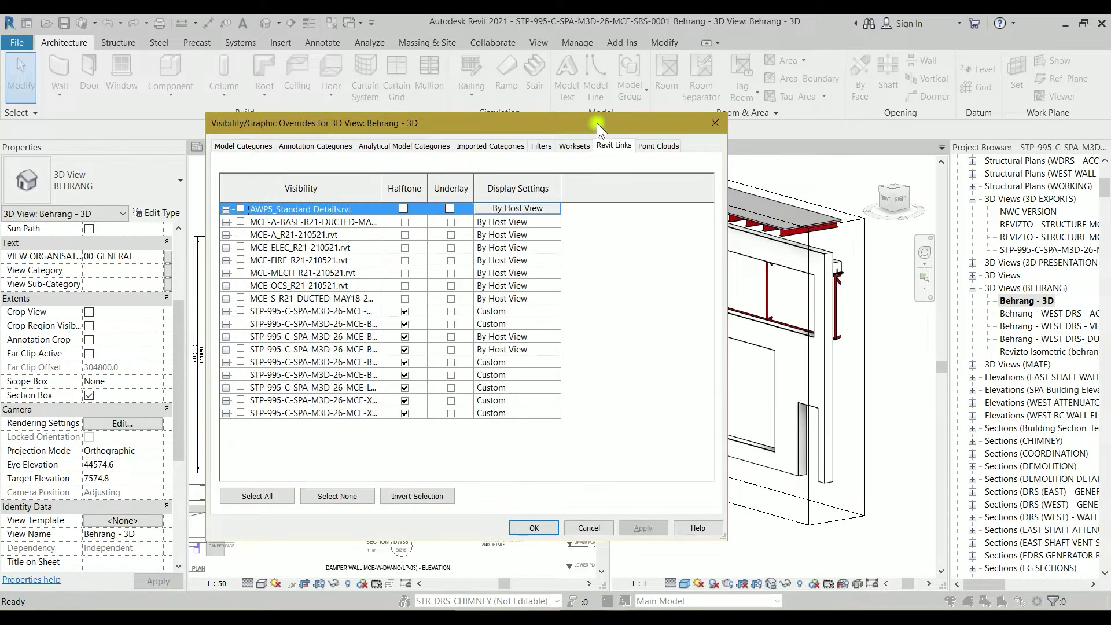
pyautogui.moveTo(596, 122); pyautogui.dragTo(536, 116)
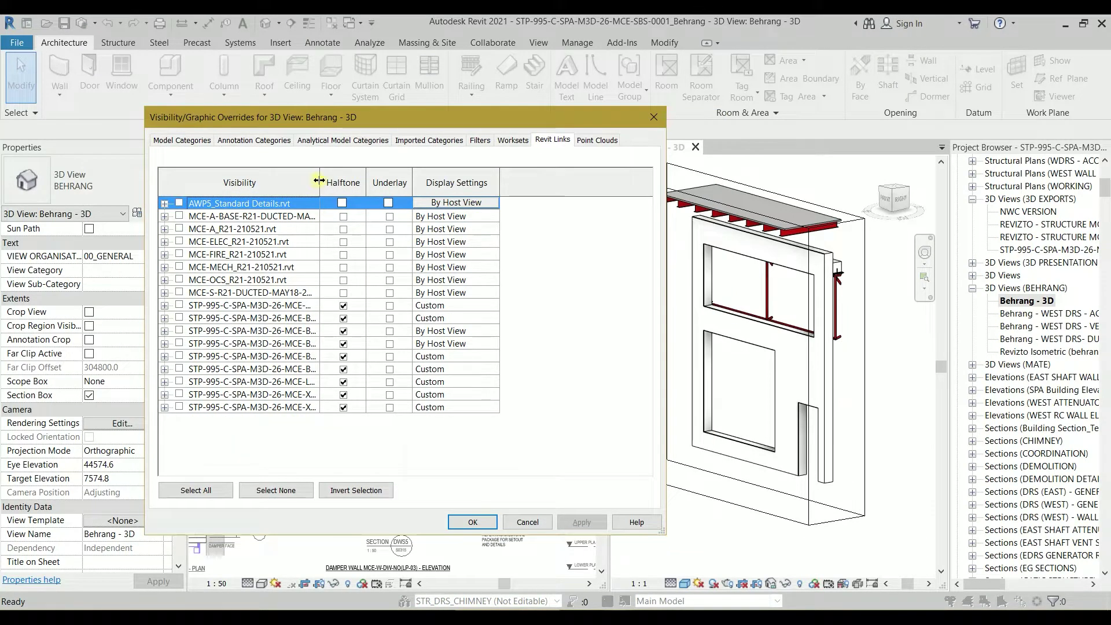
pyautogui.moveTo(319, 178); pyautogui.dragTo(407, 177)
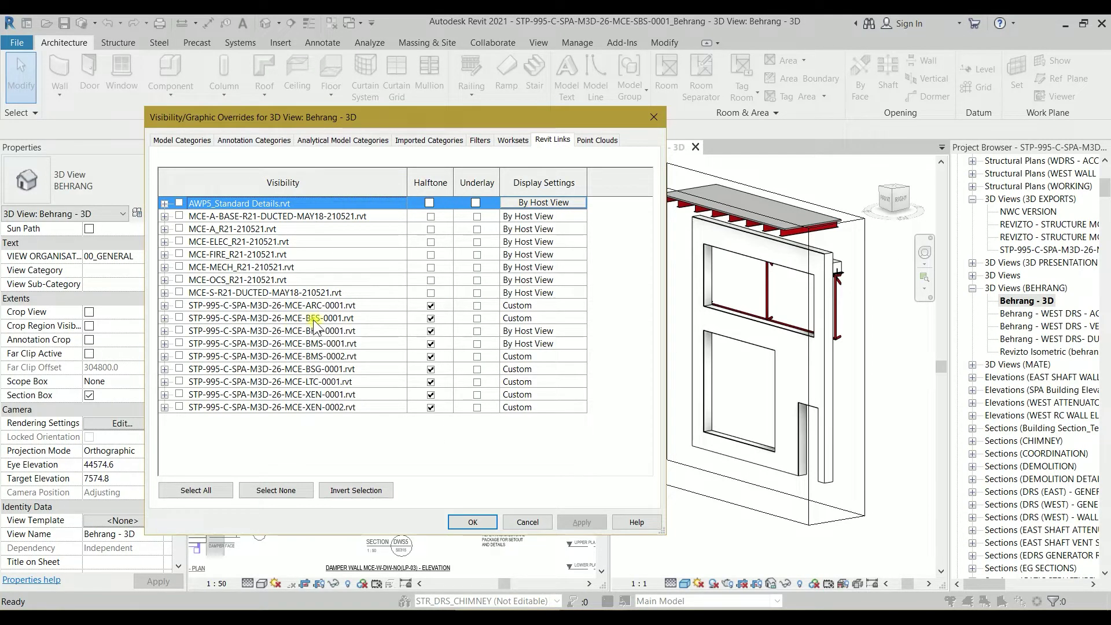
pyautogui.click(185, 318)
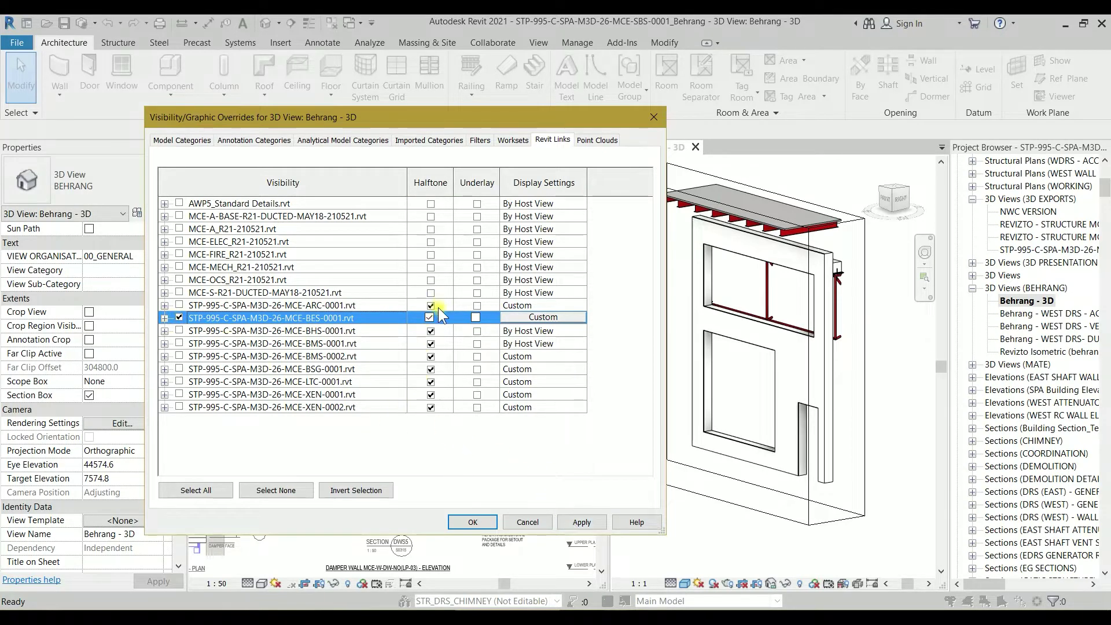
pyautogui.click(575, 520)
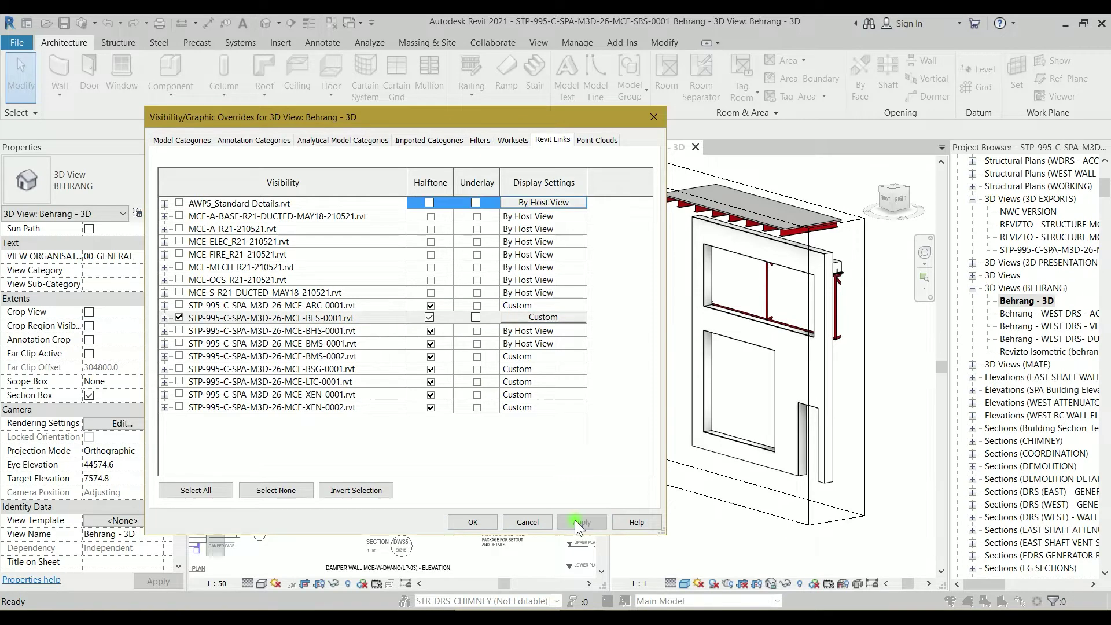
# Turn on the BMS-0001 and XEN-0001 linked models and apply the change
pyautogui.click(589, 468)
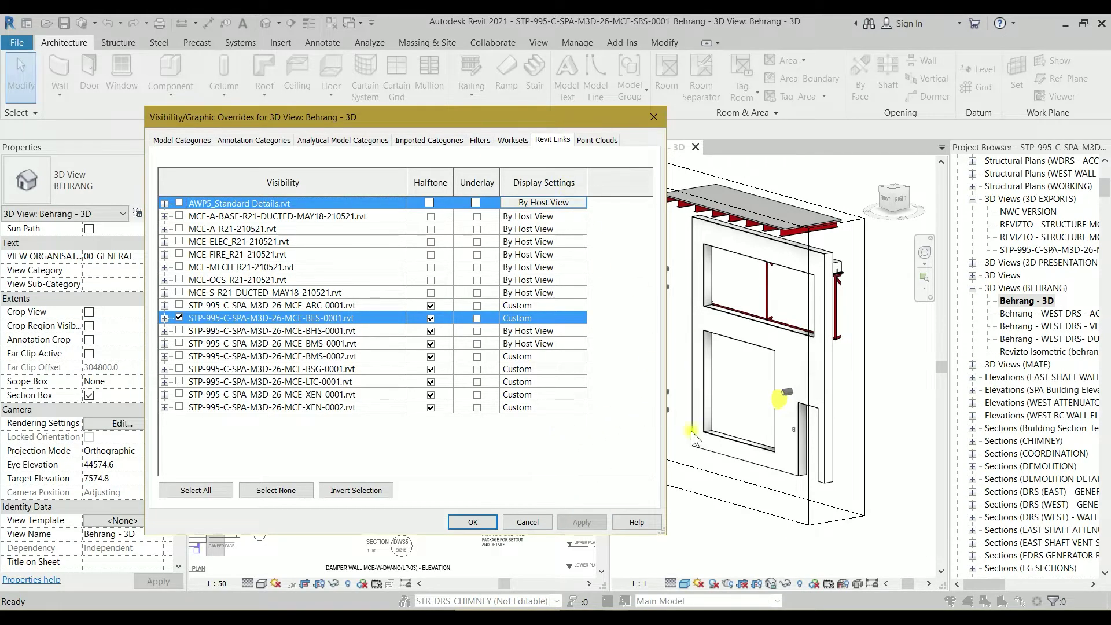
pyautogui.click(315, 203)
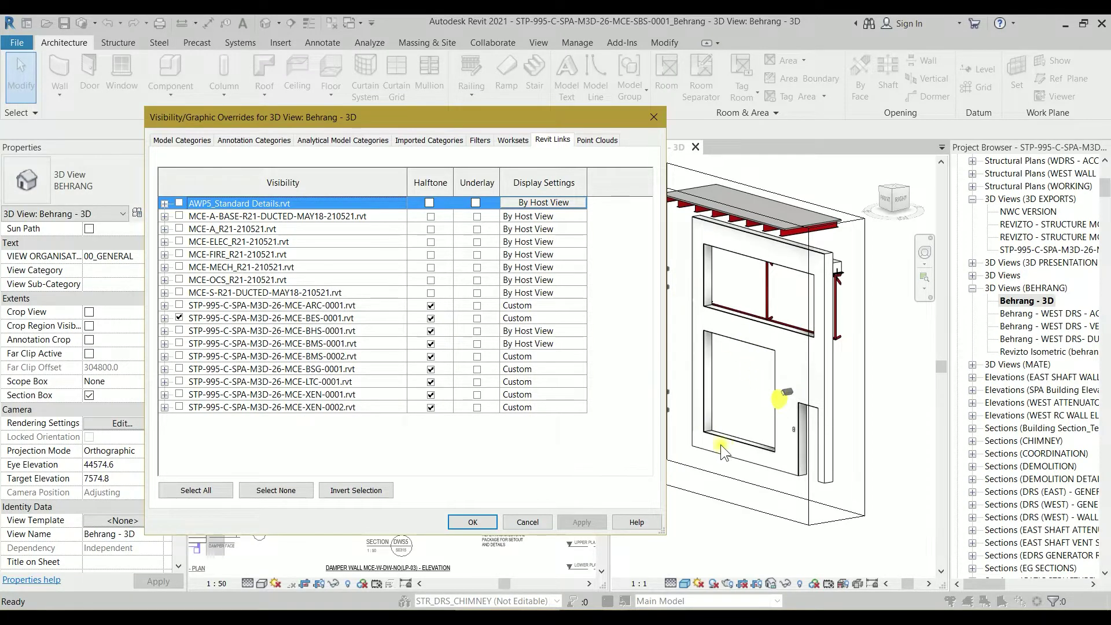
pyautogui.click(250, 343)
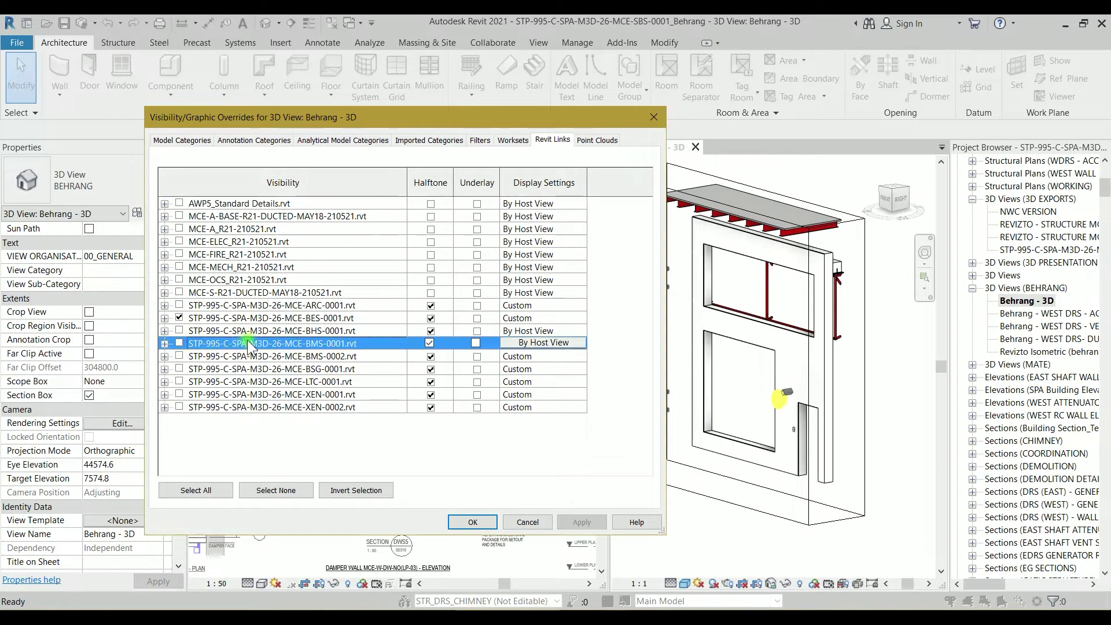
pyautogui.click(179, 343)
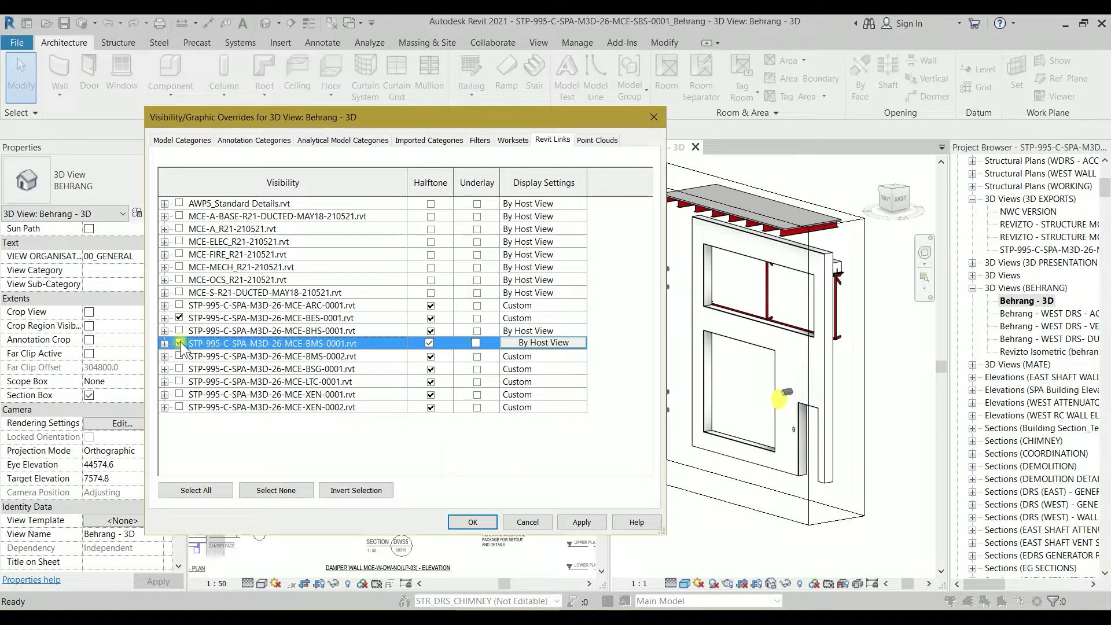
pyautogui.click(179, 394)
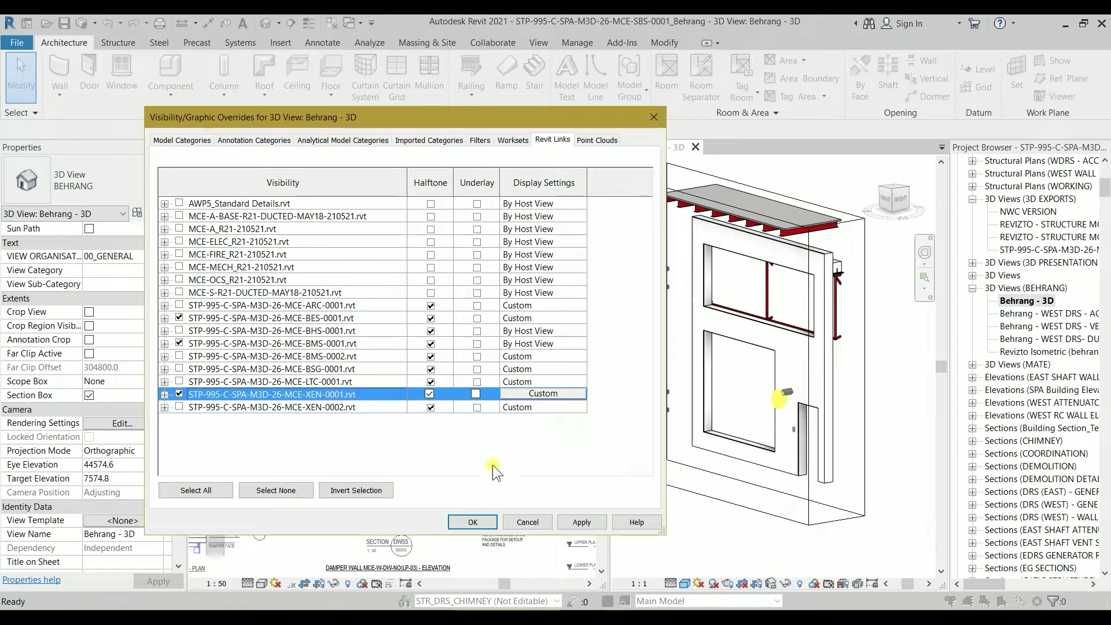
pyautogui.click(580, 522)
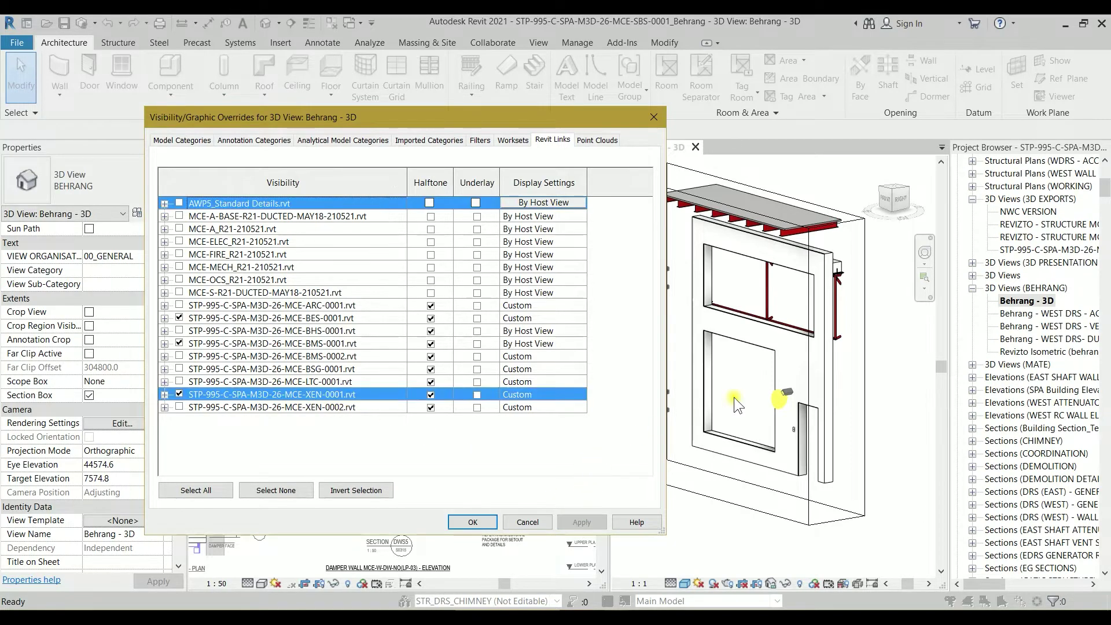
# Close the overrides, orbit the damper wall frontward, and activate the 0432 elevation viewport near DWS15
pyautogui.click(470, 522)
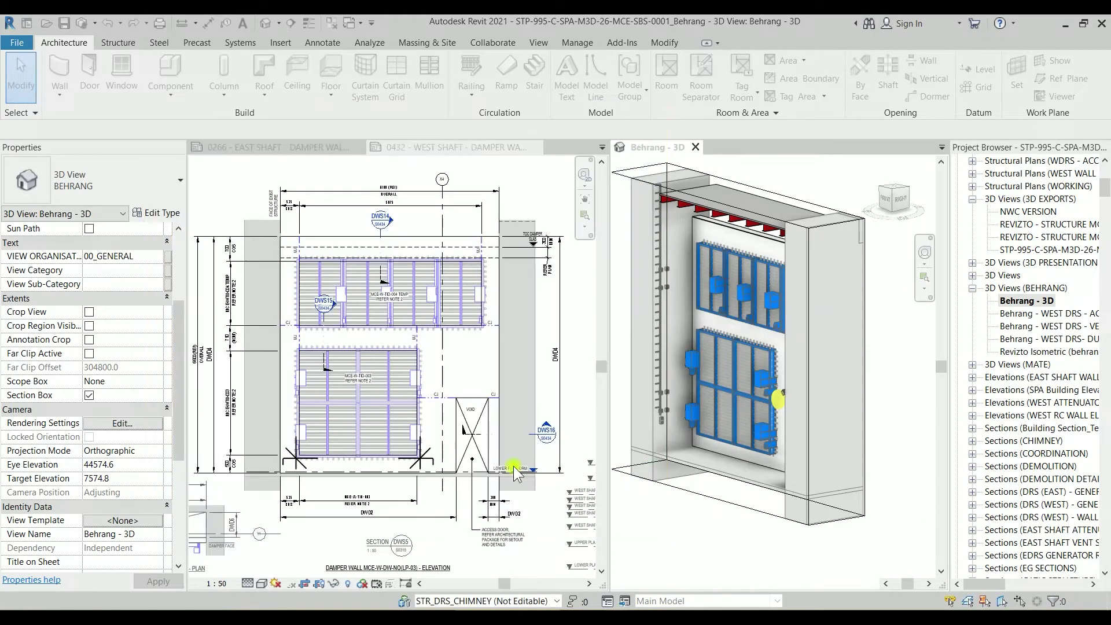
pyautogui.keyDown('shift'); pyautogui.moveTo(755, 303); pyautogui.dragTo(834, 316, button='middle'); pyautogui.keyUp('shift')
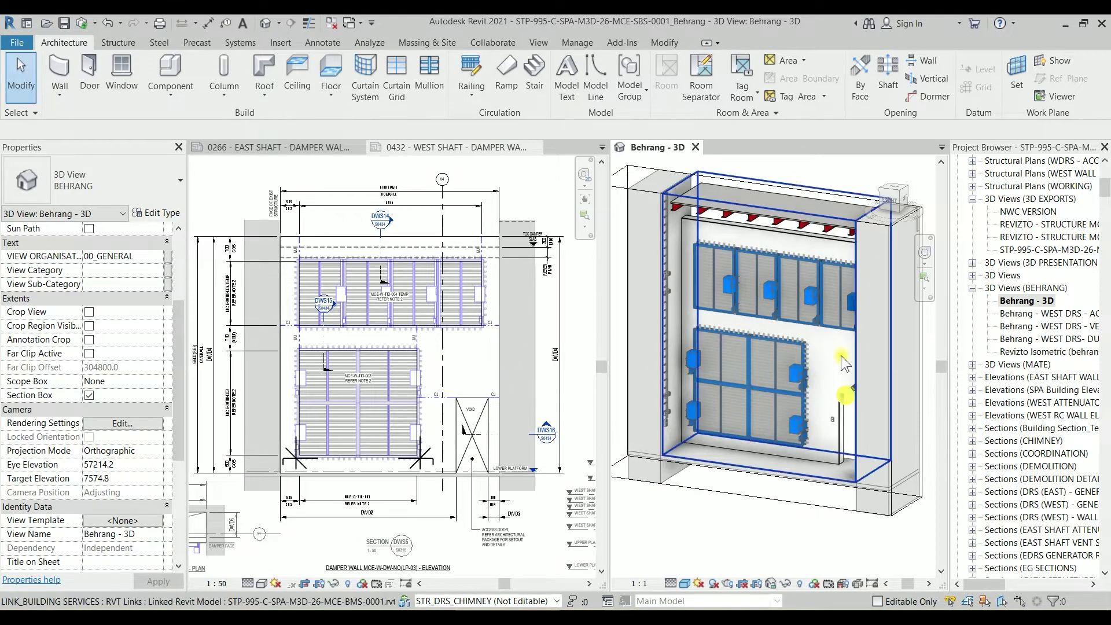
pyautogui.click(461, 358)
pyautogui.click(462, 356)
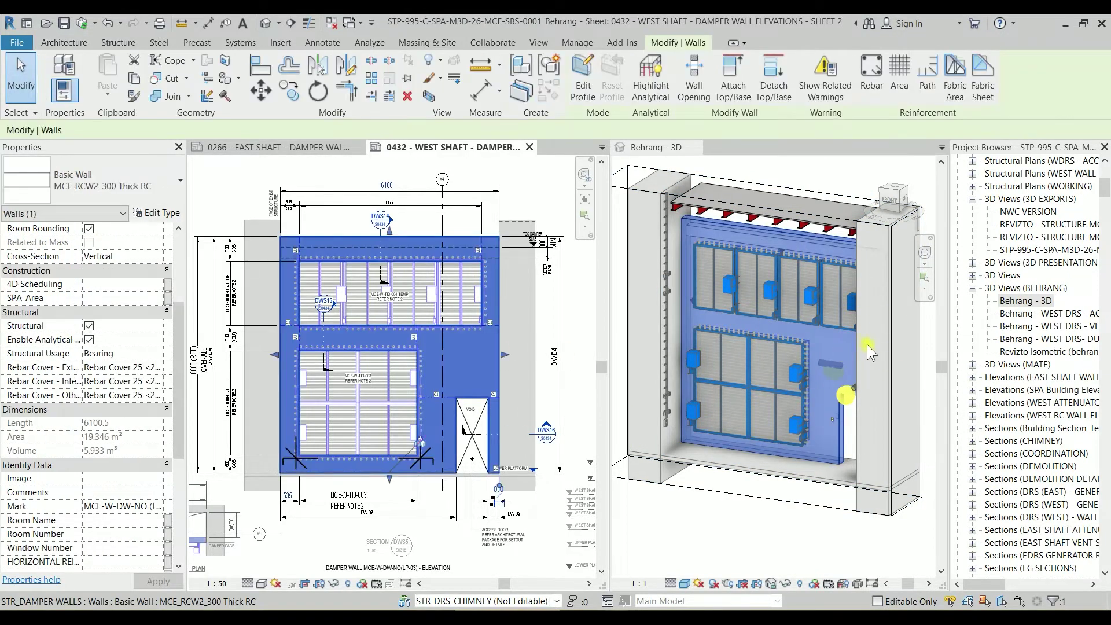
pyautogui.doubleClick(315, 334)
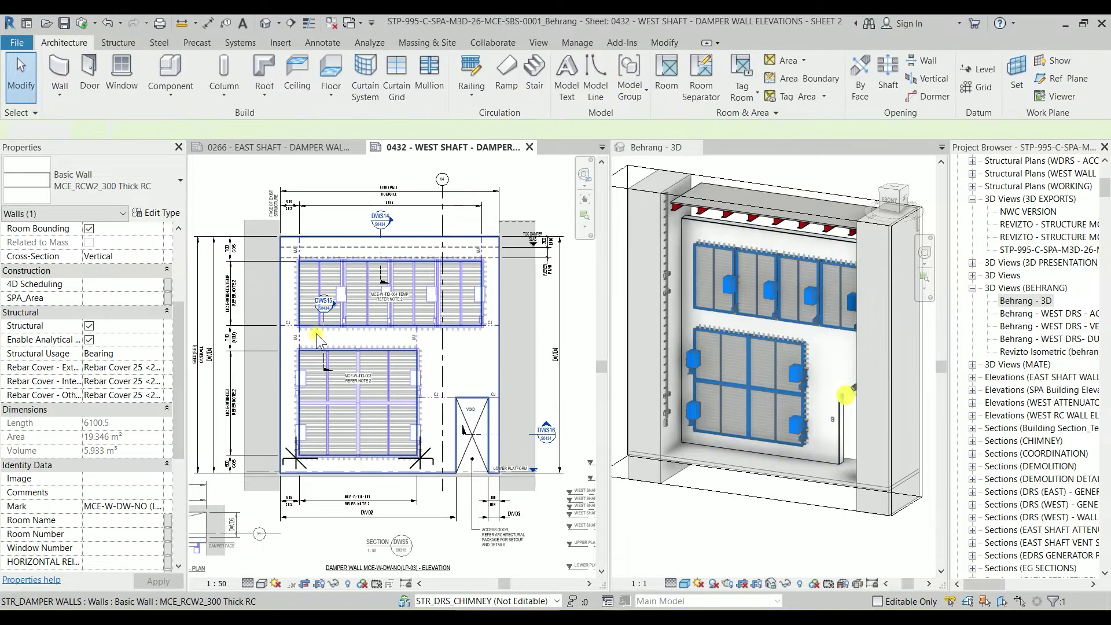
pyautogui.scroll(5, 316, 313)
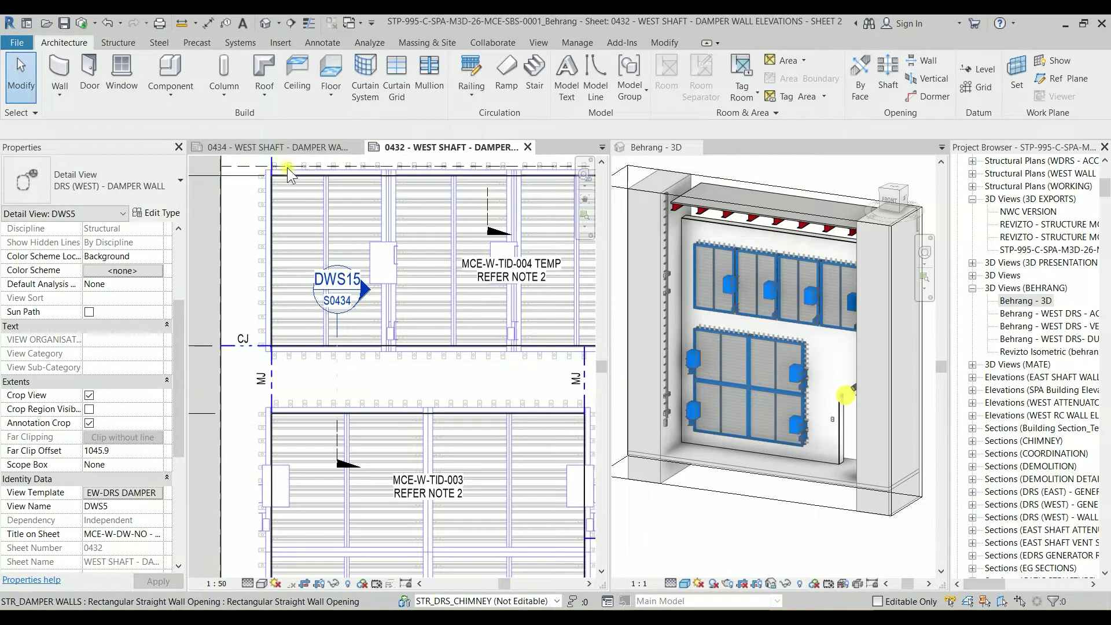
# Switch to sheet 0434 and select the wall in section DWS15
pyautogui.click(321, 147)
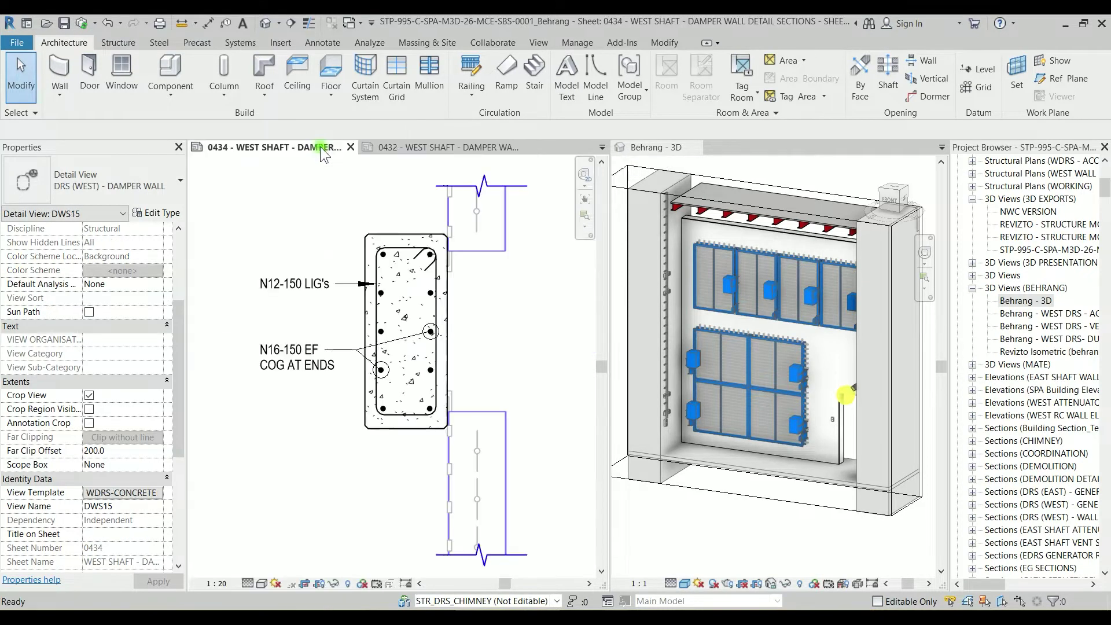
pyautogui.scroll(-2, 359, 294)
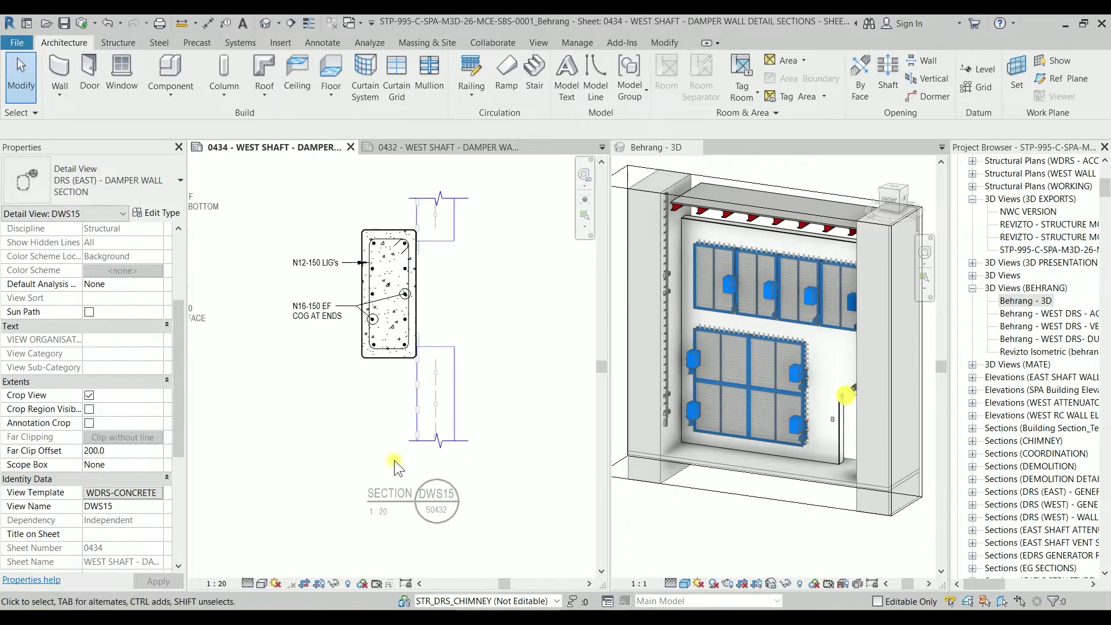
pyautogui.scroll(3, 382, 359)
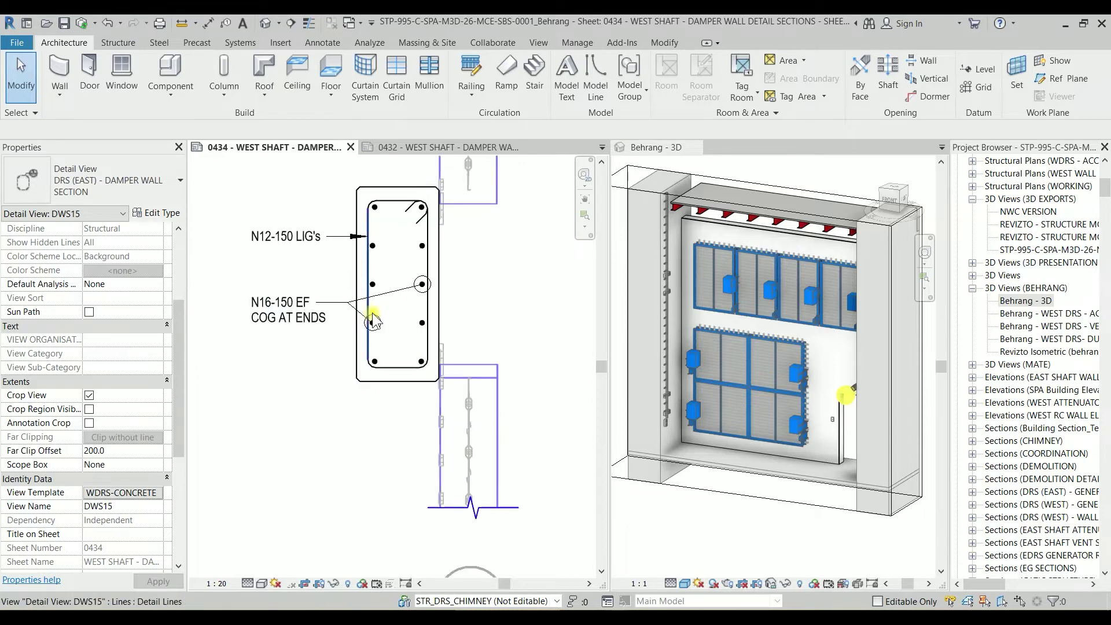
pyautogui.click(398, 175)
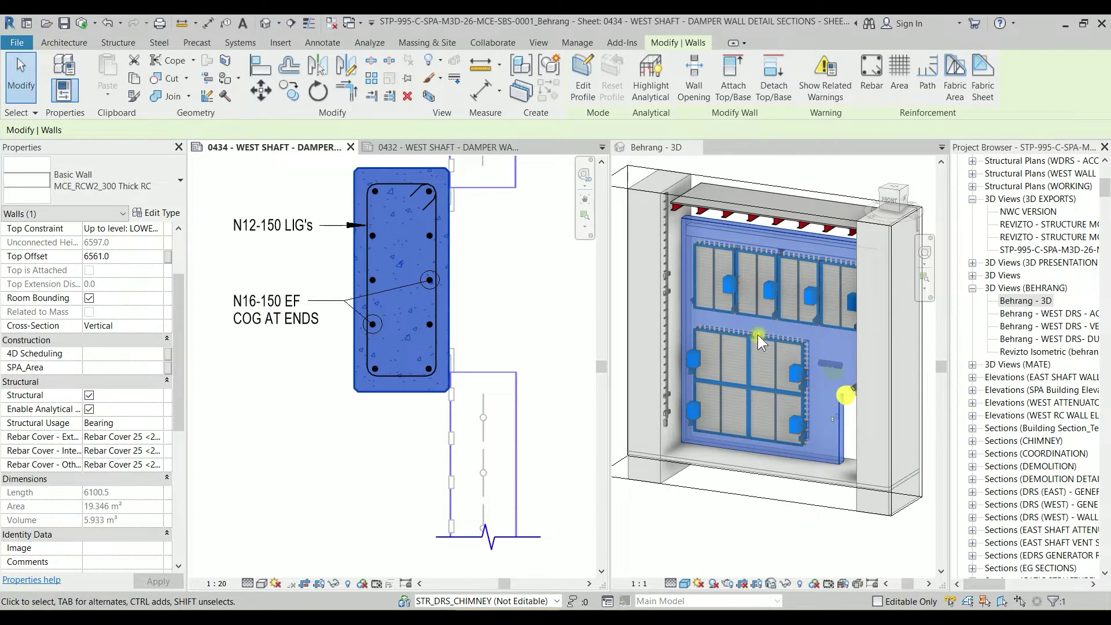
pyautogui.scroll(2, 740, 327)
pyautogui.scroll(-3, 717, 321)
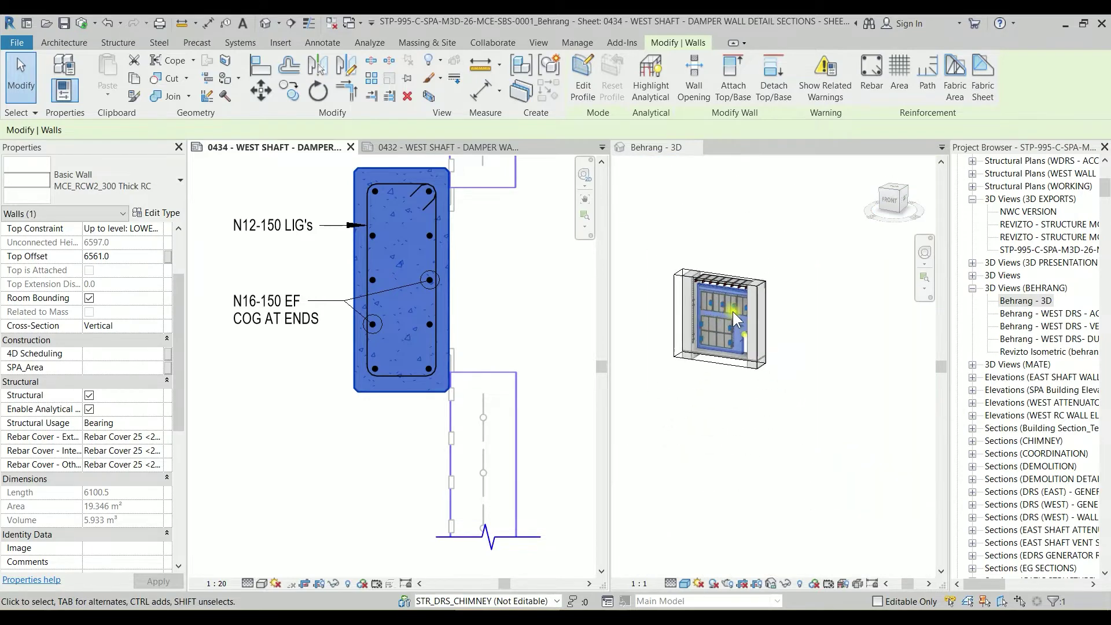
# Crop the Behrang 3D section box around the wall and view it from the left side
pyautogui.click(797, 382)
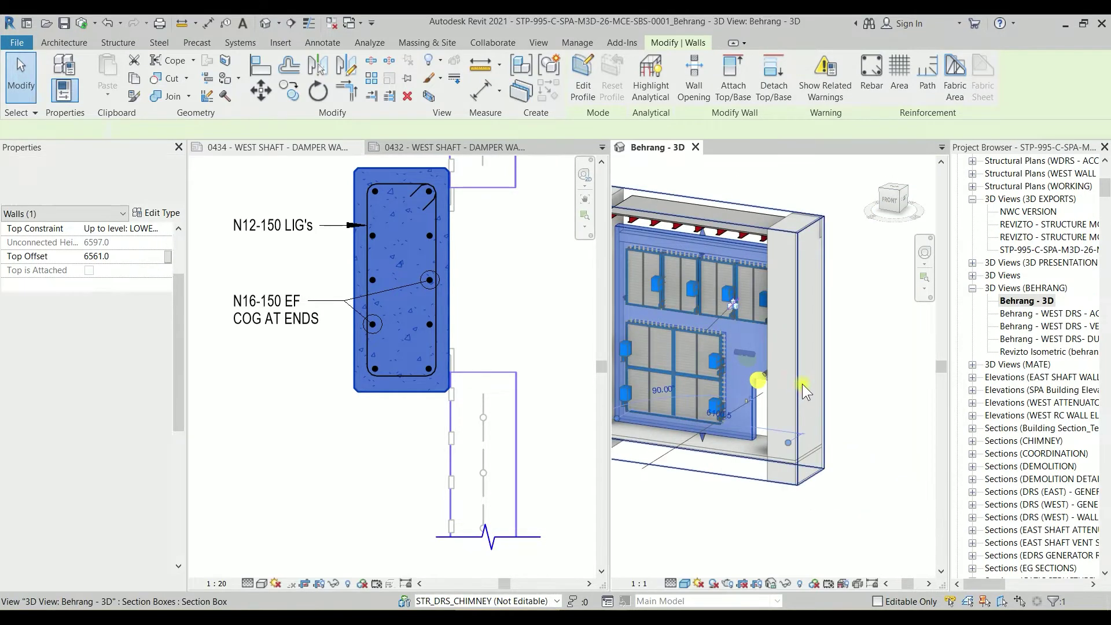
pyautogui.click(802, 383)
pyautogui.moveTo(813, 351); pyautogui.dragTo(716, 340)
pyautogui.keyDown('shift'); pyautogui.moveTo(716, 340); pyautogui.dragTo(659, 333, button='middle'); pyautogui.keyUp('shift')
pyautogui.scroll(5, 658, 333)
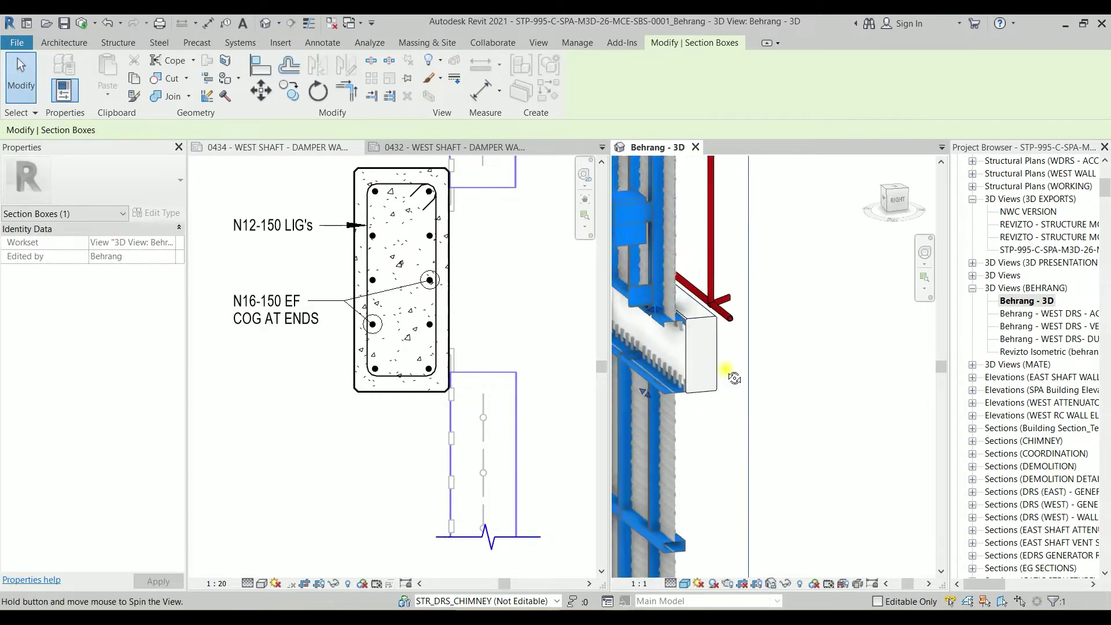
pyautogui.keyDown('shift'); pyautogui.moveTo(724, 372); pyautogui.dragTo(843, 377, button='middle'); pyautogui.keyUp('shift')
pyautogui.scroll(-5, 706, 350)
pyautogui.moveTo(640, 347); pyautogui.dragTo(697, 347)
pyautogui.keyDown('shift'); pyautogui.moveTo(697, 347); pyautogui.dragTo(865, 341, button='middle'); pyautogui.keyUp('shift')
pyautogui.click(890, 202)
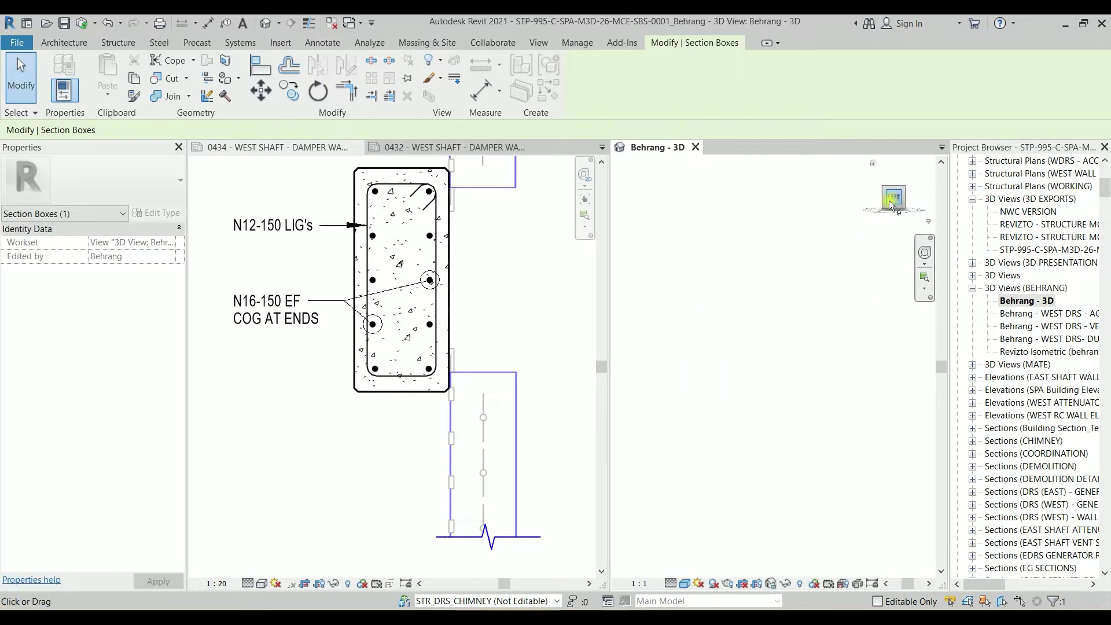
pyautogui.scroll(5, 757, 352)
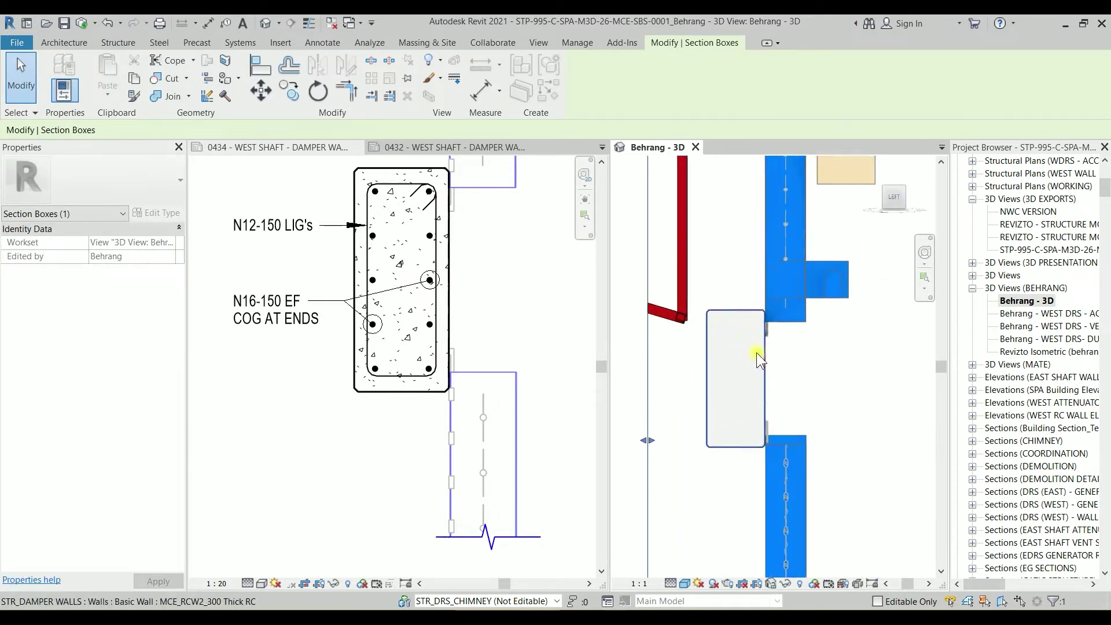
# Select the wall in 3D, orbit to an isometric shaft view, then clear the selection
pyautogui.click(729, 394)
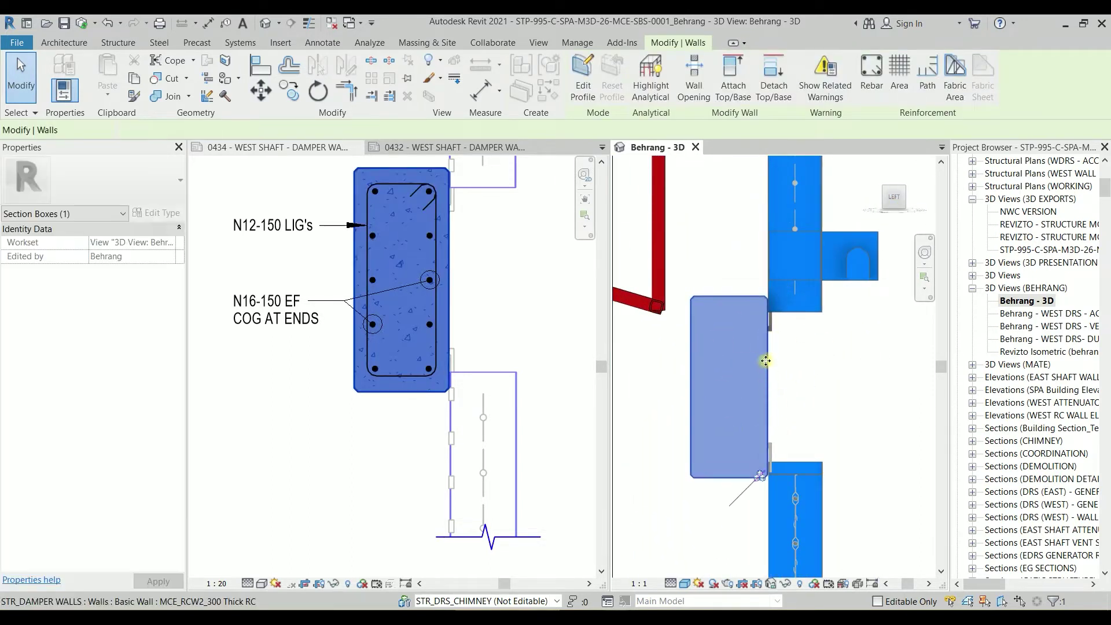
pyautogui.click(761, 337)
pyautogui.scroll(-2, 762, 336)
pyautogui.scroll(-3, 761, 332)
pyautogui.keyDown('shift'); pyautogui.moveTo(761, 332); pyautogui.dragTo(761, 410, button='middle'); pyautogui.keyUp('shift')
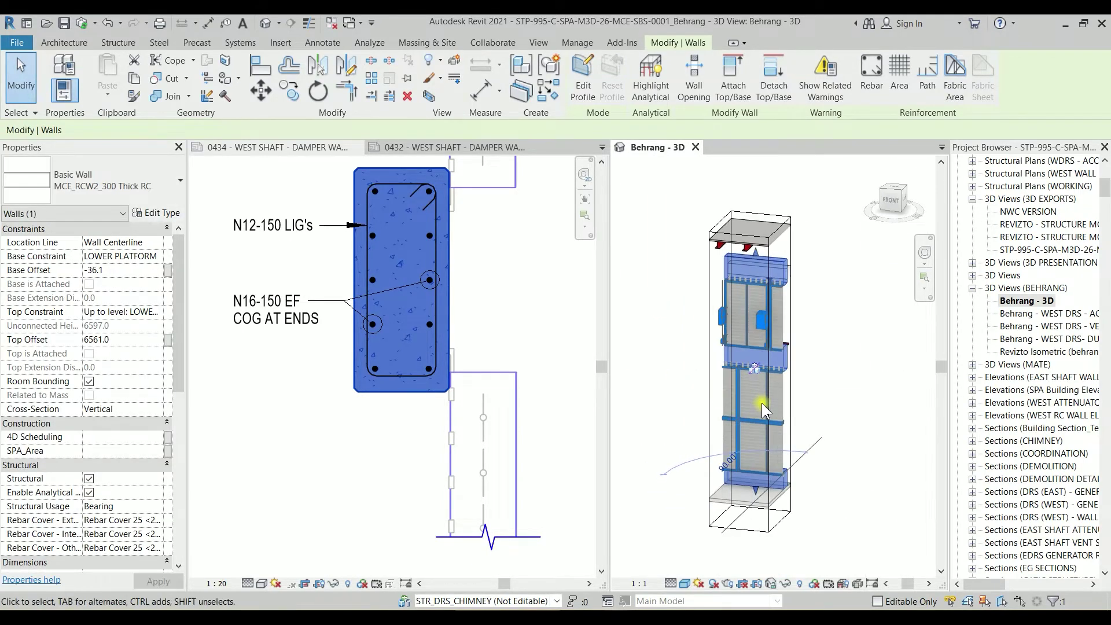
pyautogui.click(825, 377)
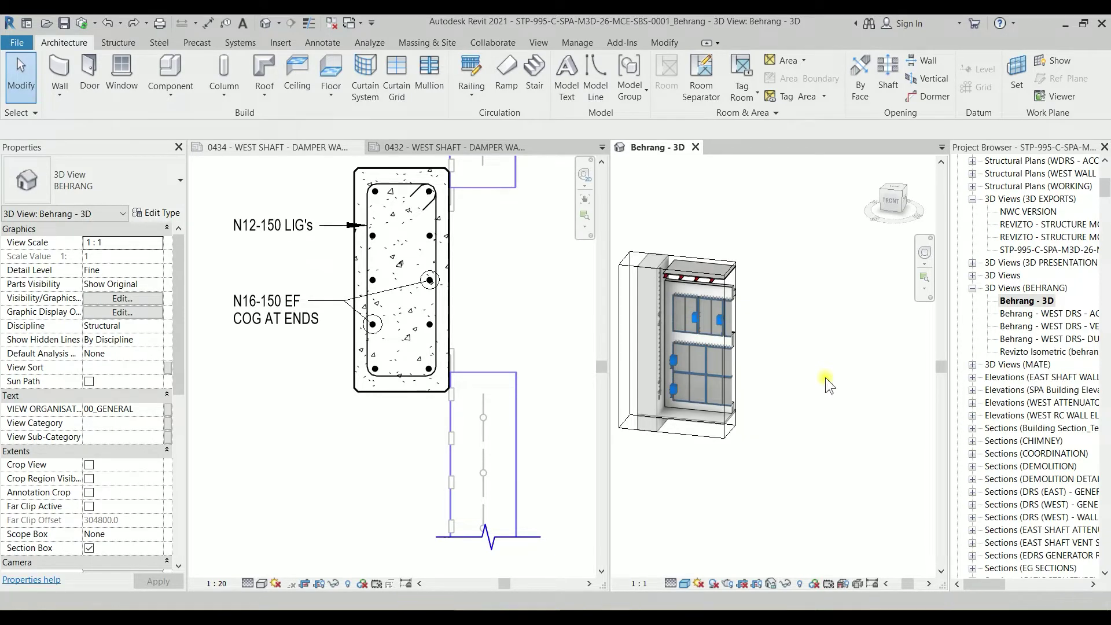
# Bring the 3D shaft closer, then centre the DWS15 wall section on sheet 0434
pyautogui.scroll(3, 826, 377)
pyautogui.moveTo(825, 377); pyautogui.dragTo(915, 371, button='middle')
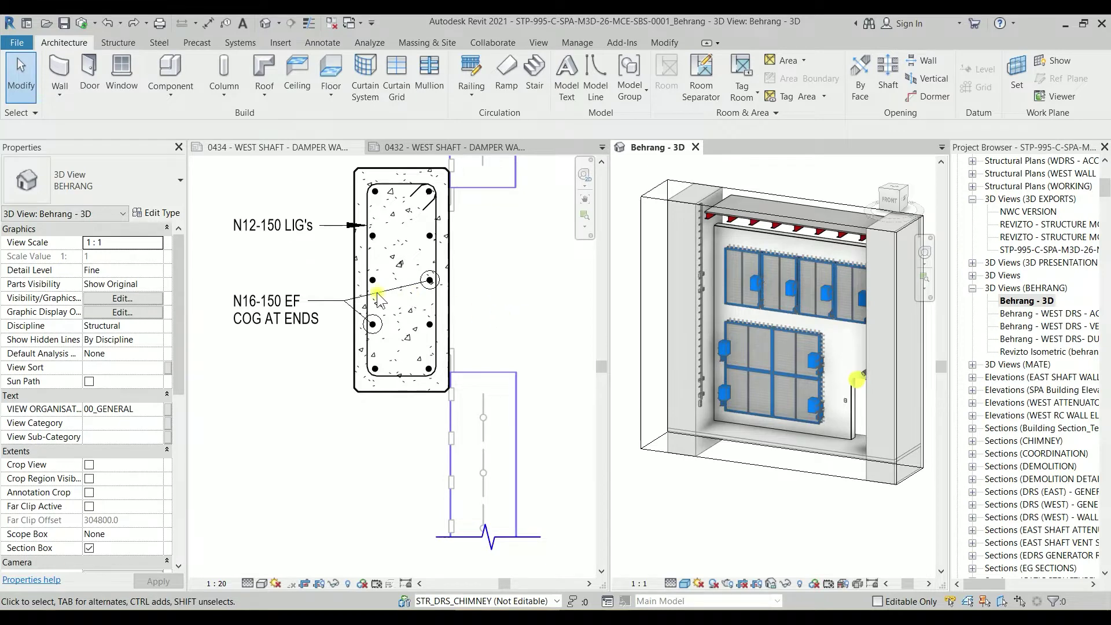
pyautogui.click(381, 243)
pyautogui.moveTo(412, 249); pyautogui.dragTo(429, 310, button='middle')
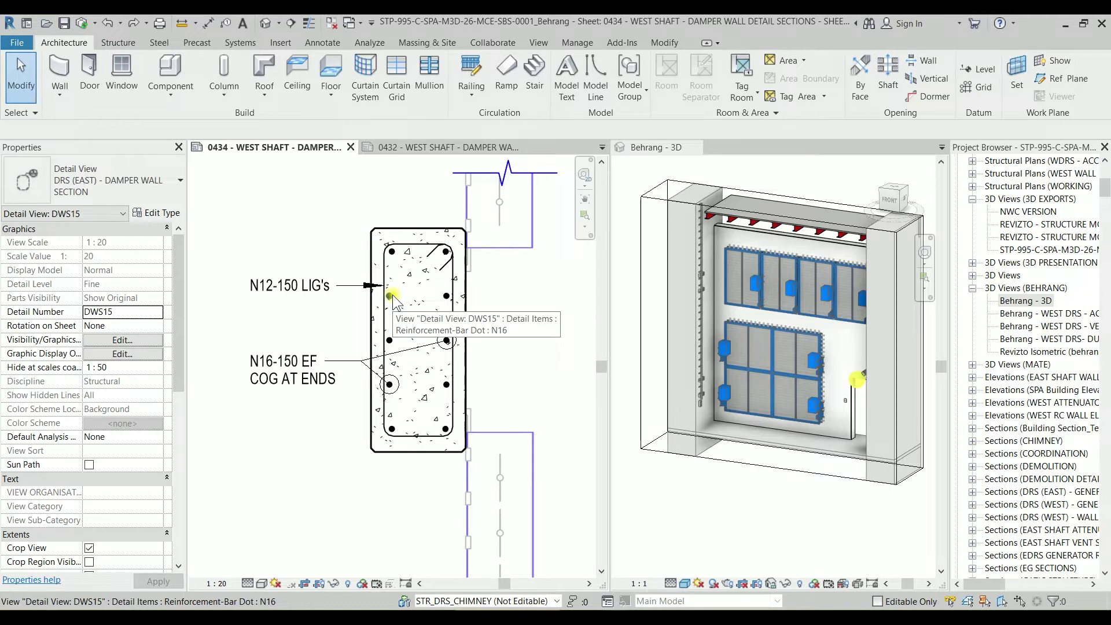
pyautogui.scroll(3, 391, 296)
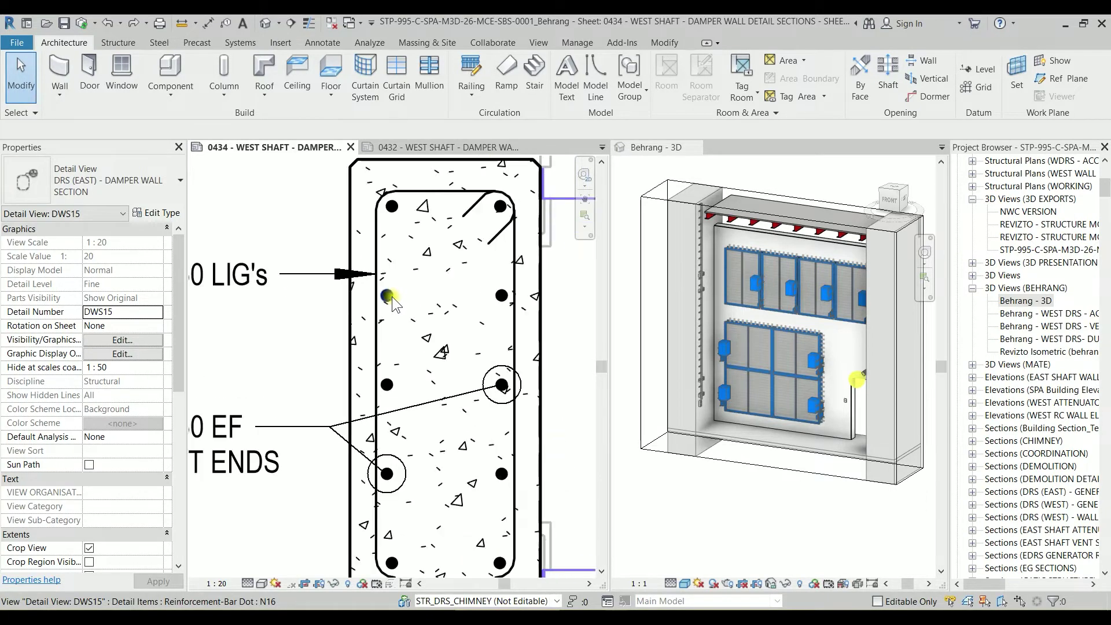
pyautogui.scroll(-2, 391, 297)
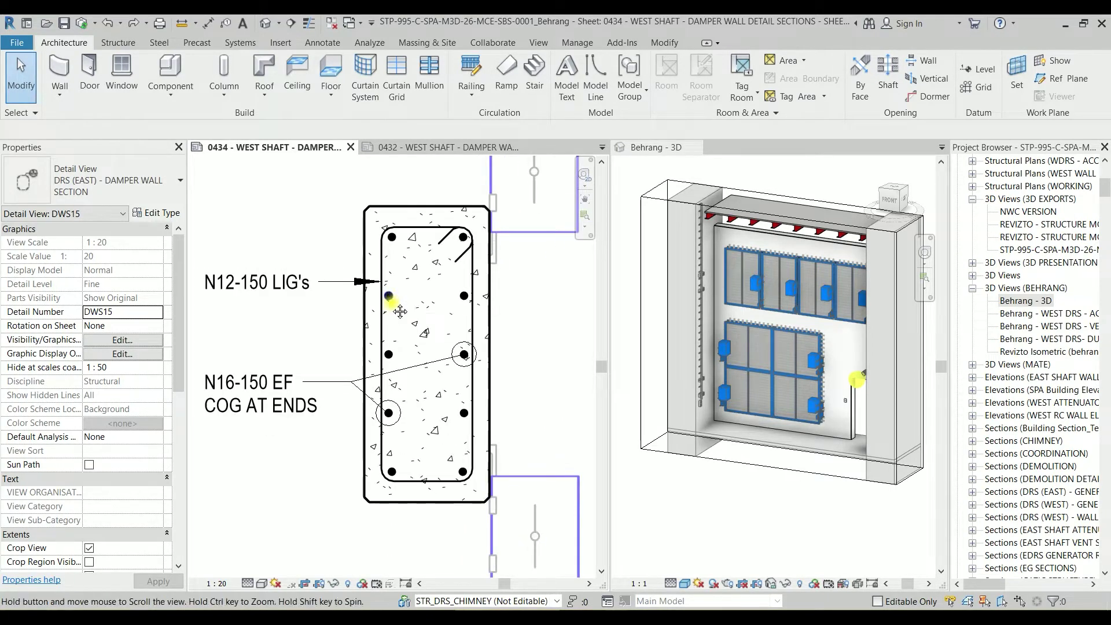
pyautogui.moveTo(392, 297); pyautogui.dragTo(402, 283, button='middle')
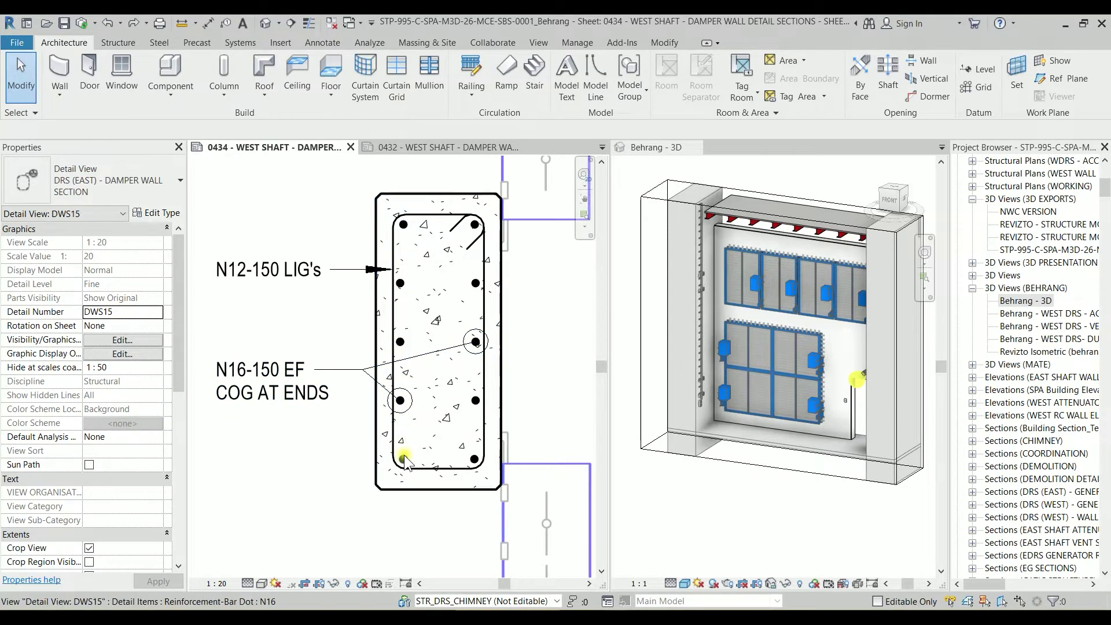
# Measure between two rebar dots with the DI dimension tool, then cancel it
pyautogui.press('d')
pyautogui.press('i')
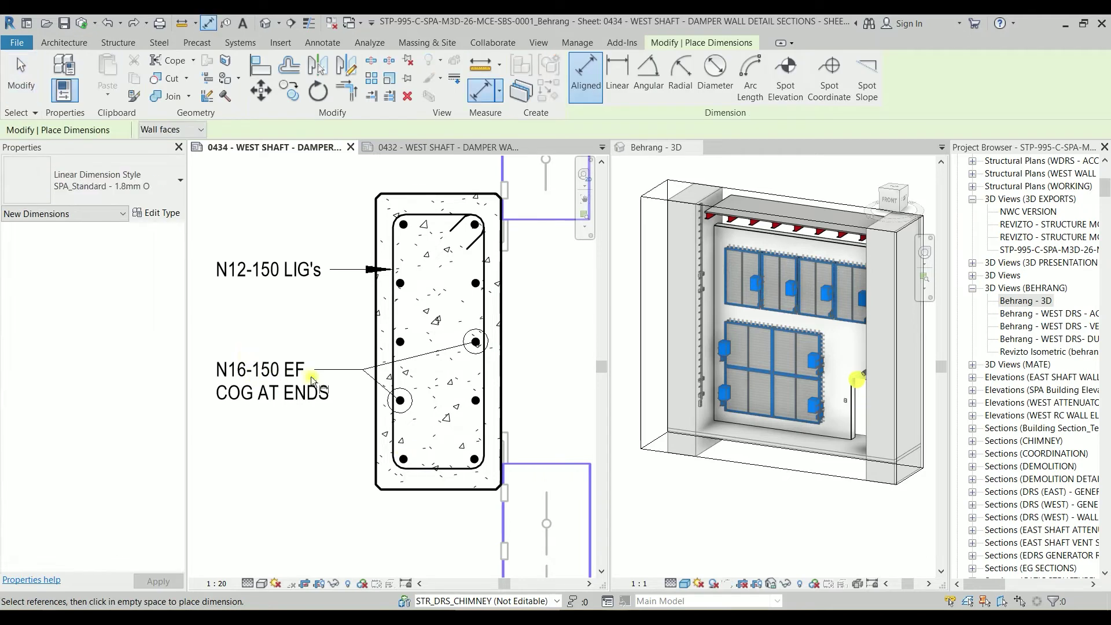
pyautogui.scroll(3, 405, 349)
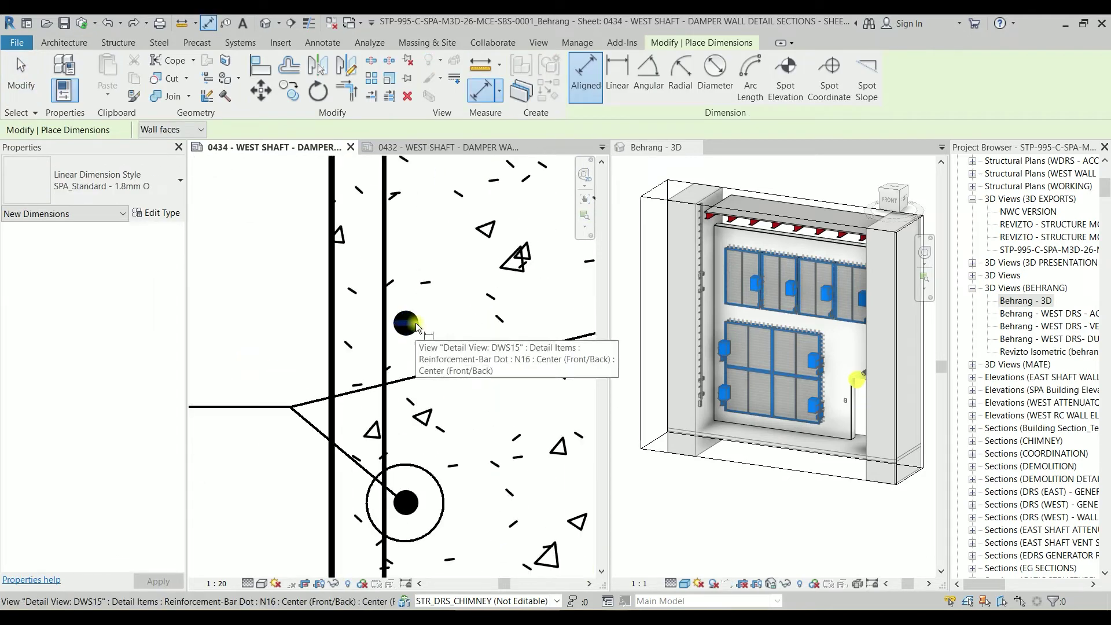
pyautogui.click(408, 324)
pyautogui.click(415, 492)
pyautogui.scroll(-2, 406, 487)
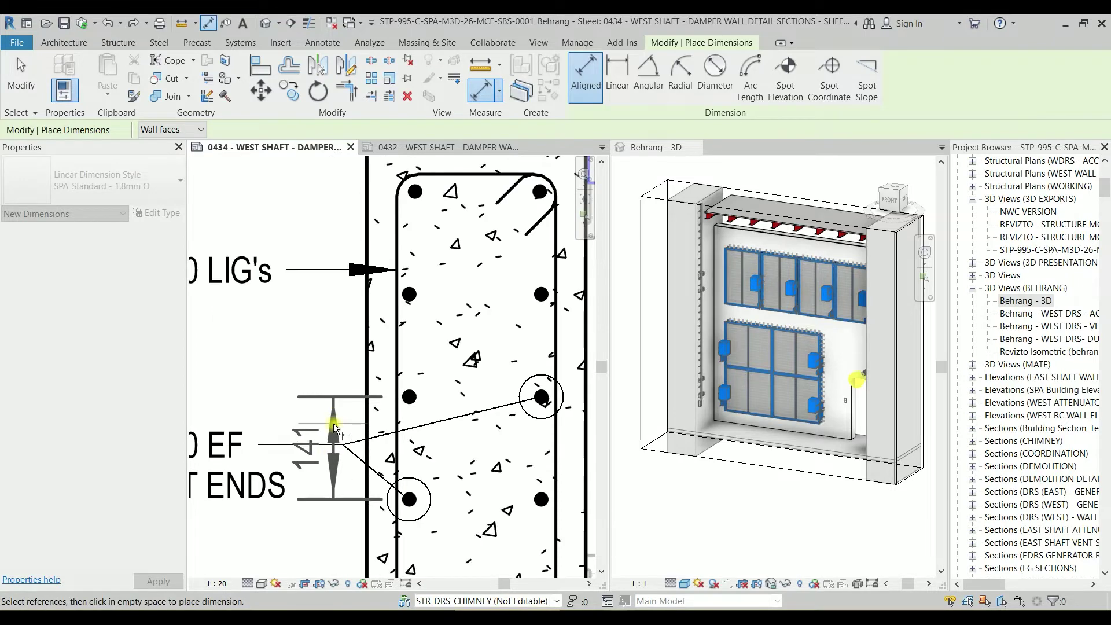
pyautogui.scroll(2, 333, 422)
pyautogui.press('Escape')
pyautogui.press('Escape')
pyautogui.scroll(-3, 333, 423)
pyautogui.scroll(4, 358, 380)
pyautogui.scroll(-4, 359, 384)
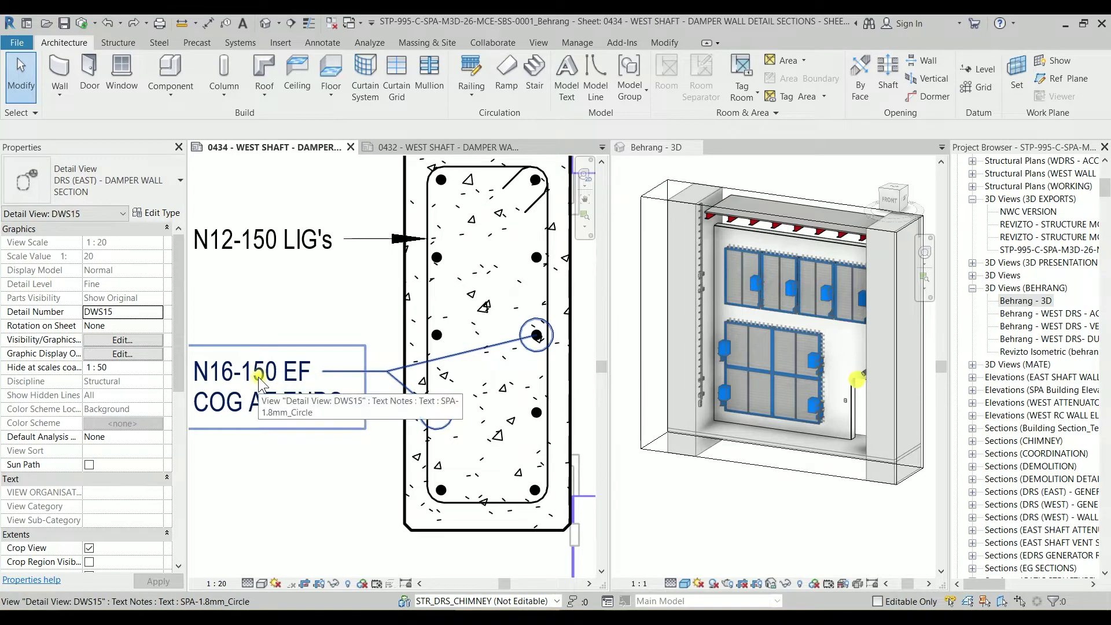
# Move an N16 reinforcement-bar dot into the concrete interior, 75.0 lower
pyautogui.click(438, 333)
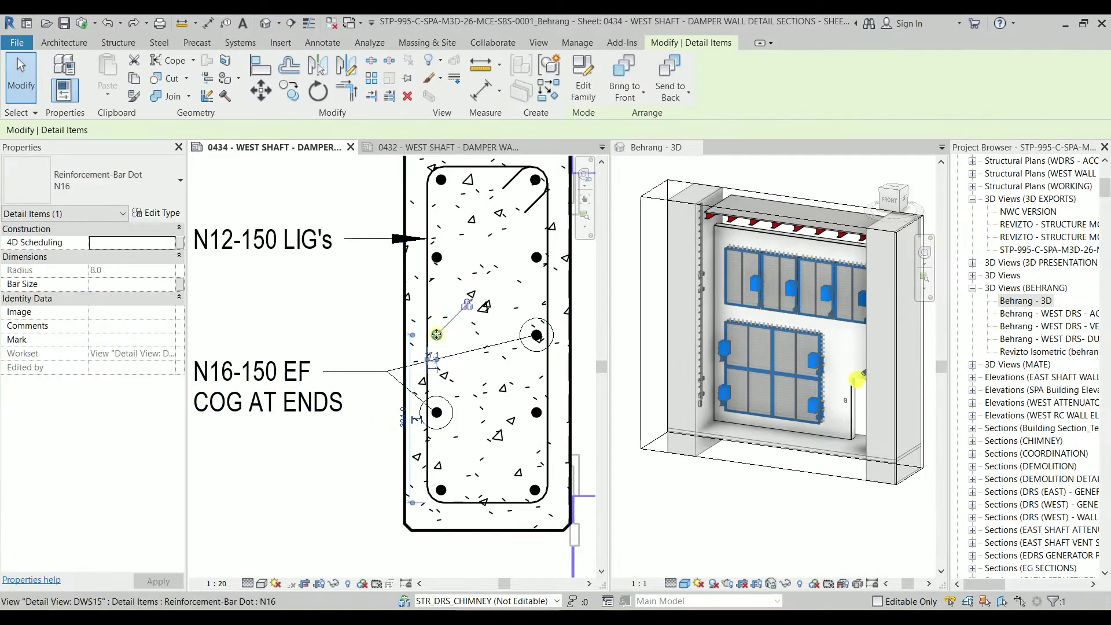
pyautogui.moveTo(463, 311); pyautogui.dragTo(461, 310)
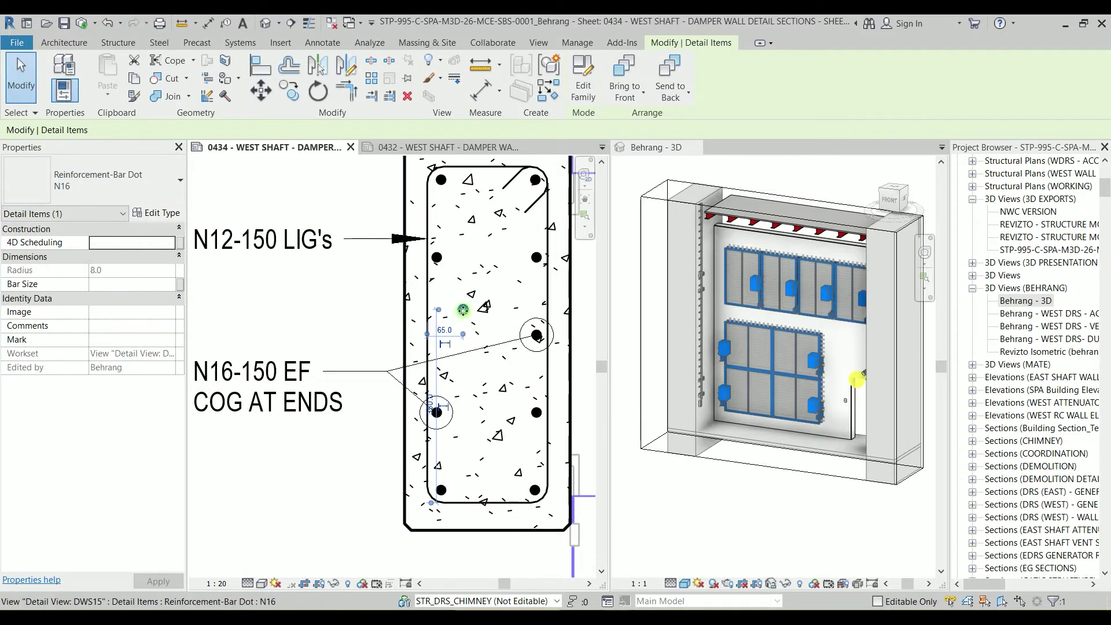
pyautogui.moveTo(463, 310); pyautogui.dragTo(469, 345)
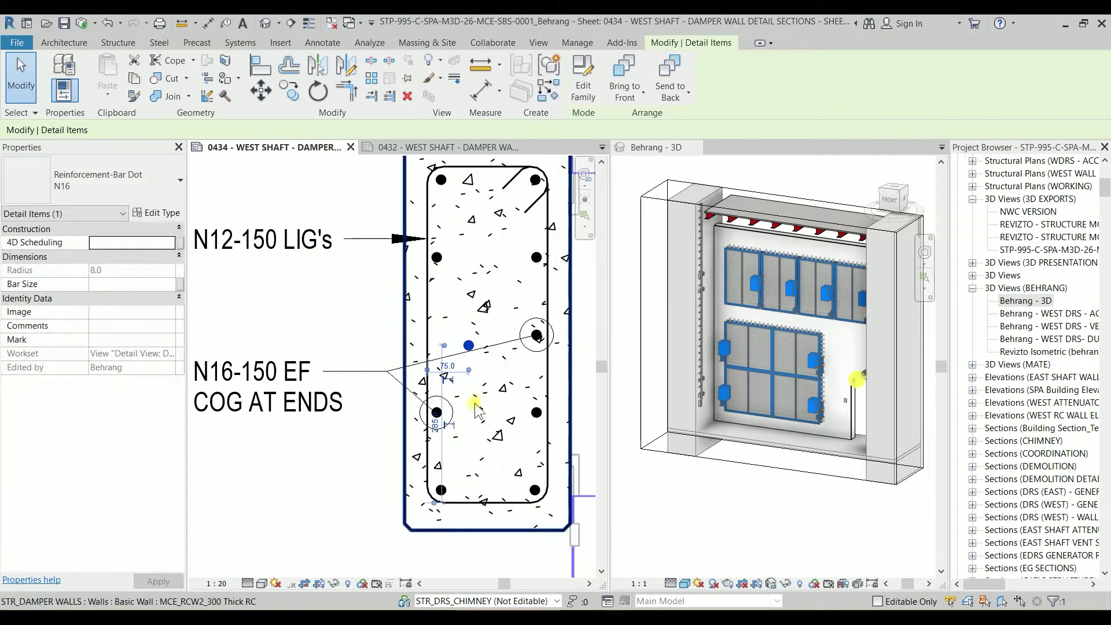
pyautogui.scroll(-1, 460, 318)
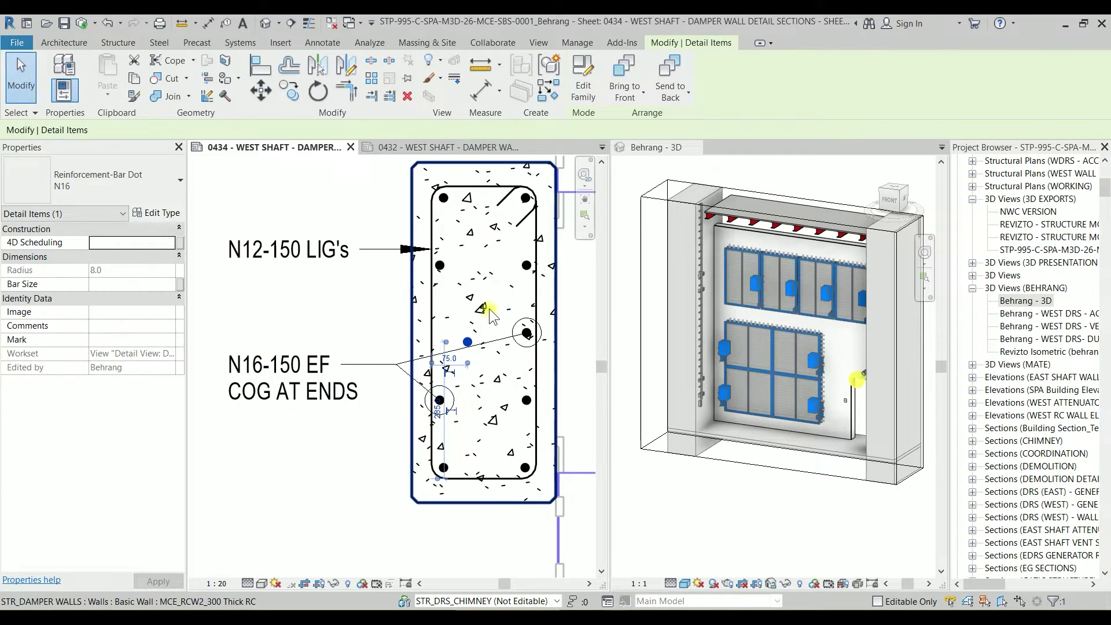
pyautogui.scroll(3, 444, 240)
pyautogui.moveTo(444, 240); pyautogui.dragTo(438, 406, button='middle')
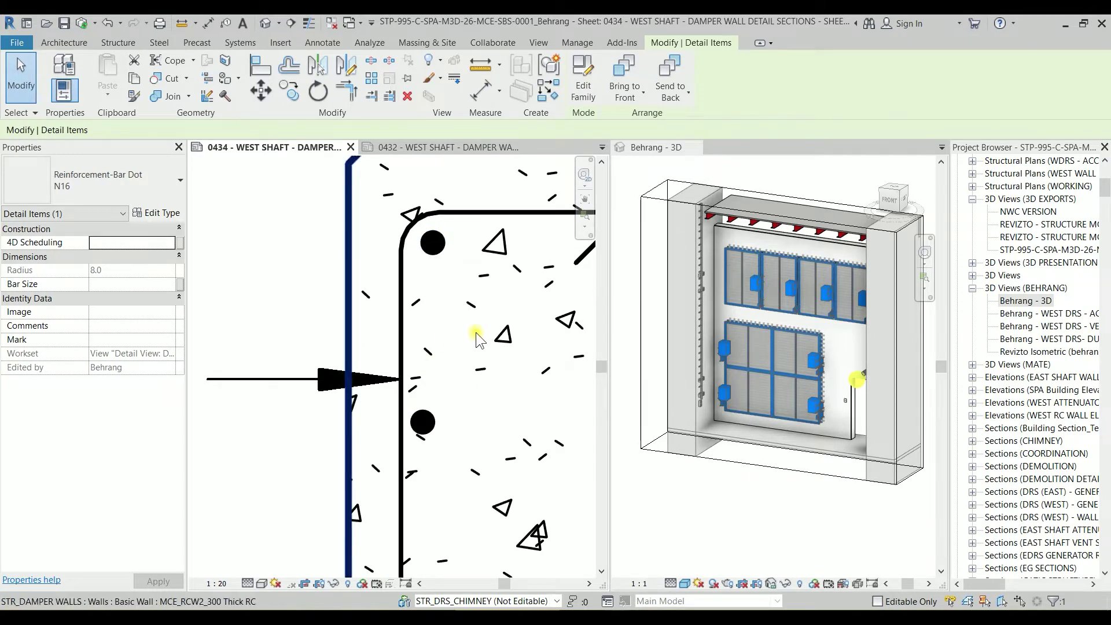
# Align the top and displaced N16 dots to the lower dot's vertical line using AL
pyautogui.press('a')
pyautogui.press('l')
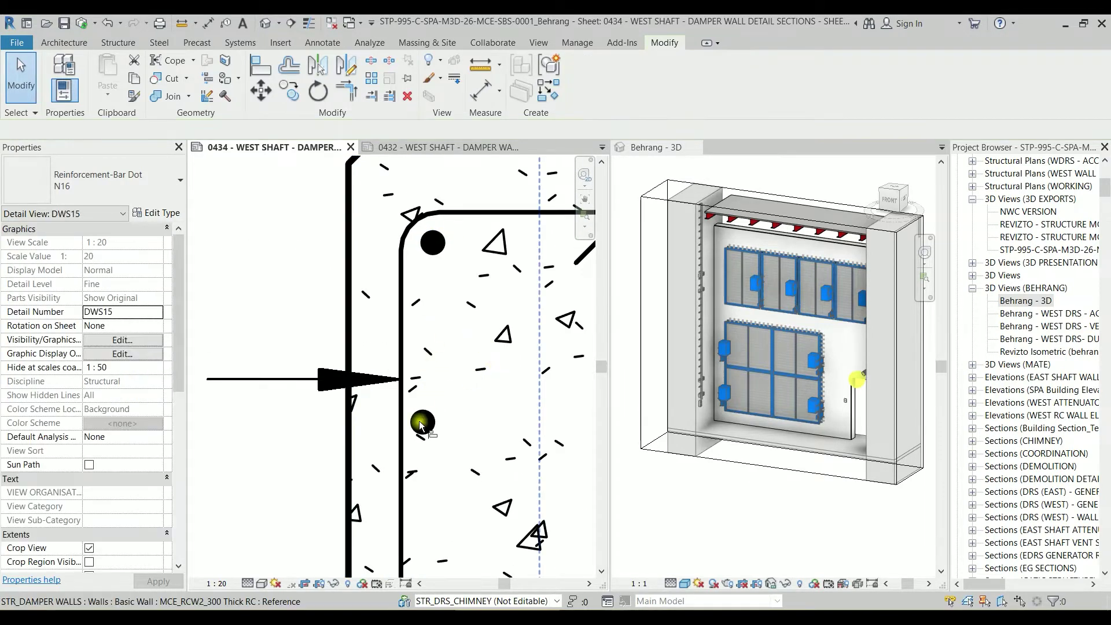
pyautogui.click(423, 426)
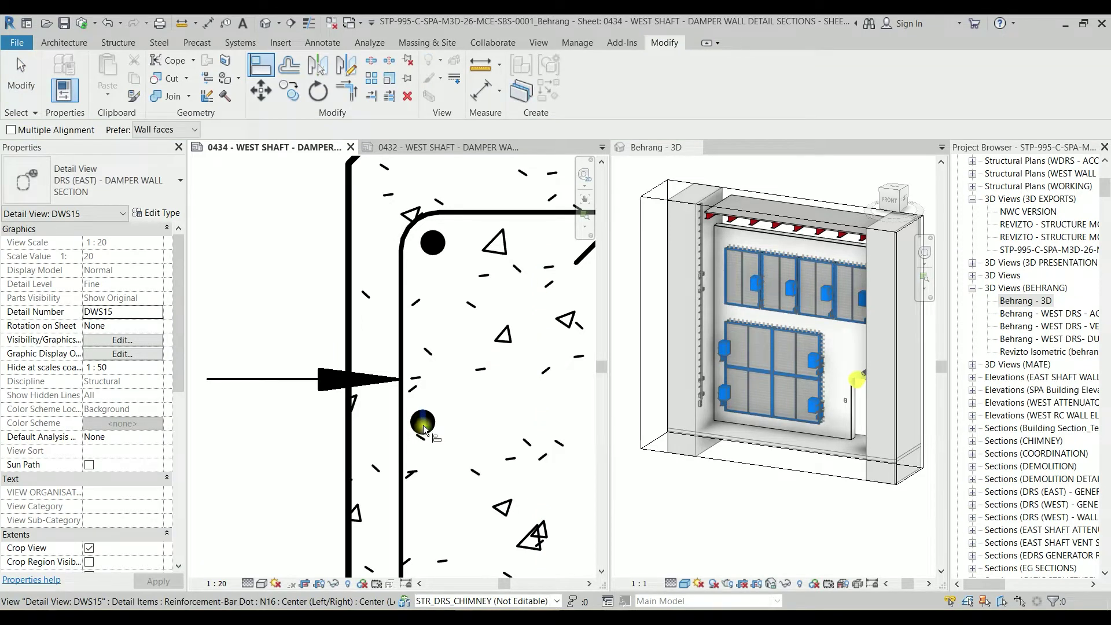
pyautogui.click(432, 242)
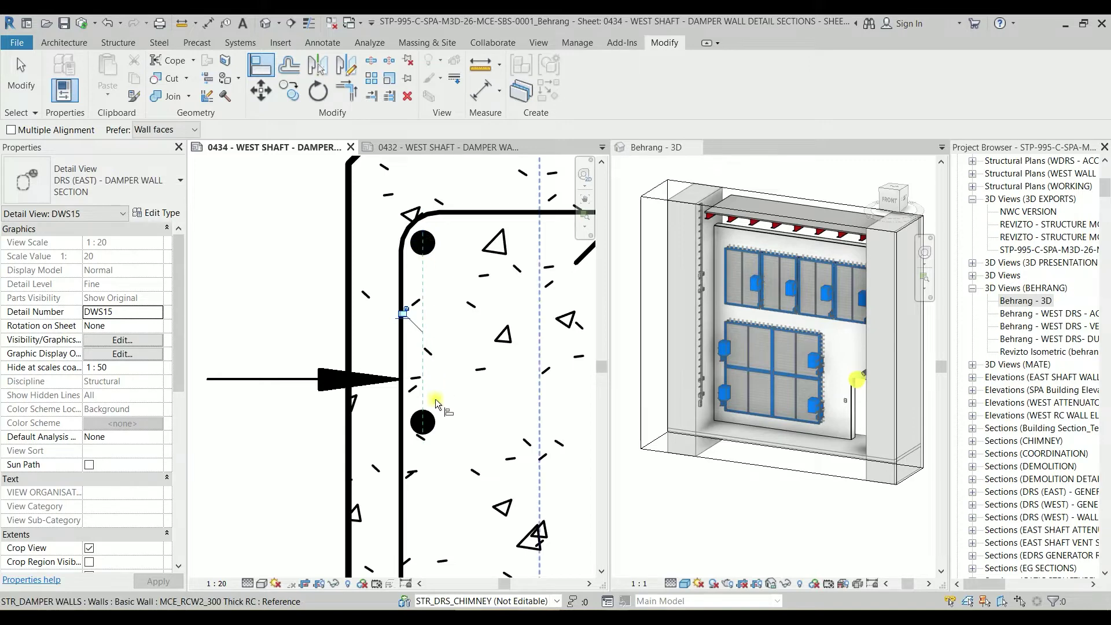
pyautogui.scroll(-4, 436, 403)
pyautogui.moveTo(439, 416); pyautogui.dragTo(438, 314, button='middle')
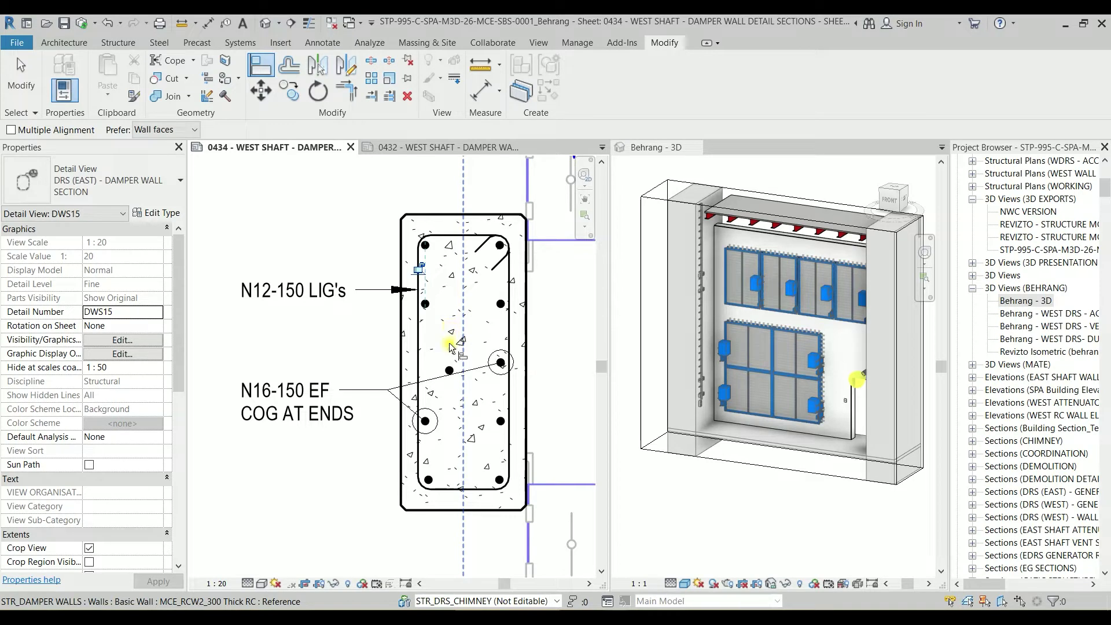
pyautogui.scroll(5, 426, 301)
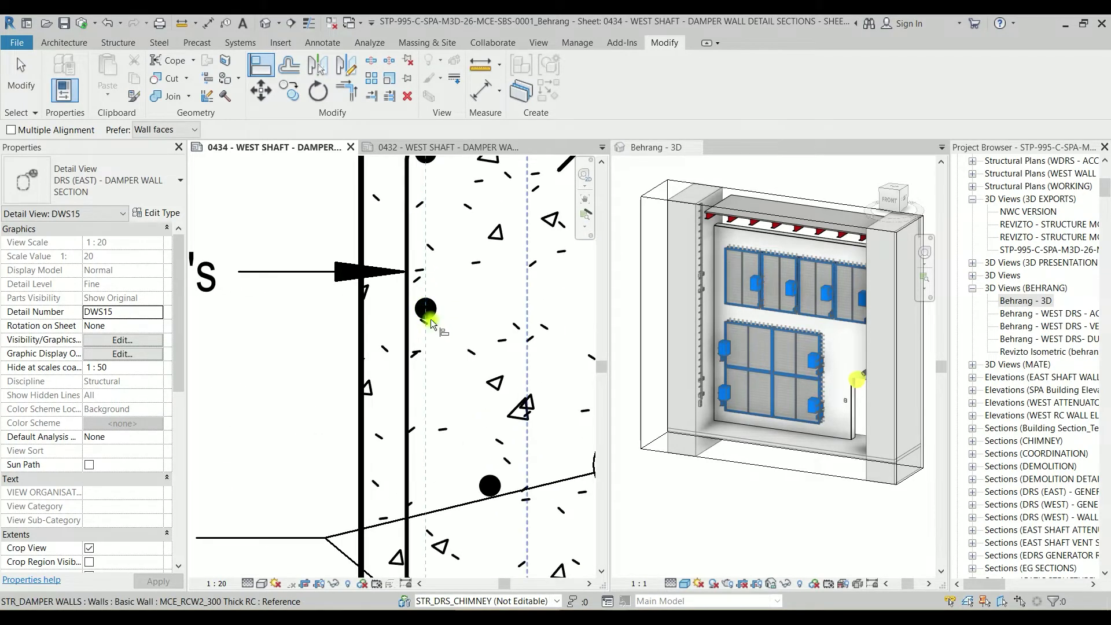
pyautogui.click(490, 485)
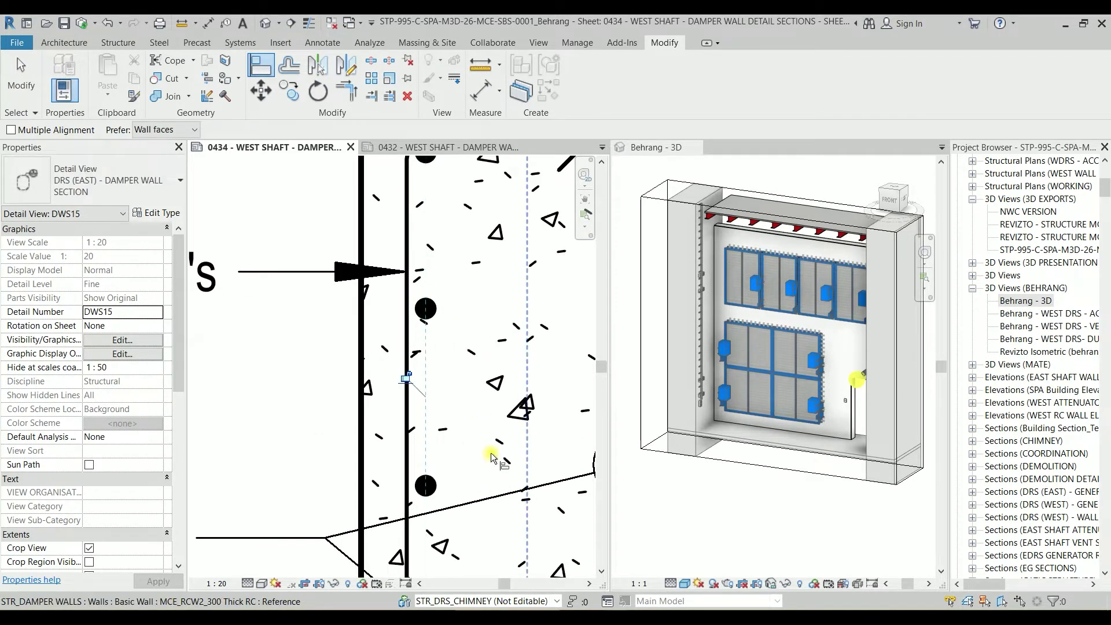
pyautogui.scroll(-4, 491, 457)
pyautogui.scroll(-2, 430, 368)
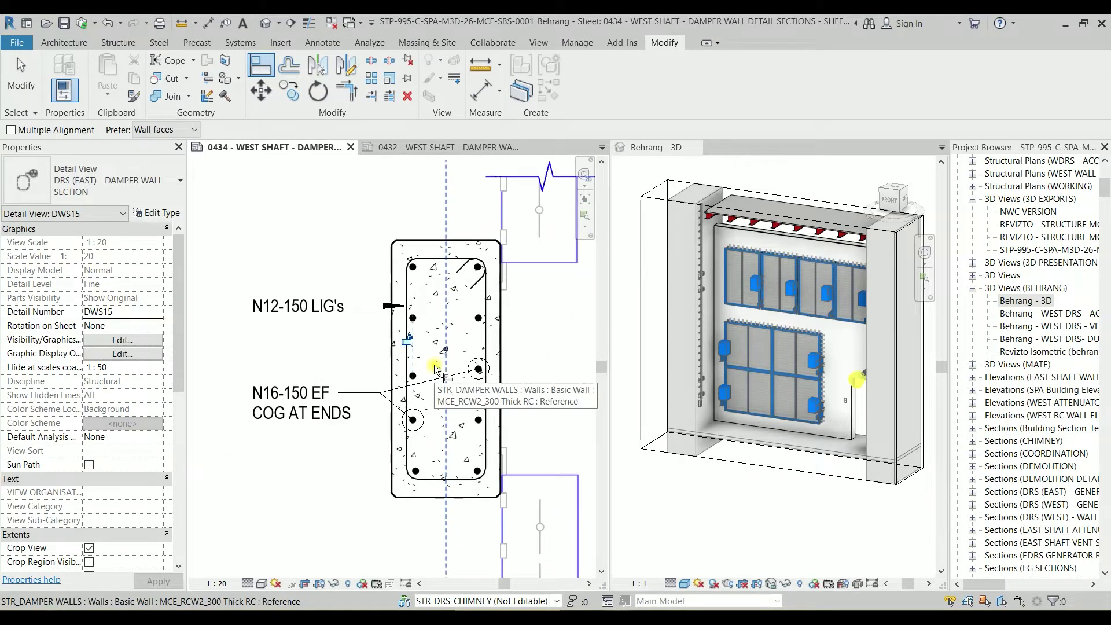
pyautogui.press('Escape')
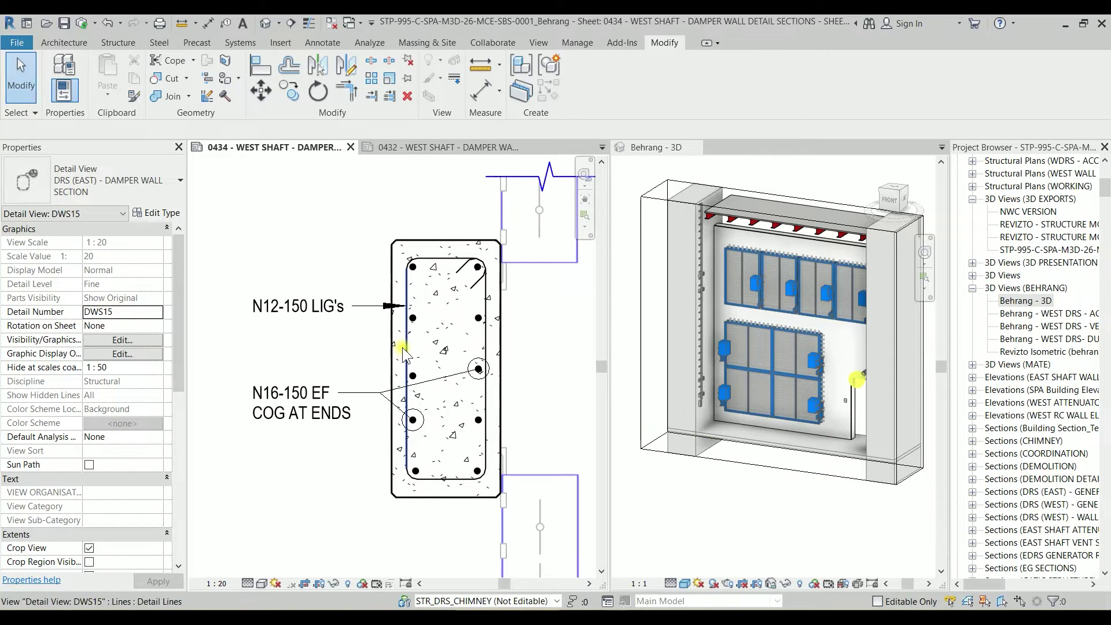
pyautogui.scroll(3, 419, 317)
pyautogui.moveTo(502, 325)
pyautogui.mouseDown(button='middle')
pyautogui.moveTo(516, 360)
pyautogui.moveTo(463, 406)
pyautogui.moveTo(443, 512)
pyautogui.moveTo(449, 416)
pyautogui.mouseUp(button='middle')
pyautogui.scroll(2, 446, 412)
pyautogui.scroll(-2, 446, 411)
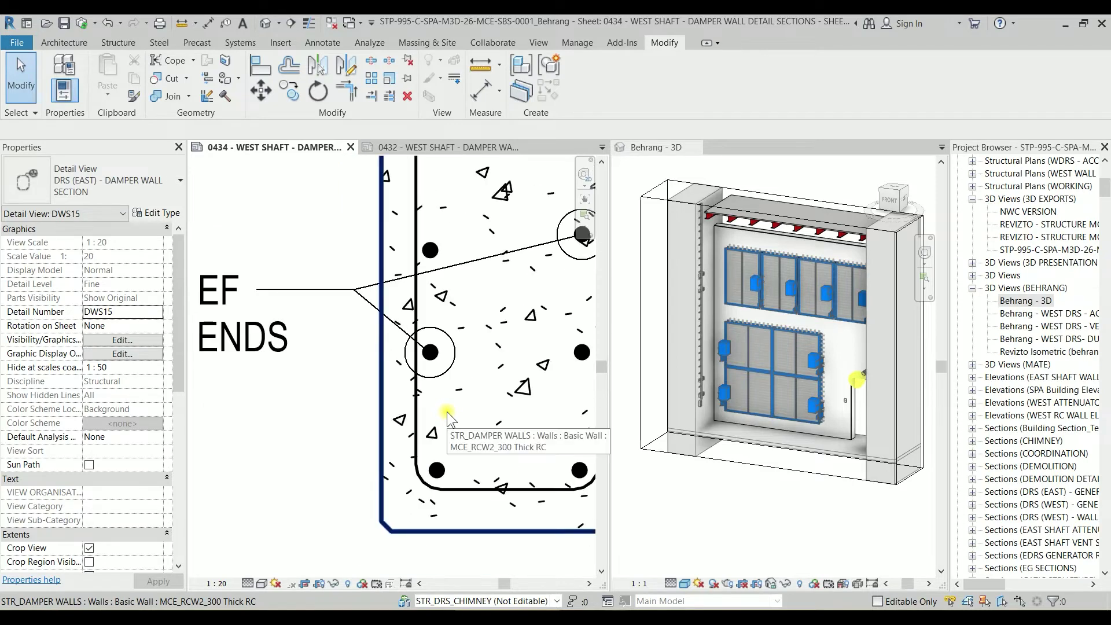
pyautogui.press('a')
pyautogui.press('l')
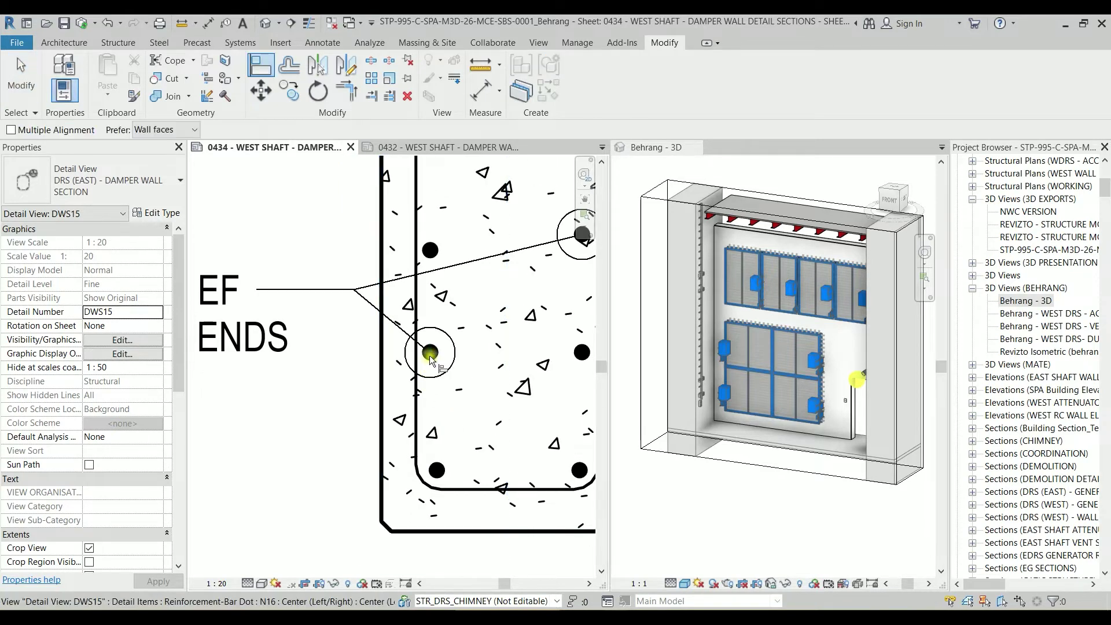
pyautogui.click(430, 354)
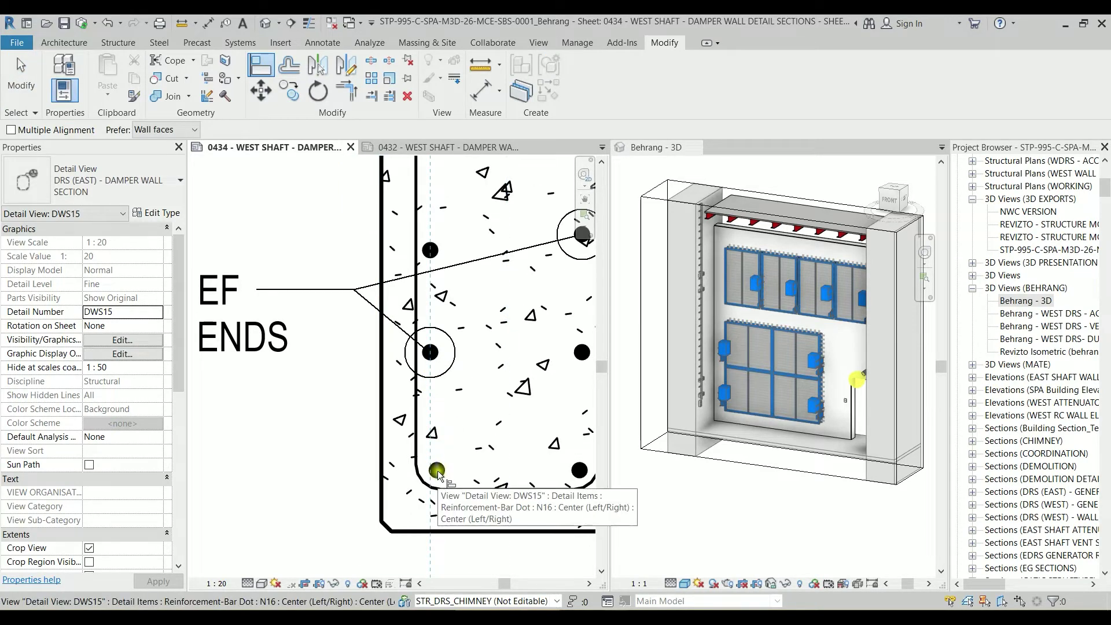
pyautogui.click(438, 473)
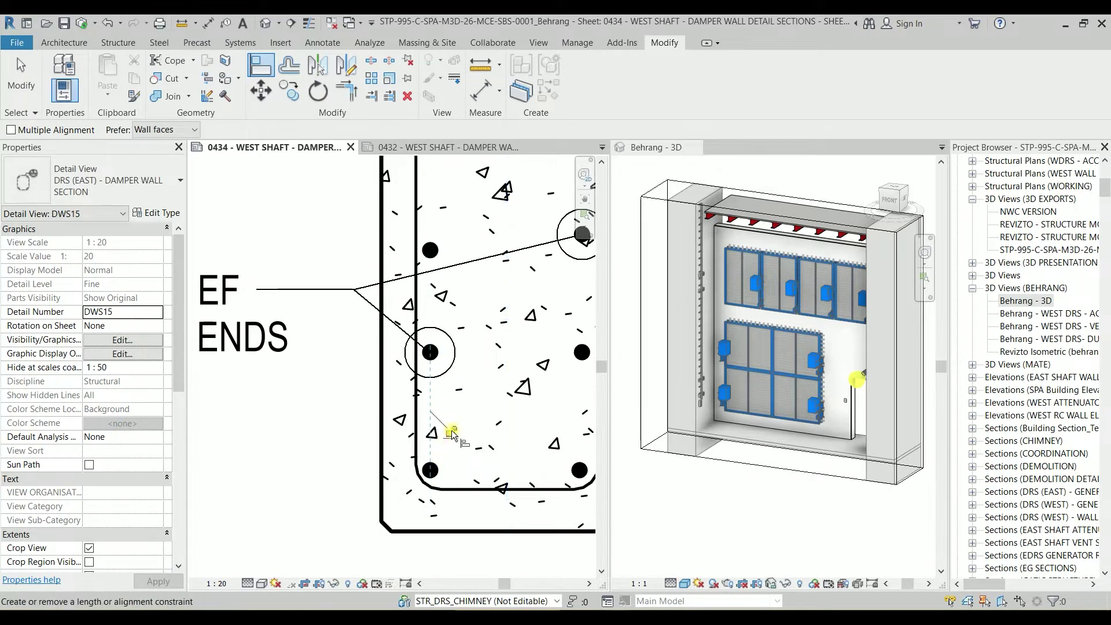
pyautogui.press('Escape')
pyautogui.press('Escape')
pyautogui.scroll(-2, 450, 404)
pyautogui.scroll(-3, 450, 404)
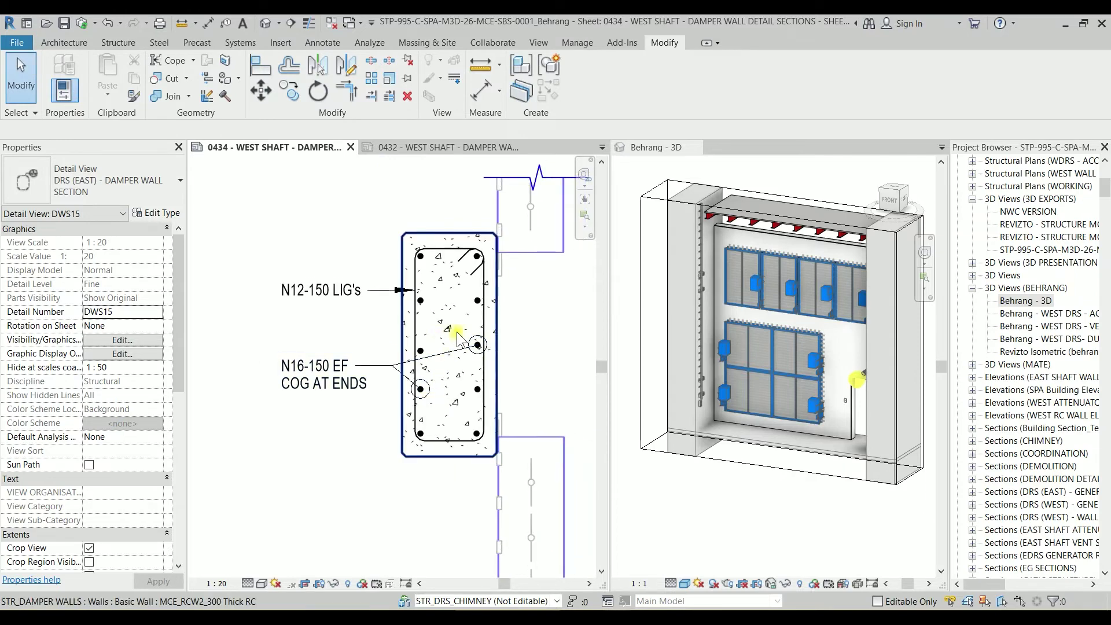
pyautogui.scroll(3, 428, 345)
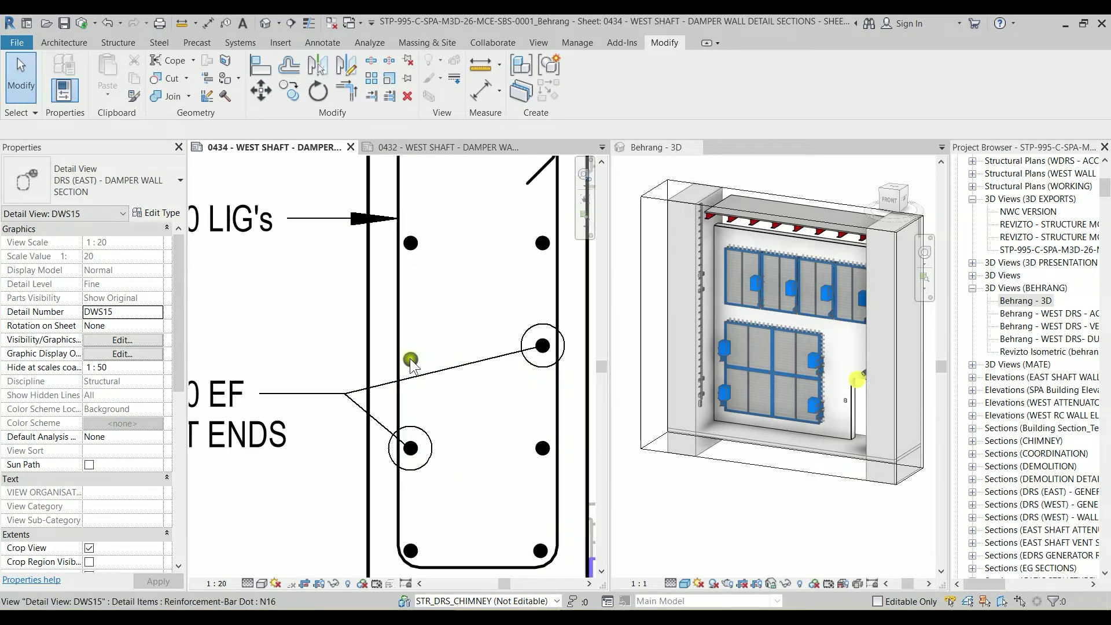
pyautogui.click(417, 359)
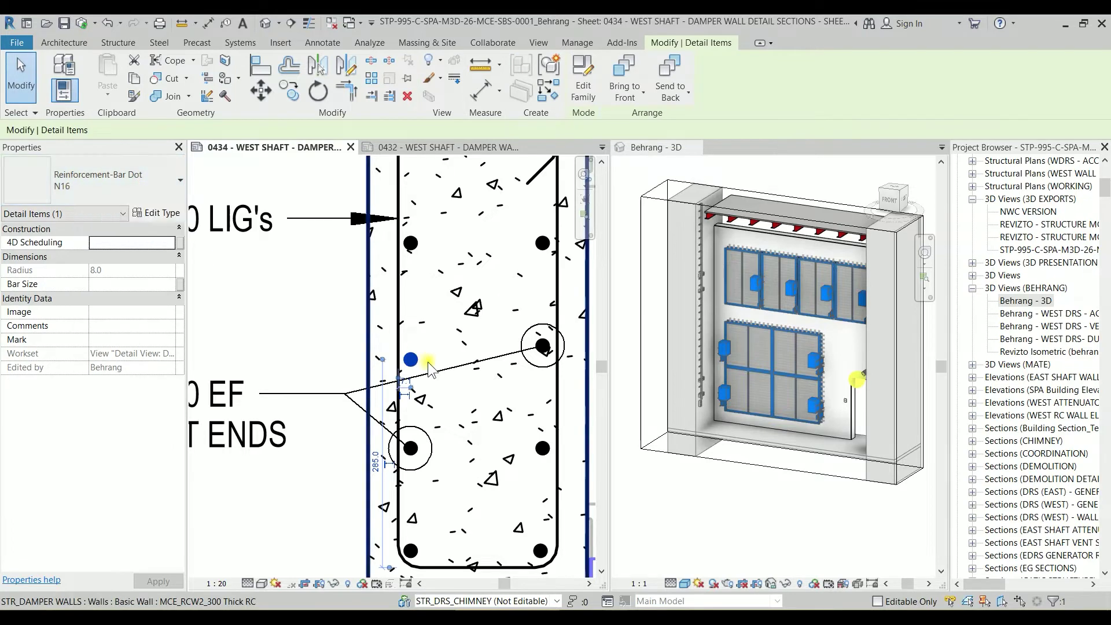
pyautogui.scroll(-3, 410, 367)
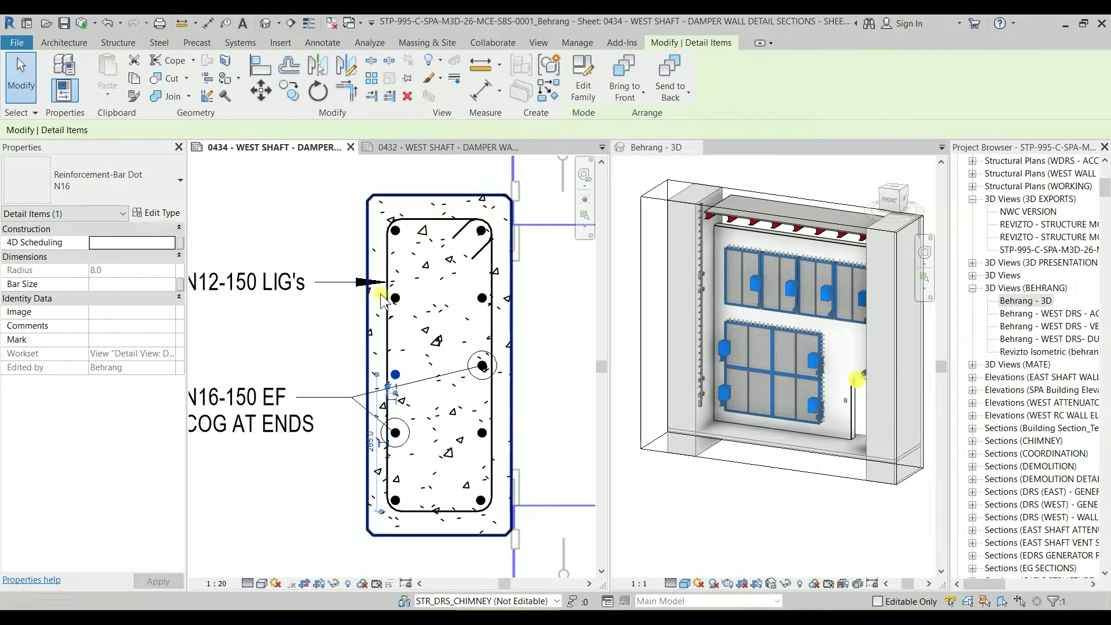
pyautogui.click(391, 346)
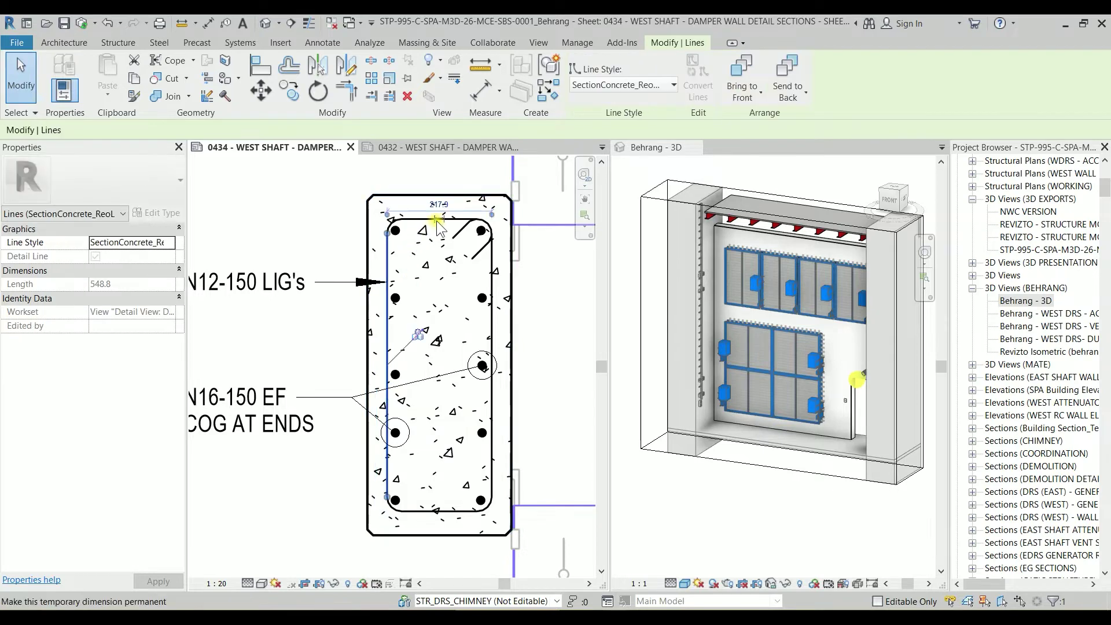
pyautogui.click(472, 228)
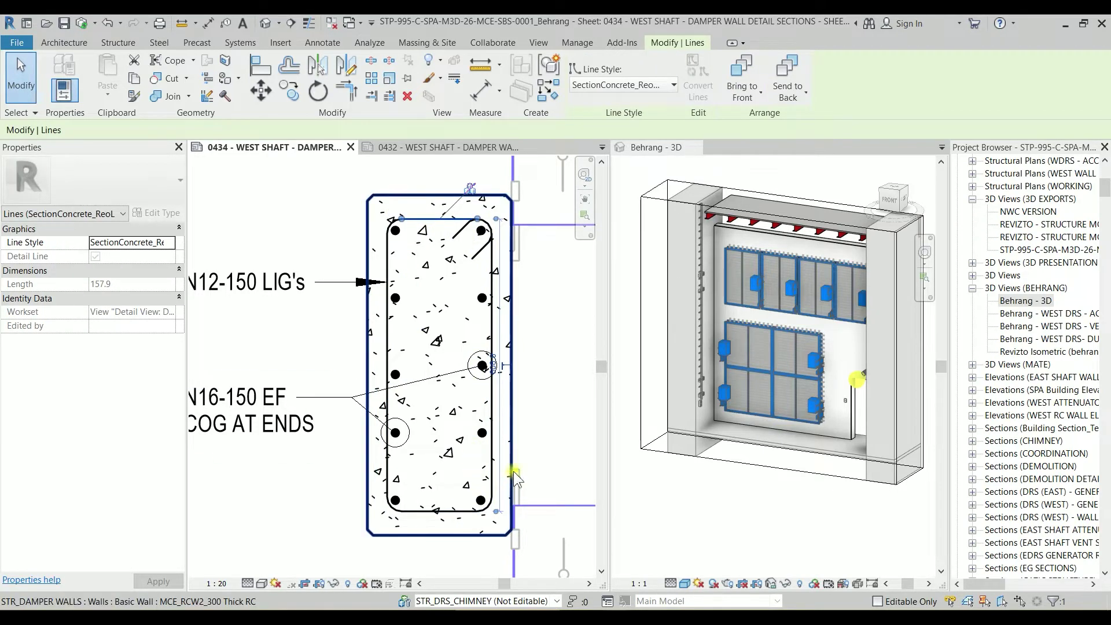
pyautogui.scroll(-2, 492, 370)
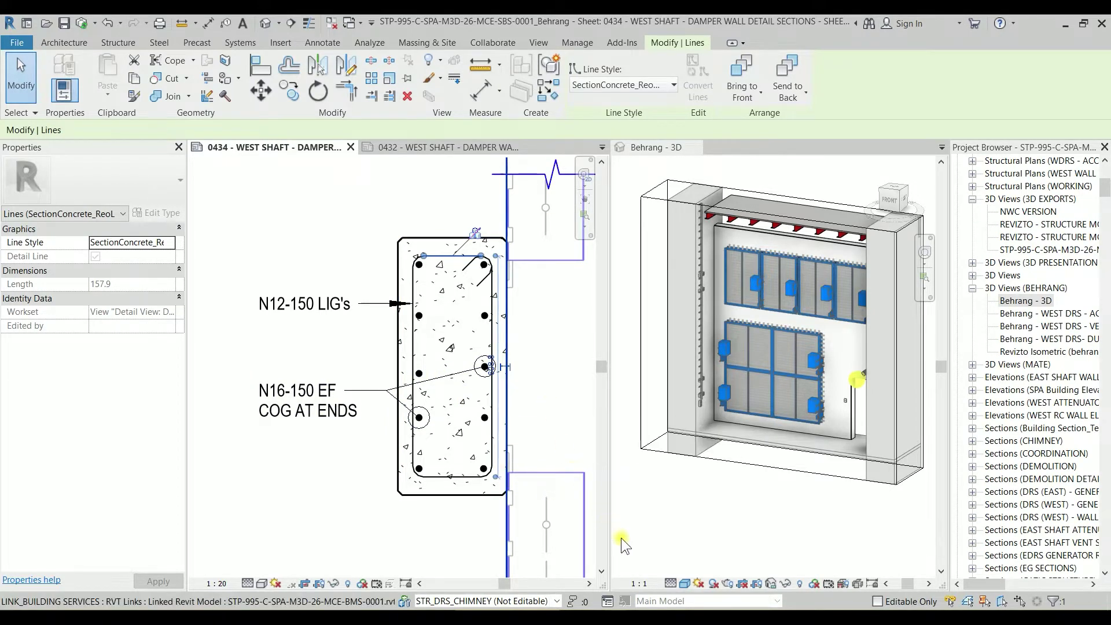
pyautogui.press('Escape')
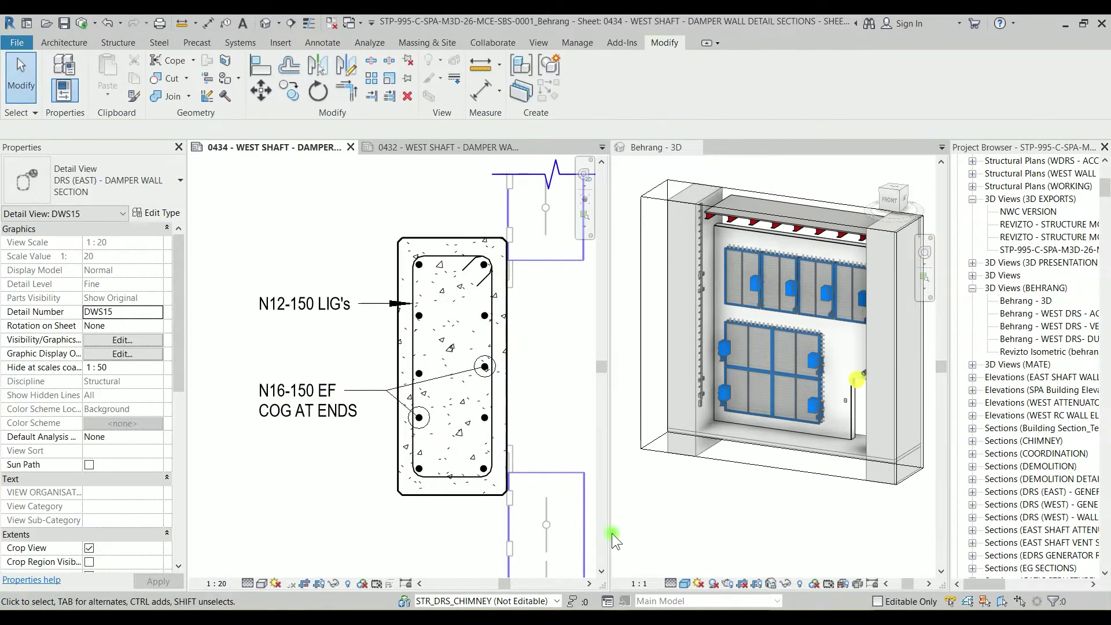
# Create a new family from the English Metric Detail Item.rft template
pyautogui.click(17, 43)
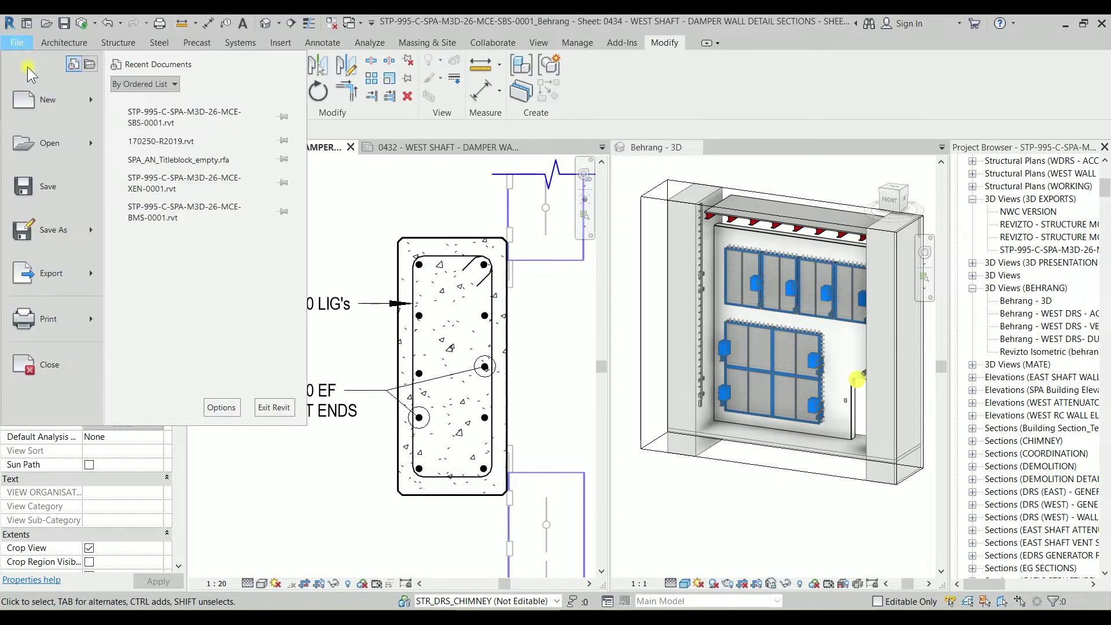
pyautogui.moveTo(63, 98)
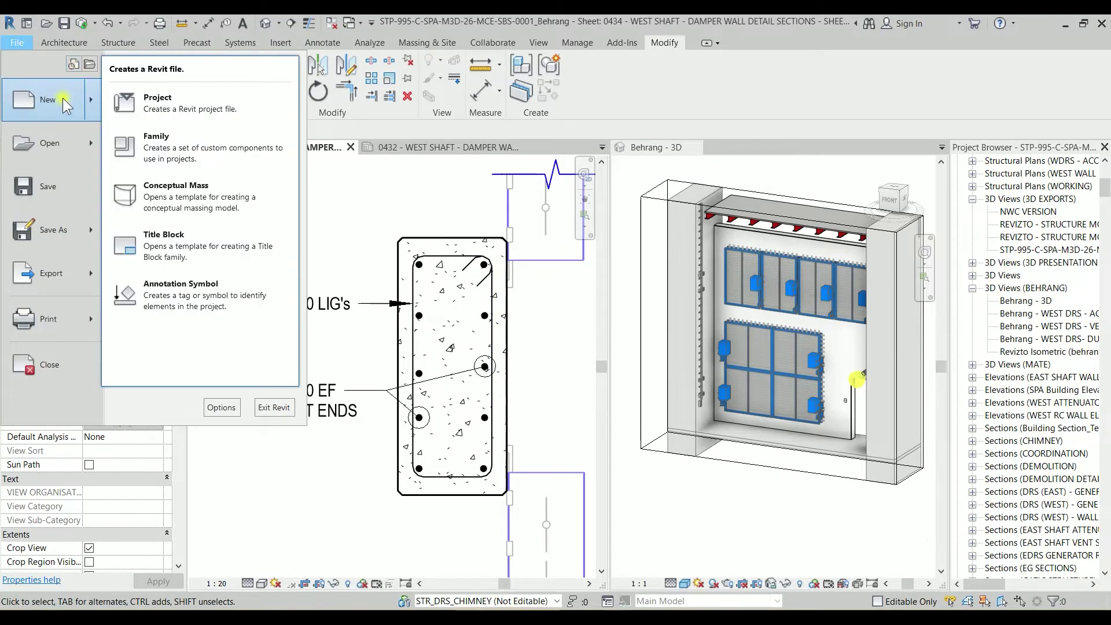
pyautogui.click(179, 148)
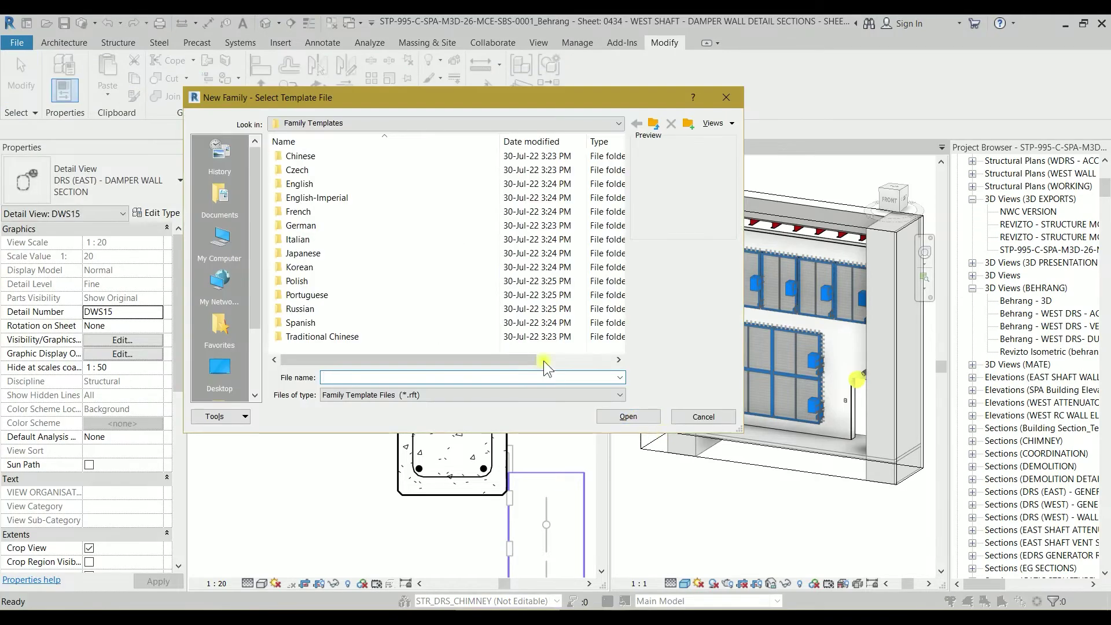
pyautogui.doubleClick(311, 184)
pyautogui.scroll(-5, 359, 267)
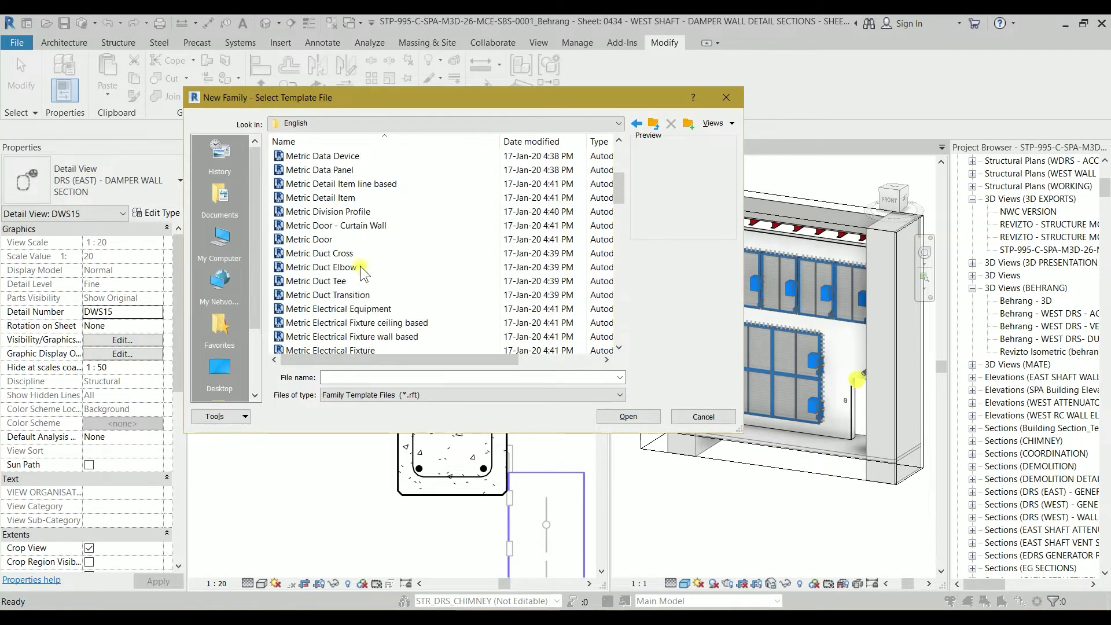
pyautogui.click(346, 198)
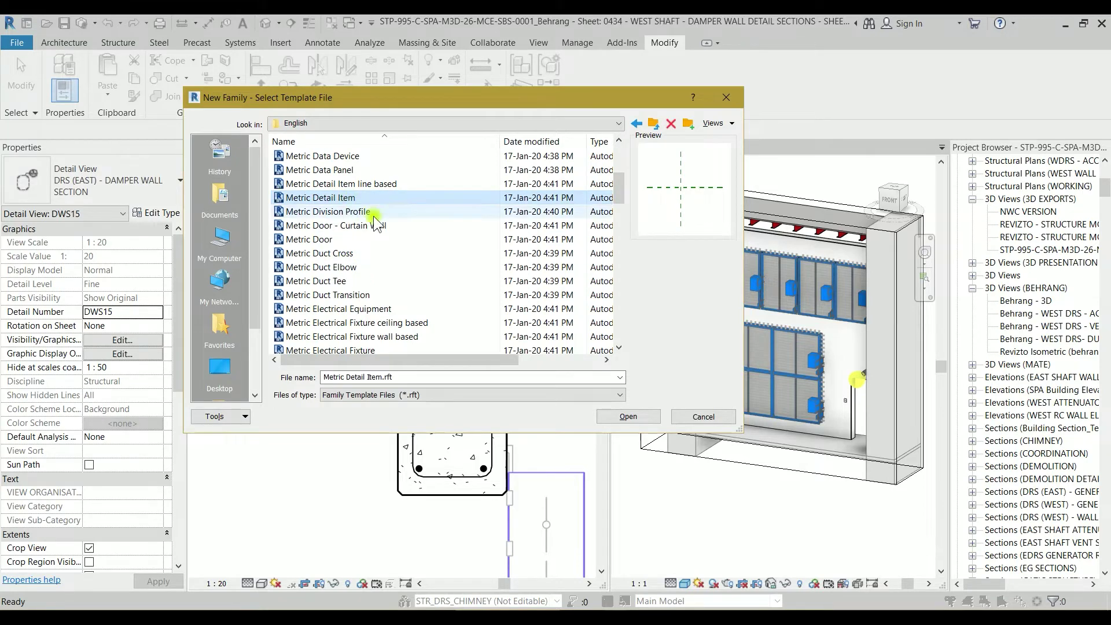
pyautogui.click(628, 416)
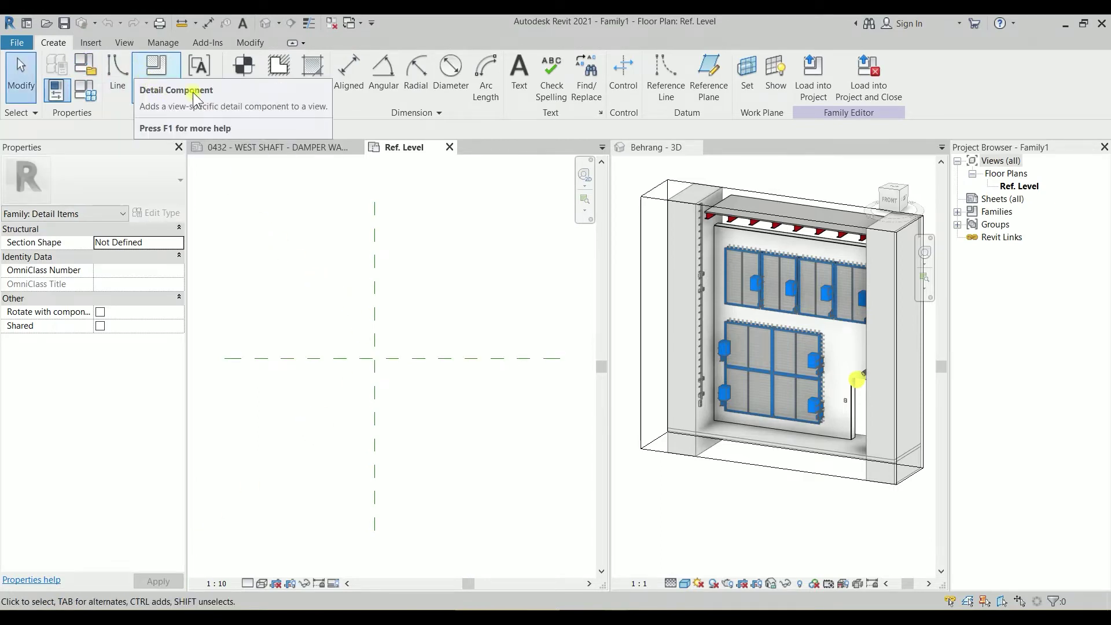
# Start a filled region and duplicate its type as BLACK with a <Solid fill> foreground
pyautogui.click(312, 103)
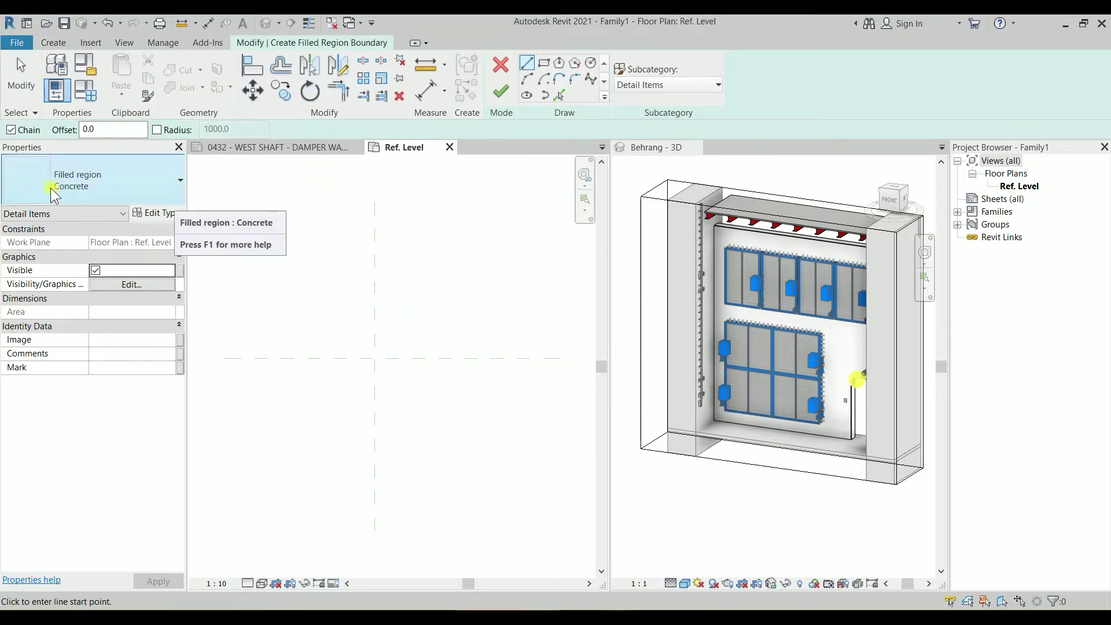
pyautogui.click(153, 215)
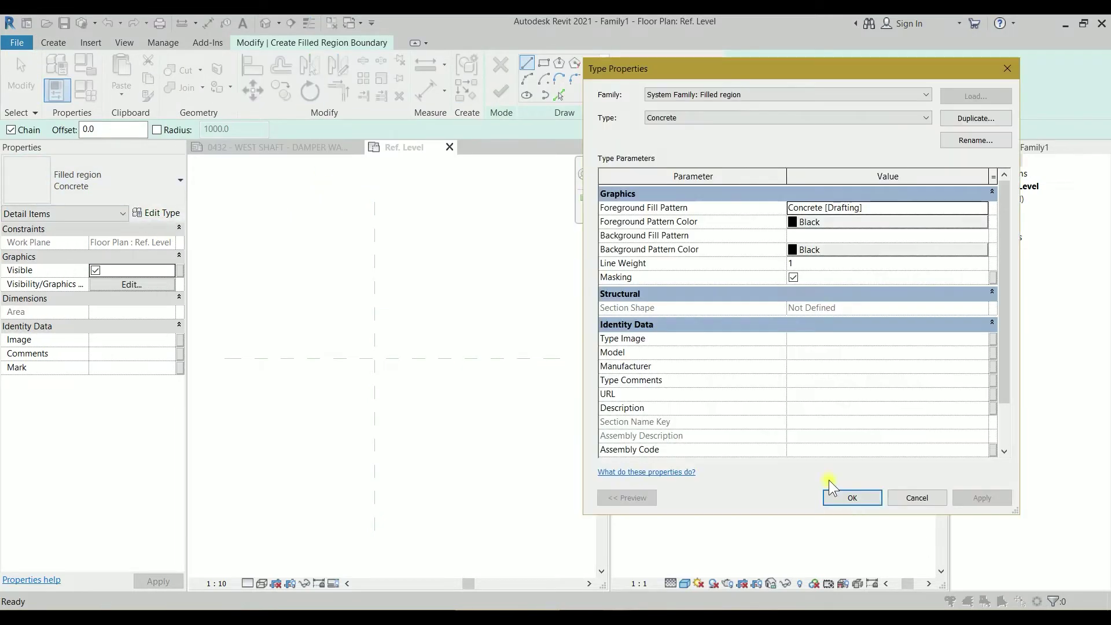
pyautogui.click(961, 119)
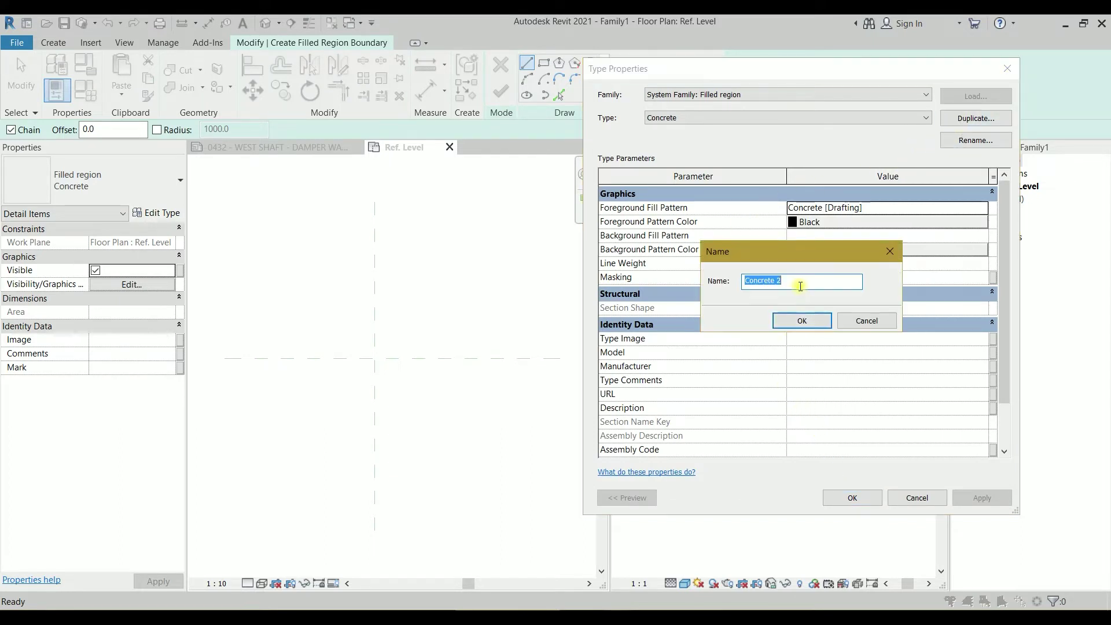
pyautogui.write('b')
pyautogui.press('BackSpace')
pyautogui.write('BL')
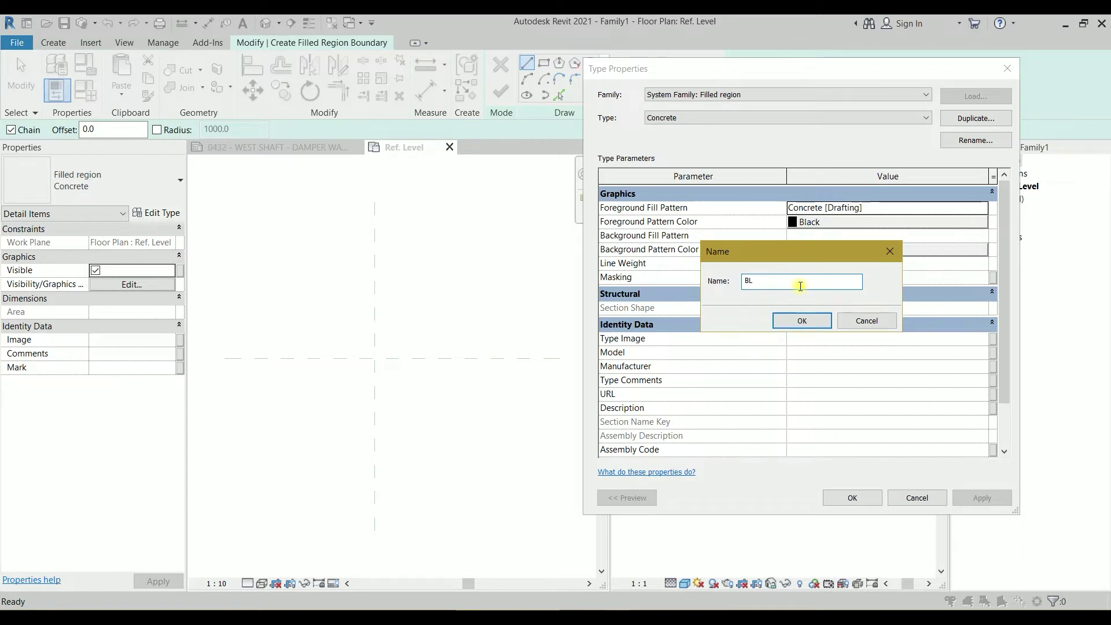
pyautogui.write('ACK')
pyautogui.click(813, 320)
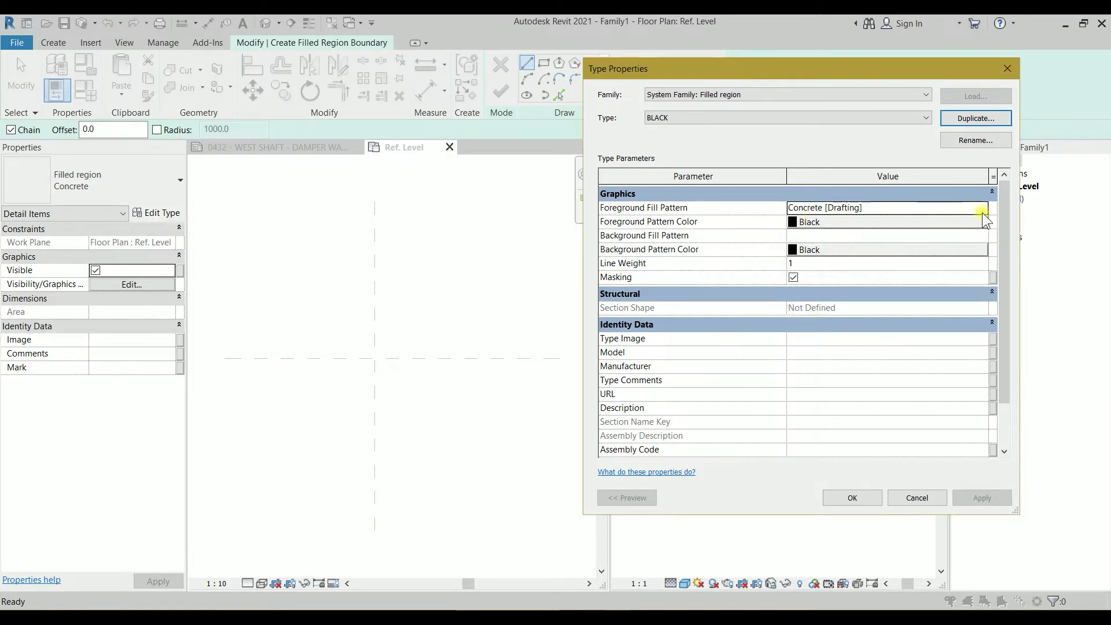
pyautogui.click(983, 212)
pyautogui.click(788, 267)
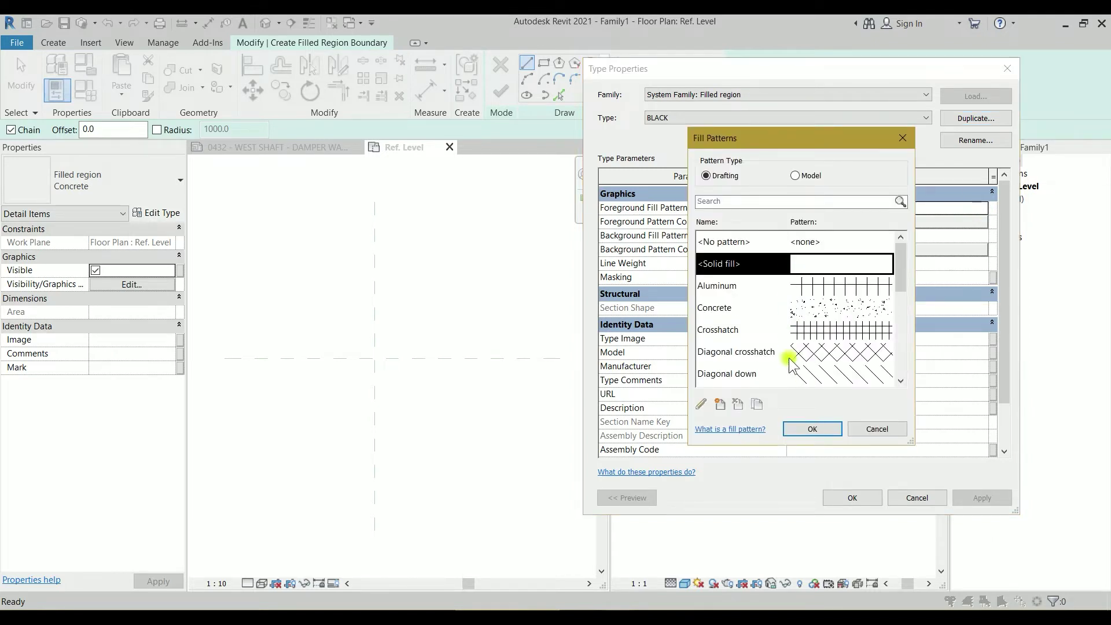
pyautogui.click(812, 428)
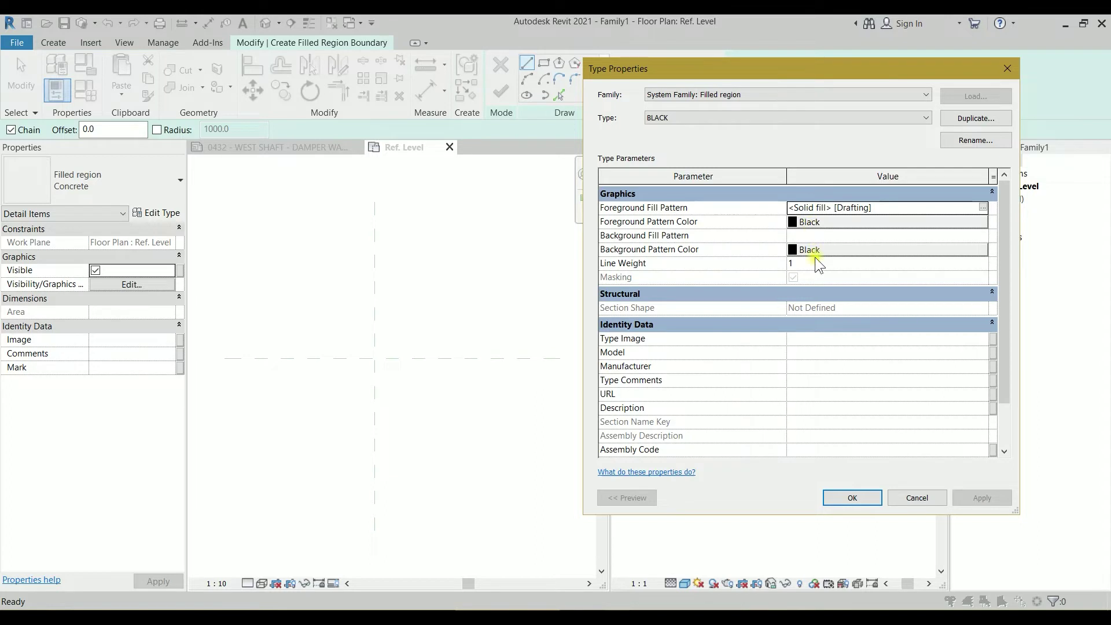
pyautogui.click(853, 498)
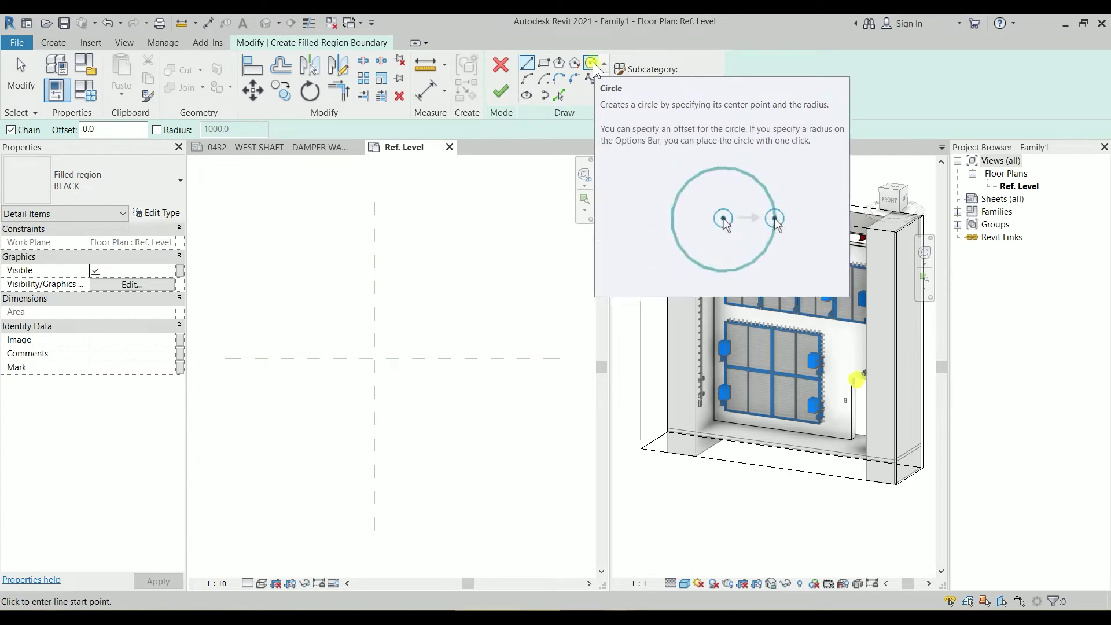
# Sketch a radius 15.0 circle at the reference-plane intersection and finish the filled region
pyautogui.click(592, 64)
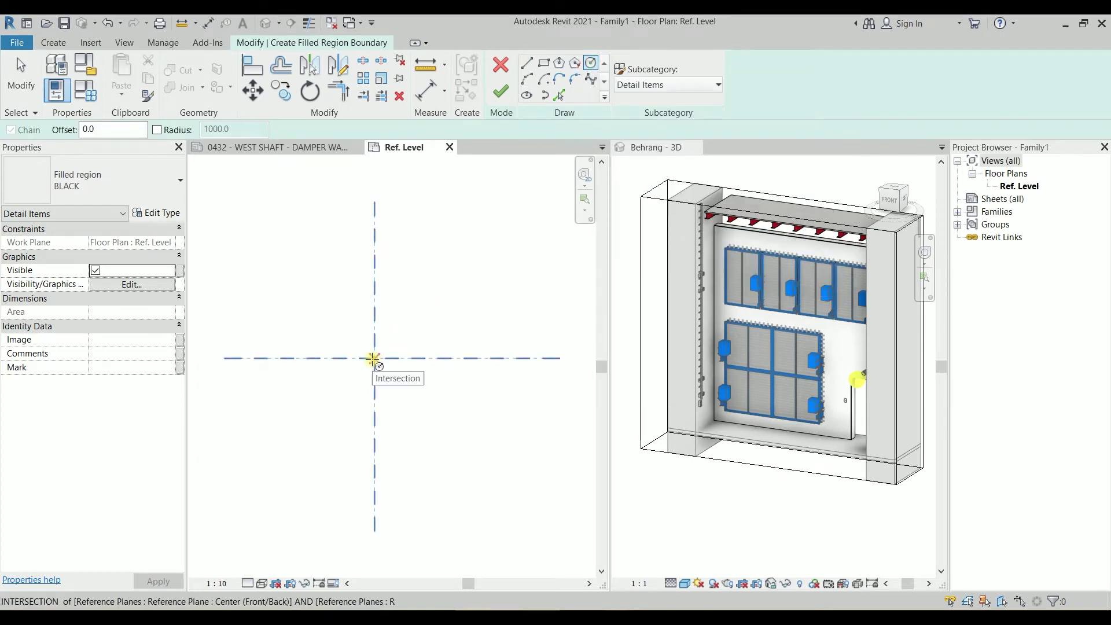
pyautogui.click(373, 359)
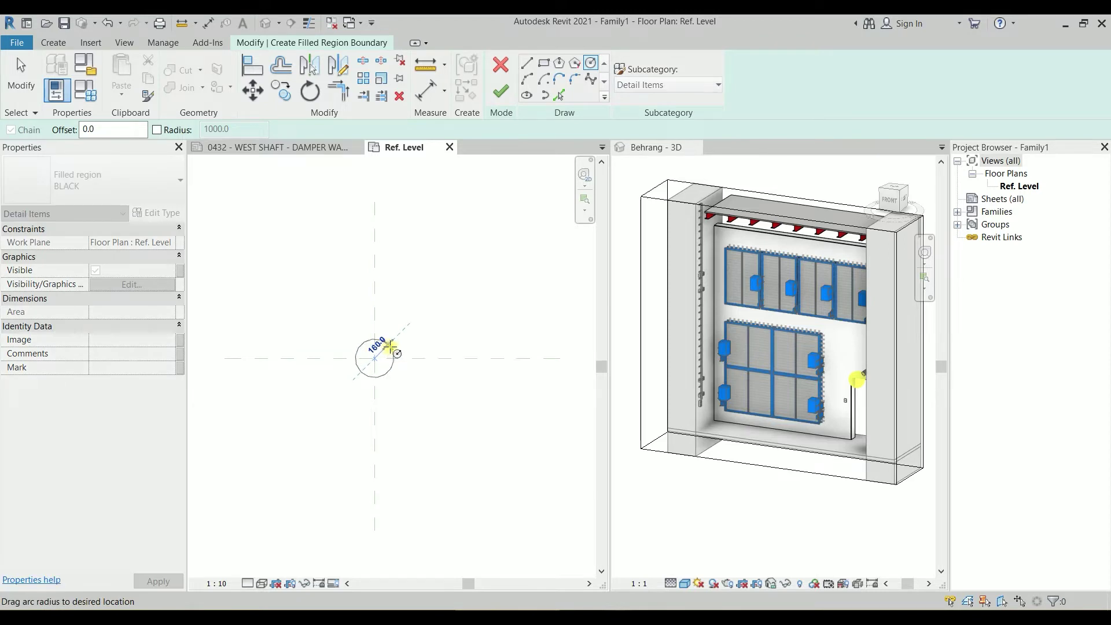
pyautogui.moveTo(391, 346); pyautogui.dragTo(463, 288, button='middle')
pyautogui.scroll(2, 463, 287)
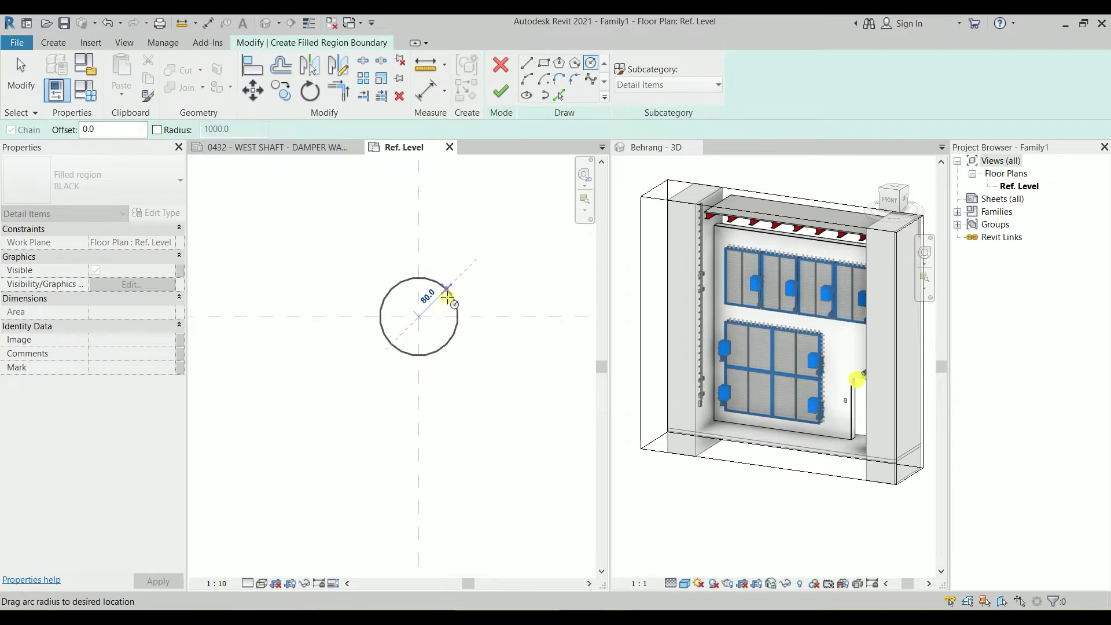
pyautogui.scroll(5, 451, 302)
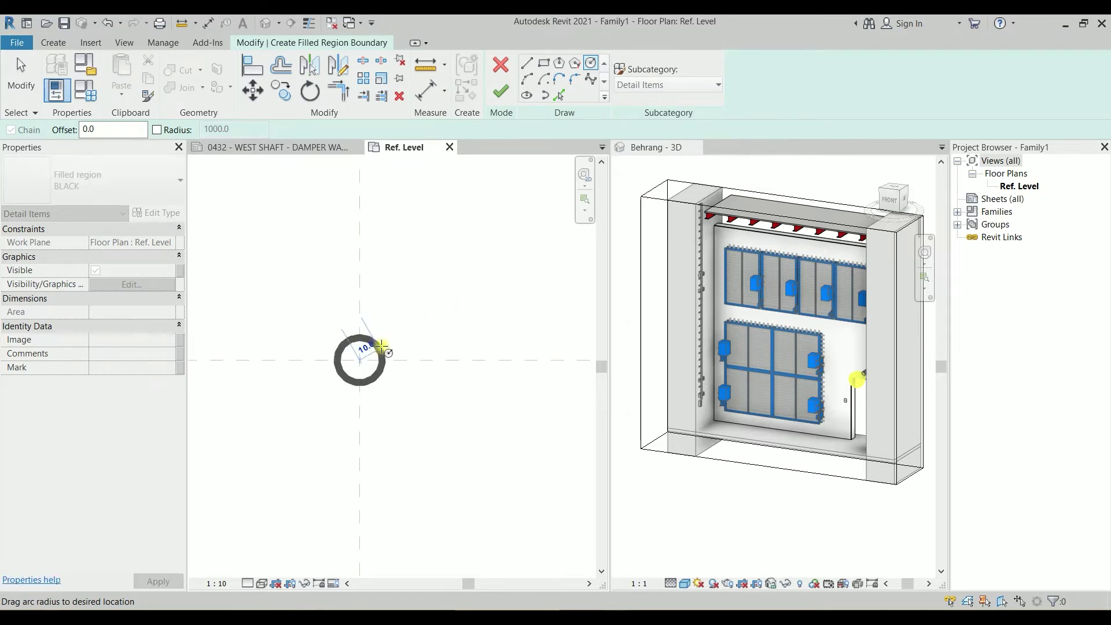
pyautogui.click(391, 346)
pyautogui.moveTo(459, 278); pyautogui.dragTo(505, 243, button='middle')
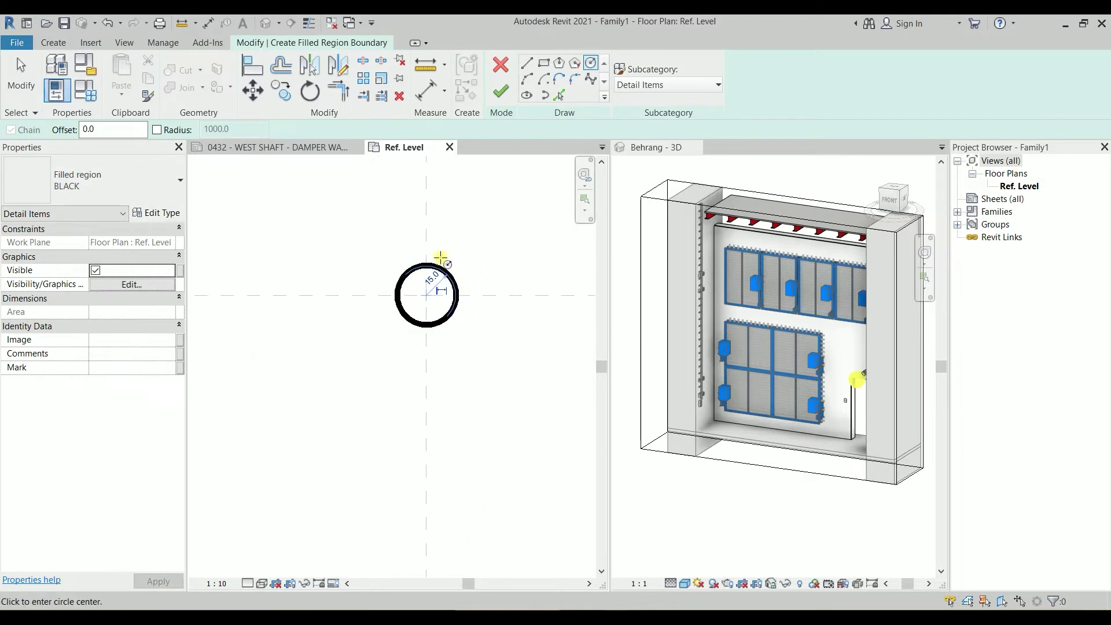
pyautogui.scroll(2, 442, 256)
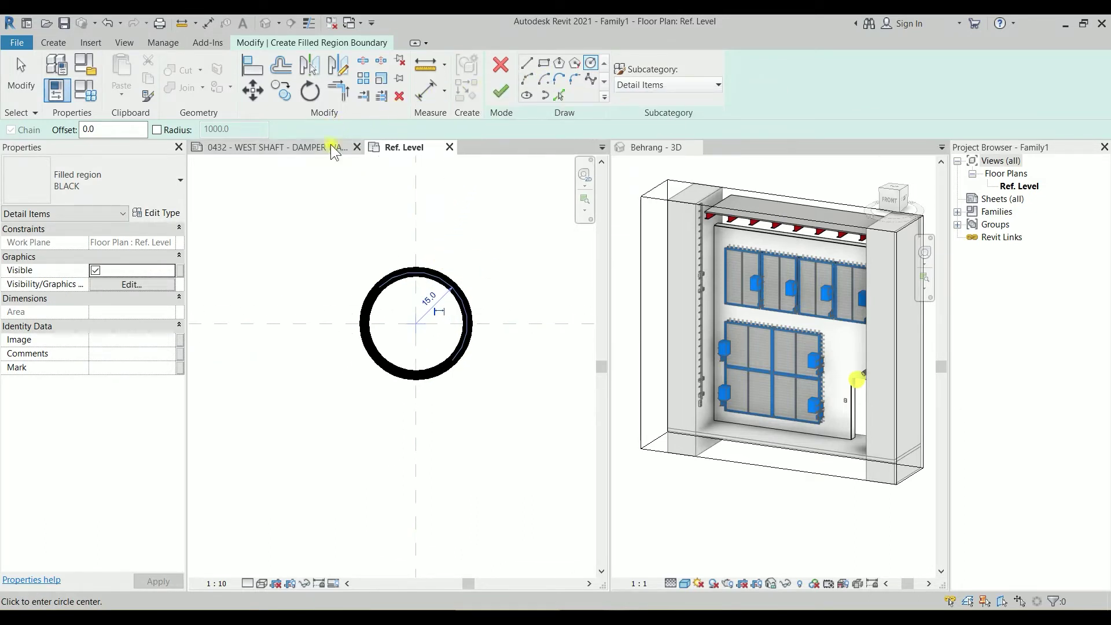
pyautogui.click(499, 95)
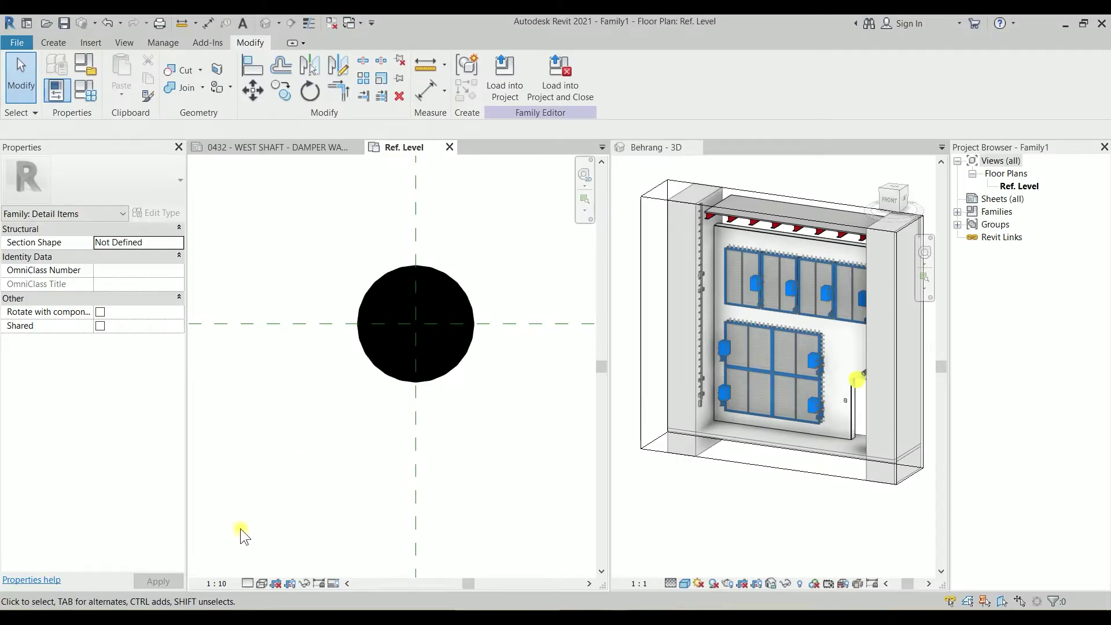
# Set the view scale to 1 : 1
pyautogui.click(221, 581)
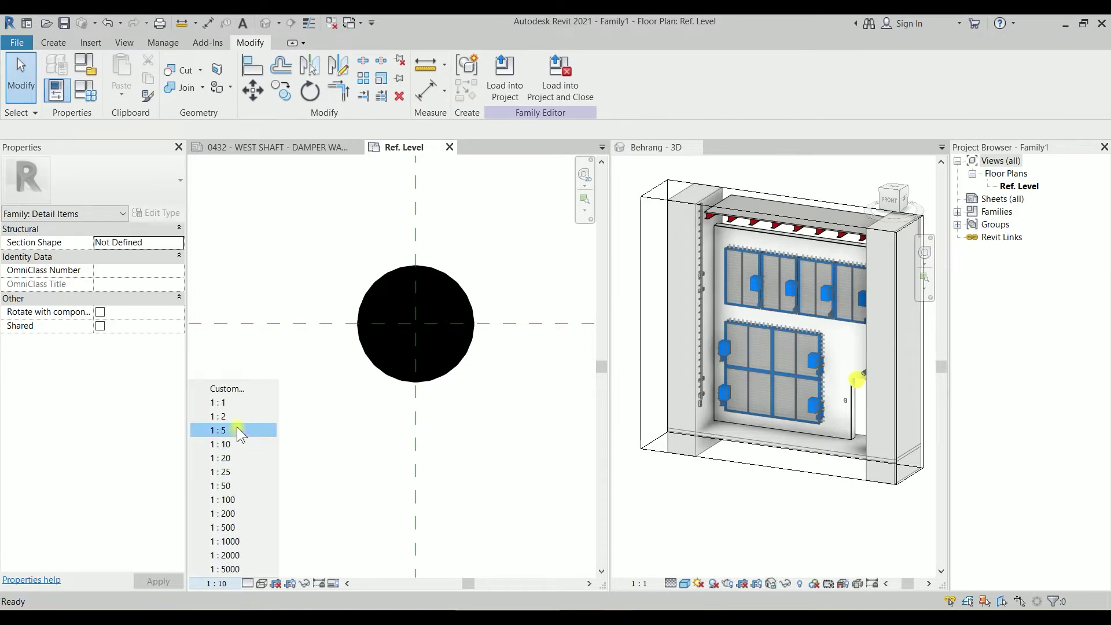
pyautogui.click(243, 403)
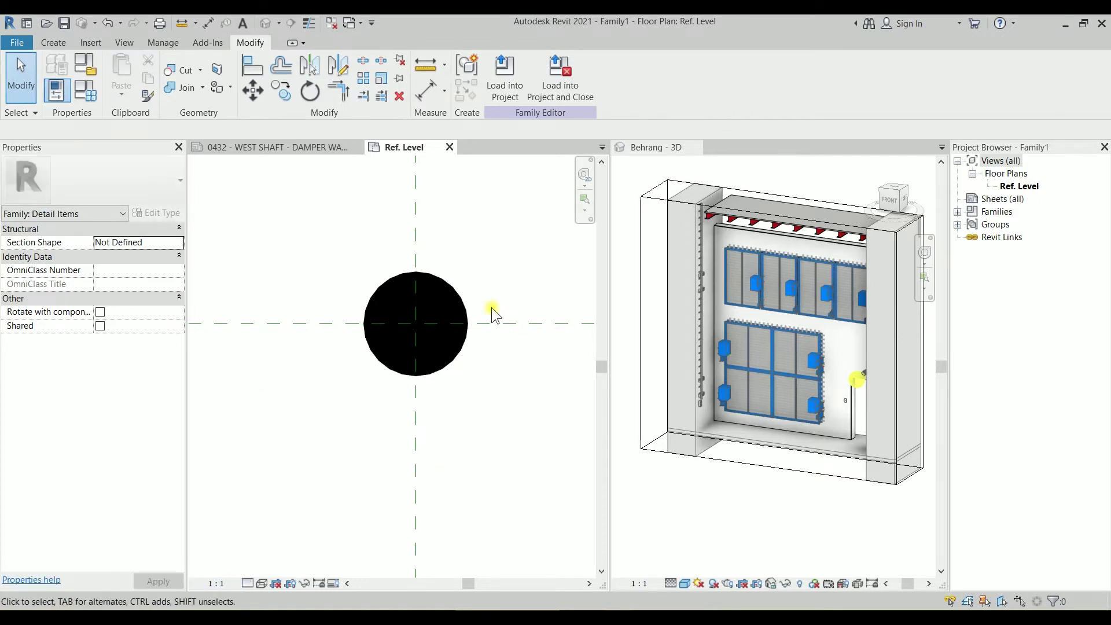
pyautogui.scroll(2, 462, 298)
# Place a Ø30 diameter dimension across the circle in its boundary sketch
pyautogui.click(461, 299)
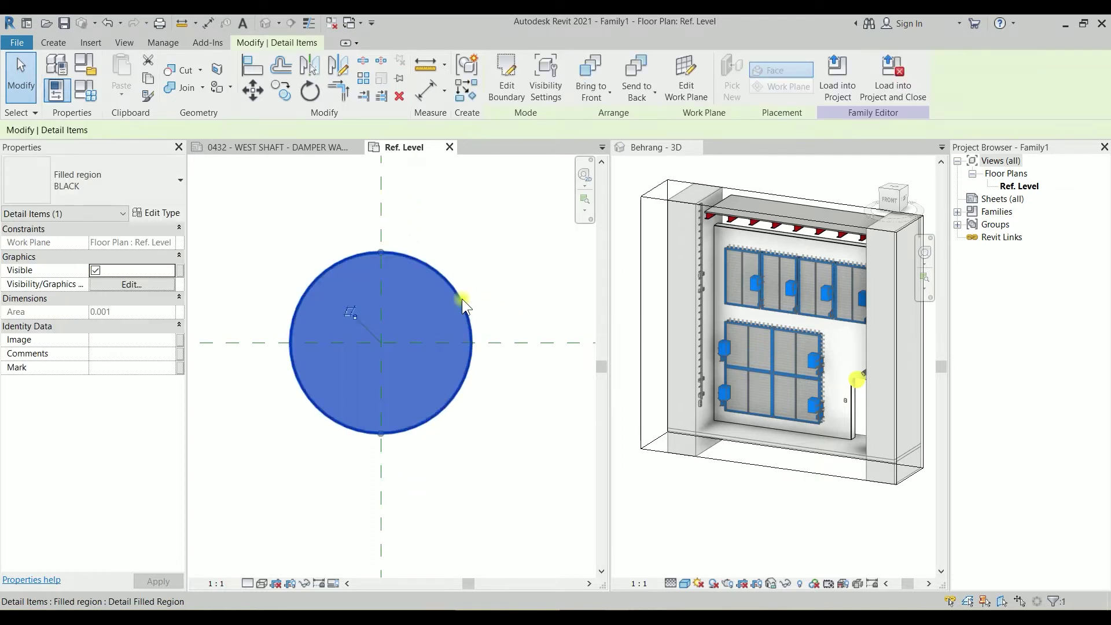
pyautogui.click(504, 87)
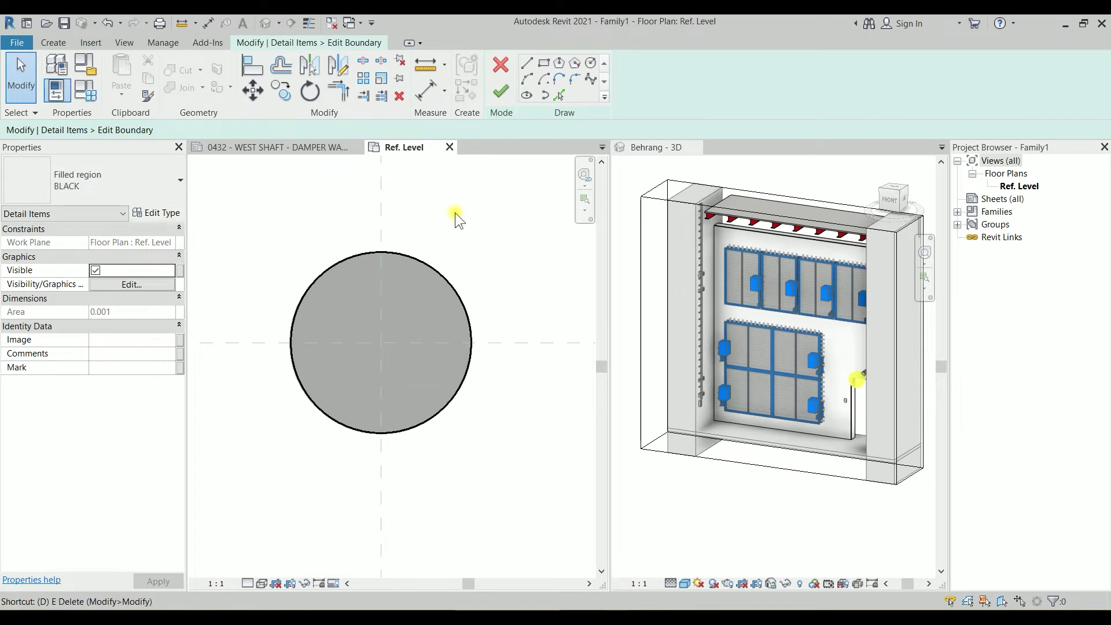
pyautogui.press('i')
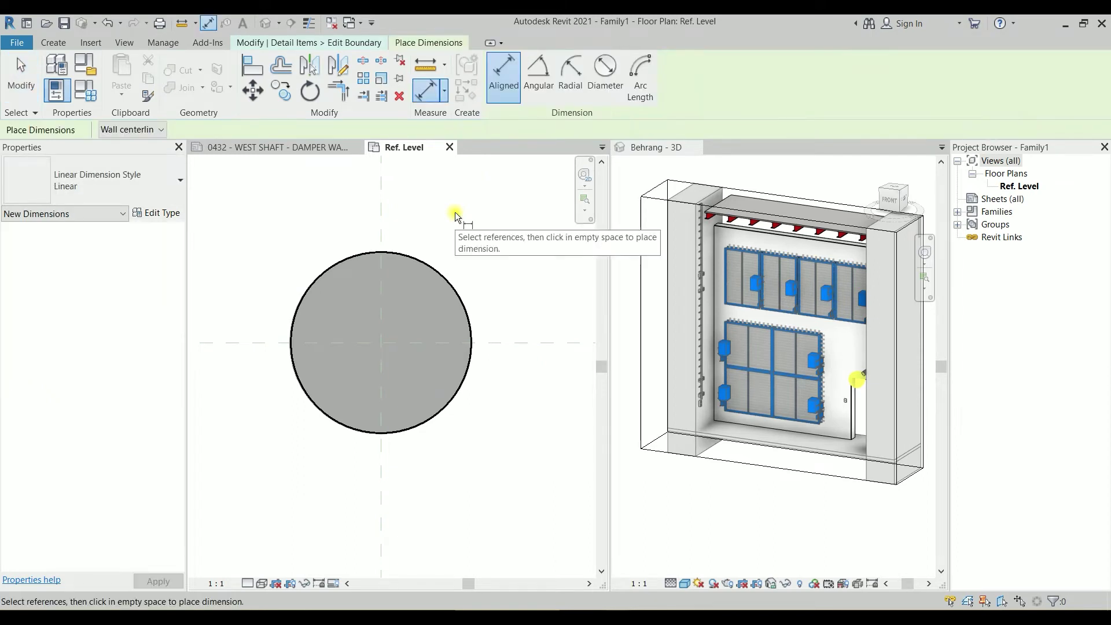
pyautogui.click(602, 86)
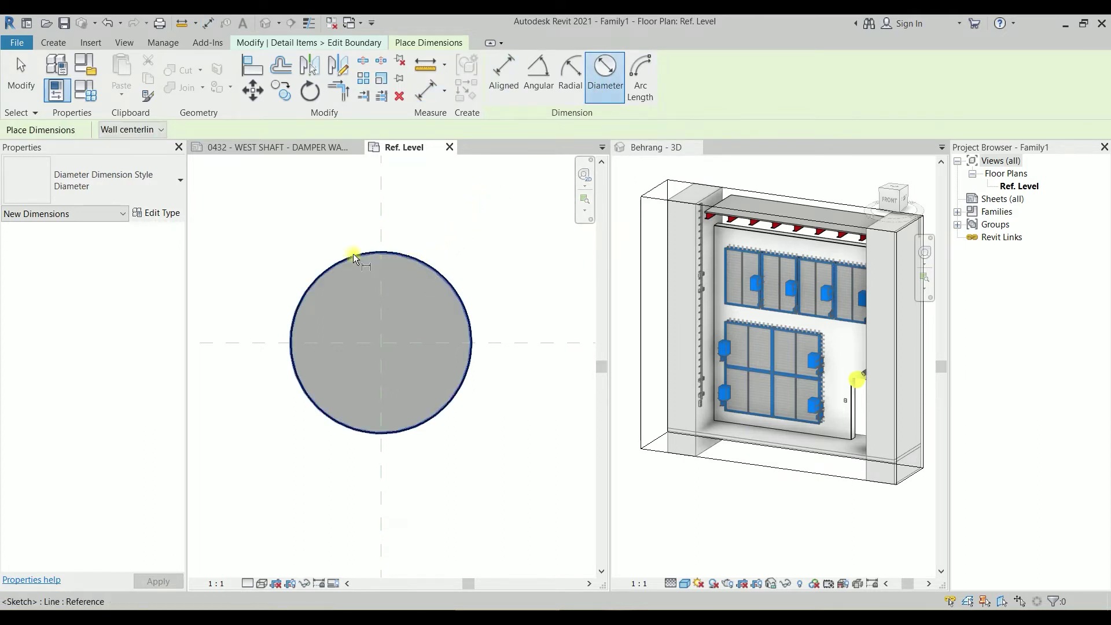
pyautogui.click(418, 261)
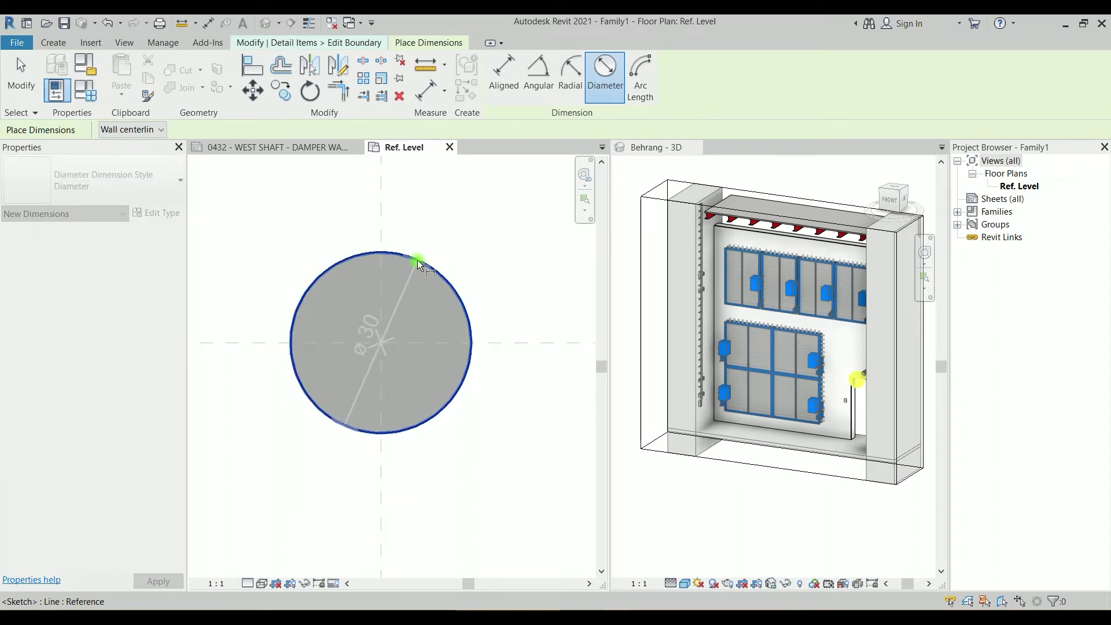
pyautogui.click(504, 265)
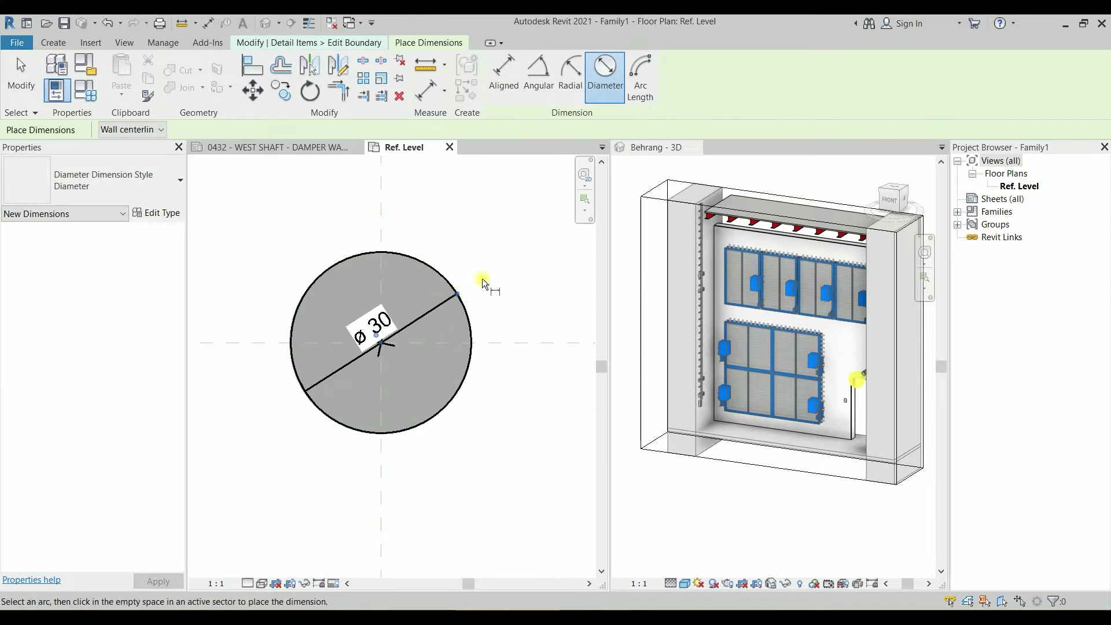
pyautogui.press('Escape')
pyautogui.click(416, 317)
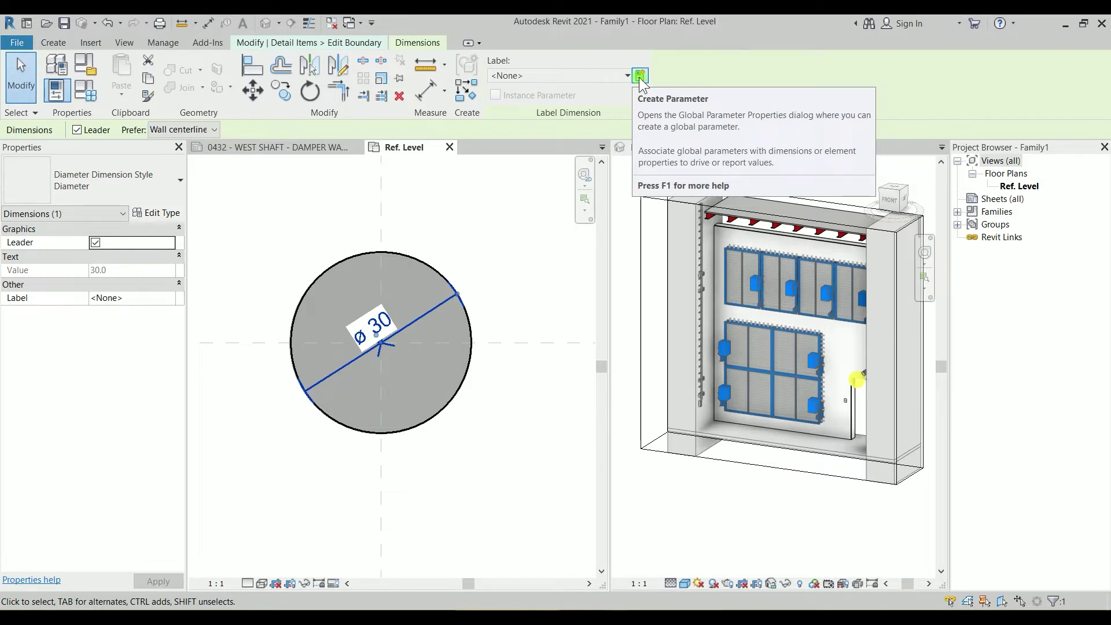
# Label the Ø30 dimension with a new type parameter named DIA
pyautogui.click(638, 78)
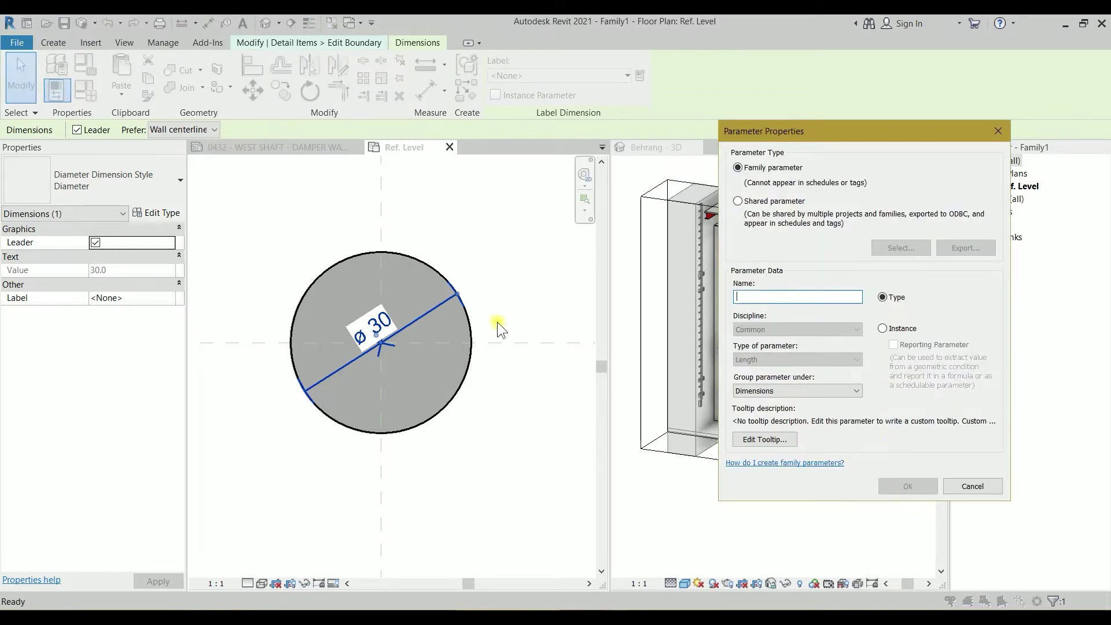
pyautogui.click(883, 297)
pyautogui.write('DiA')
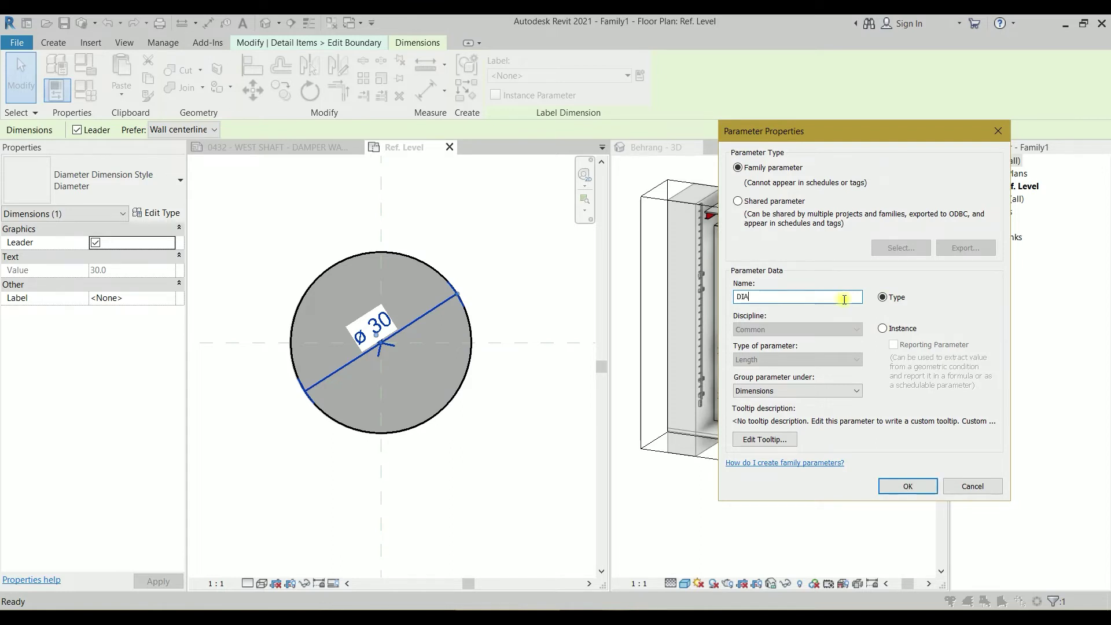
pyautogui.click(907, 487)
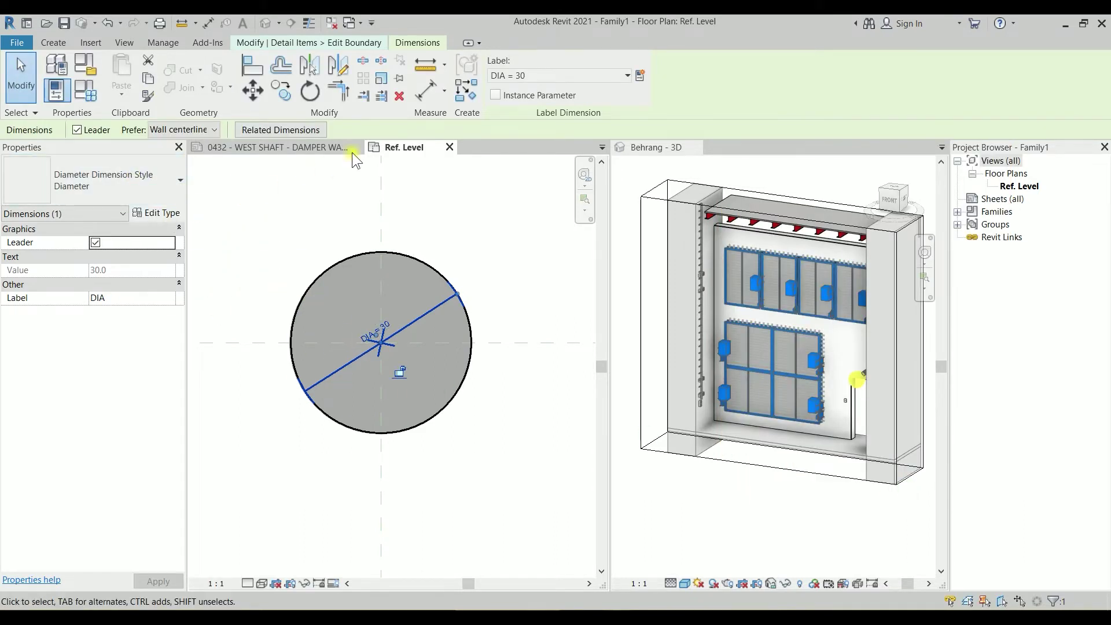
pyautogui.click(350, 43)
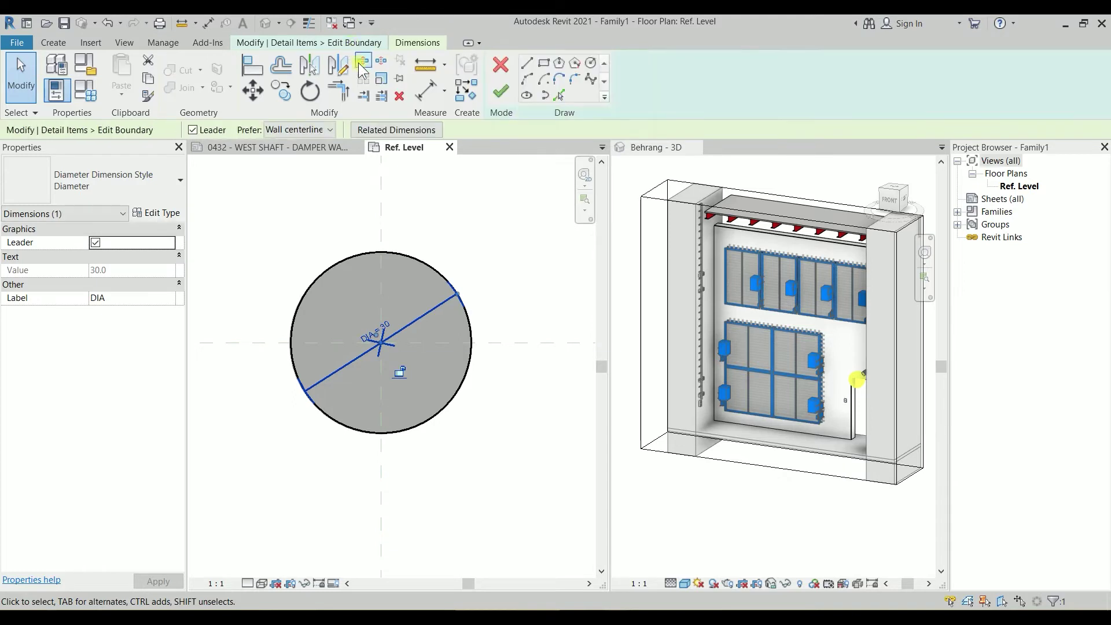
# Finish the boundary sketch, leaving a solid black filled circle
pyautogui.click(501, 91)
pyautogui.click(231, 219)
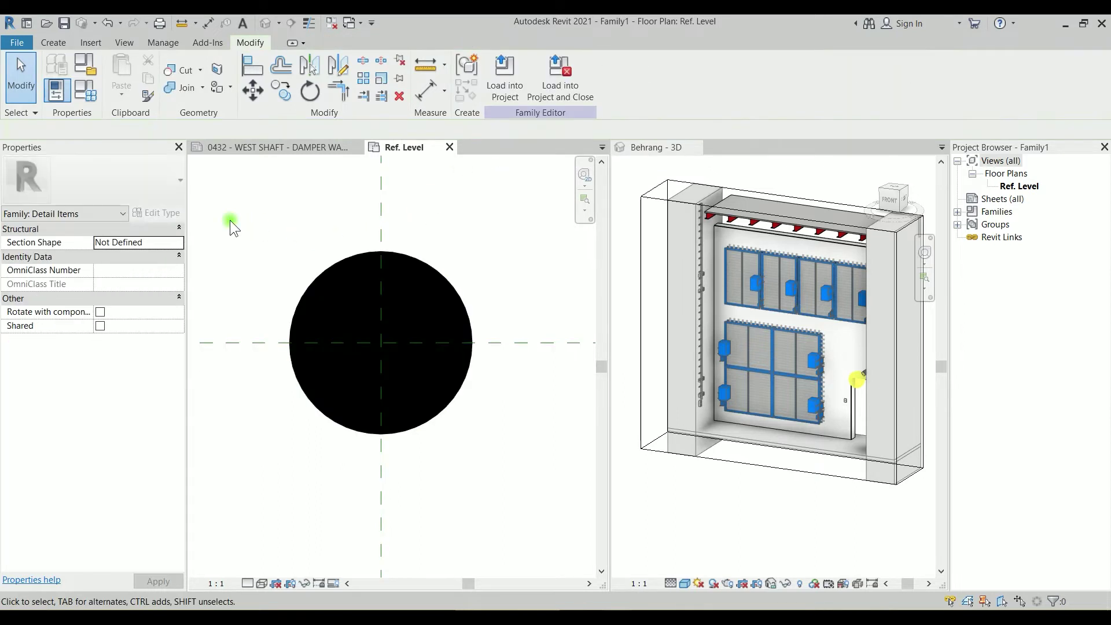
pyautogui.scroll(-2, 293, 234)
pyautogui.moveTo(277, 215); pyautogui.dragTo(327, 252, button='middle')
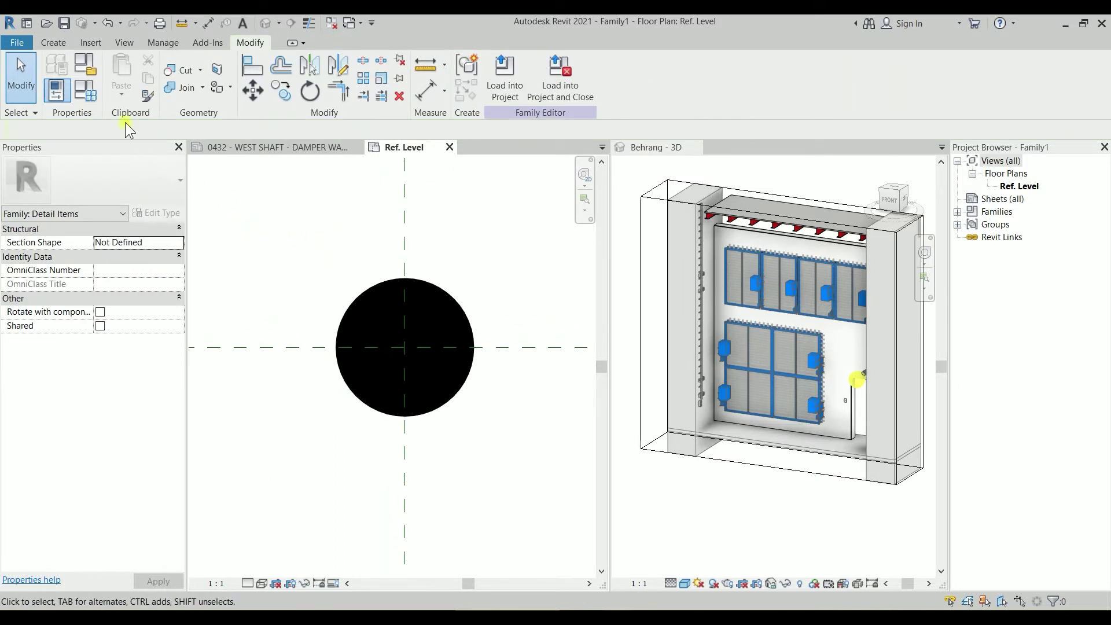
# Test the DIA parameter in Family Types by applying 10, then 20
pyautogui.click(91, 97)
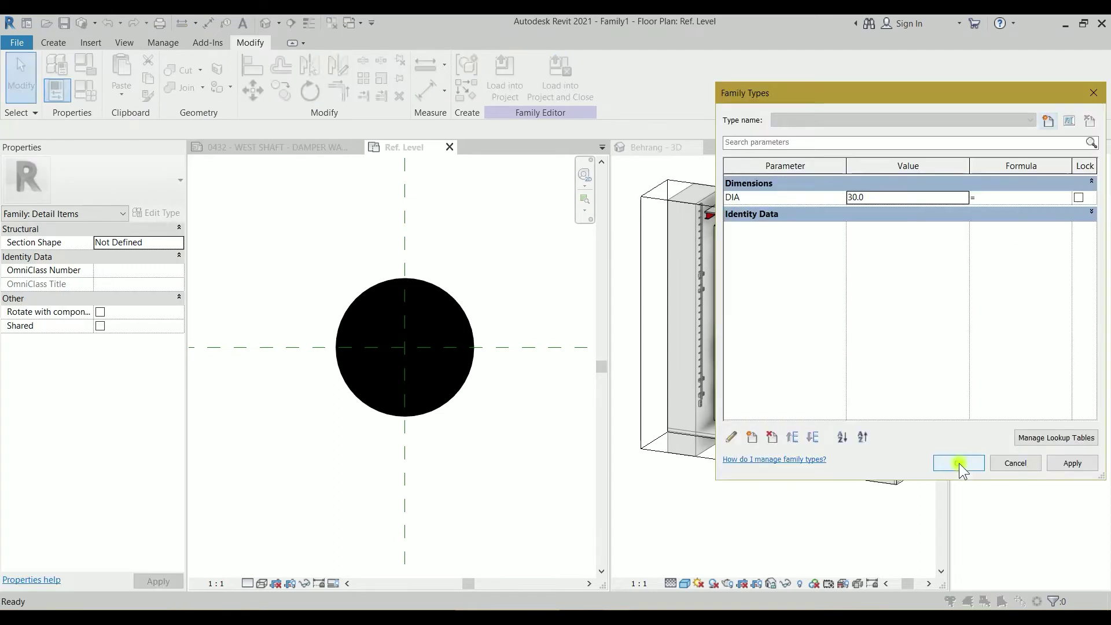
pyautogui.click(884, 197)
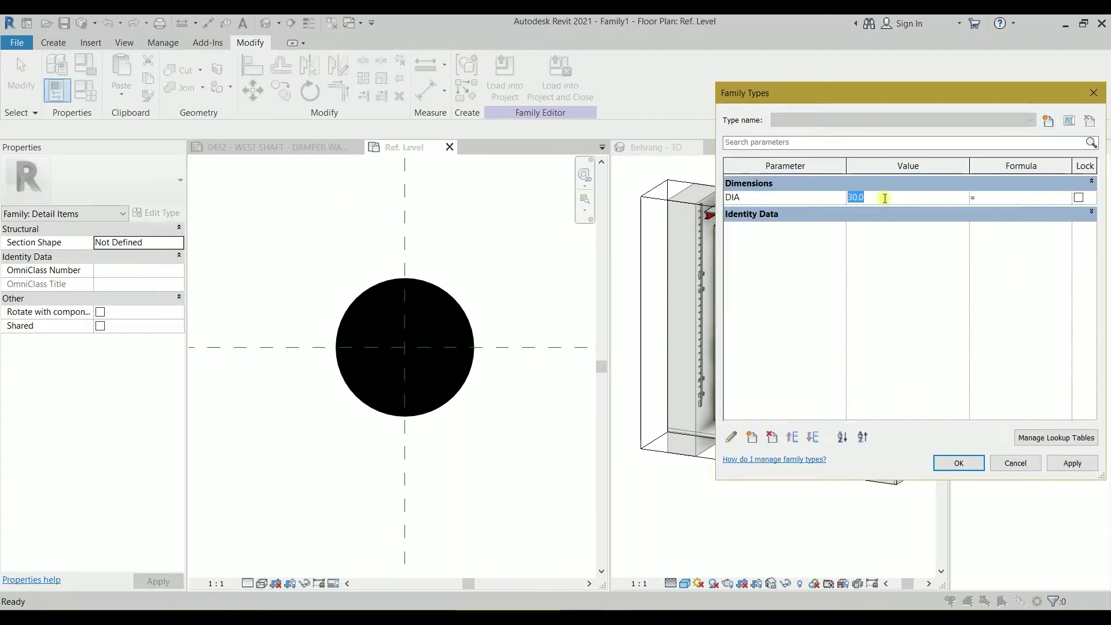
pyautogui.write('10')
pyautogui.click(1071, 463)
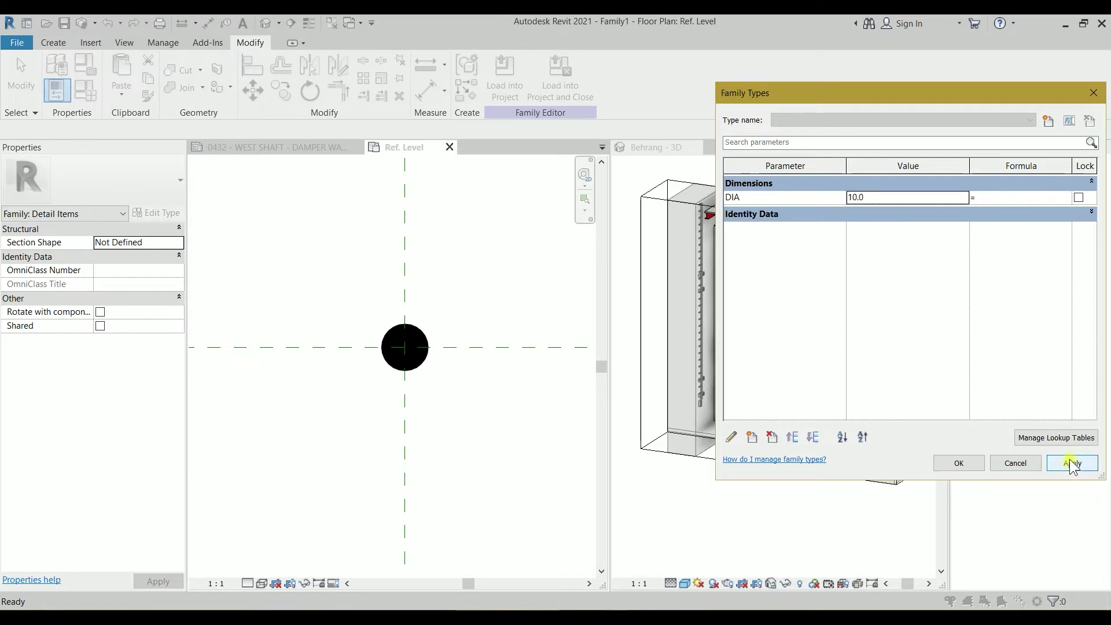
pyautogui.click(900, 197)
pyautogui.write('20')
pyautogui.click(1070, 463)
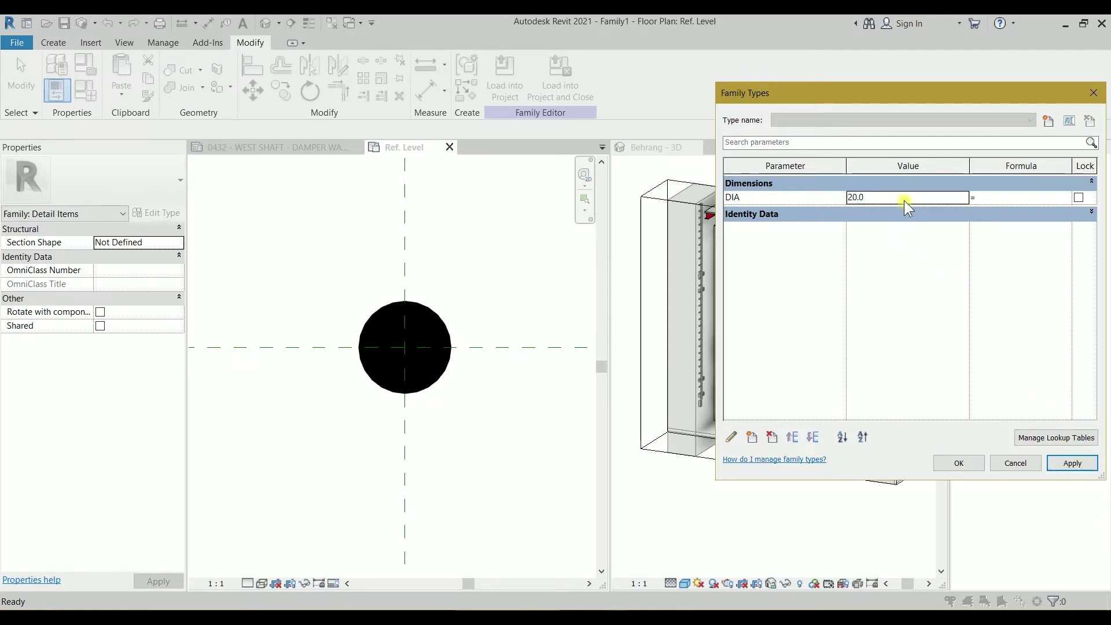
# Add family types N12 and N16 with DIA 12 and 16
pyautogui.click(1049, 126)
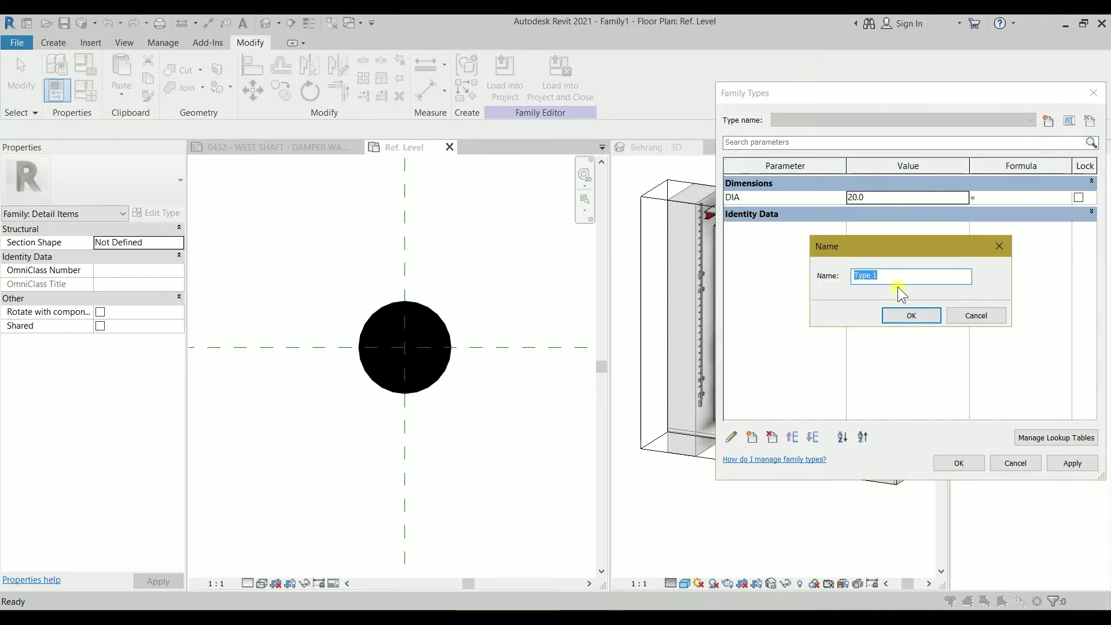
pyautogui.write('N')
pyautogui.click(901, 315)
pyautogui.click(875, 197)
pyautogui.write('12')
pyautogui.click(1067, 463)
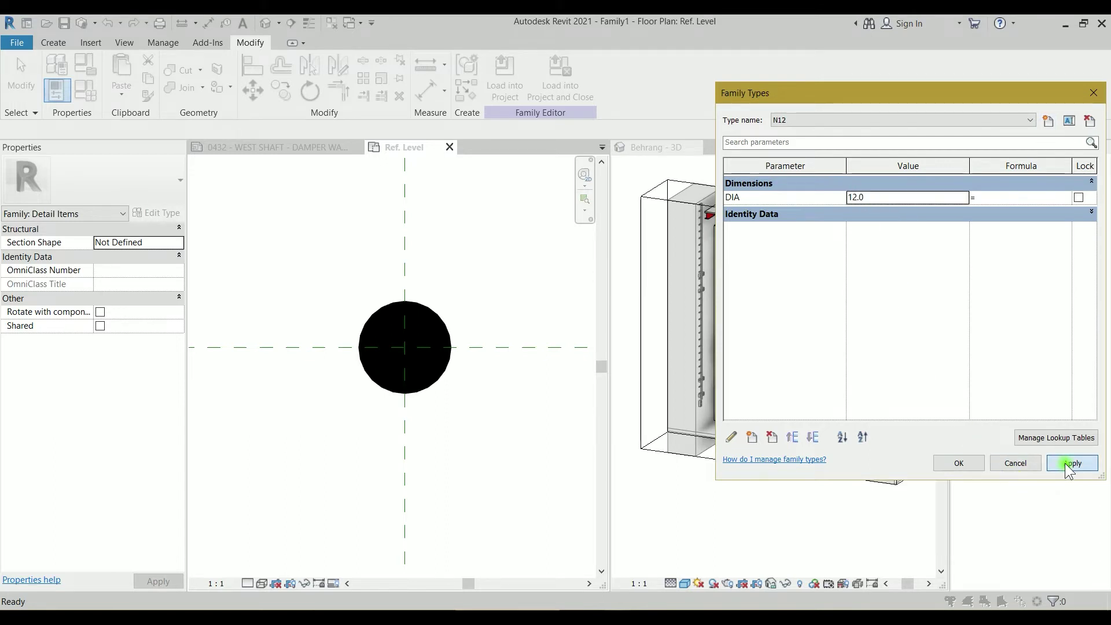
pyautogui.click(1049, 122)
pyautogui.write('N16')
pyautogui.click(912, 316)
pyautogui.click(892, 198)
pyautogui.write('16')
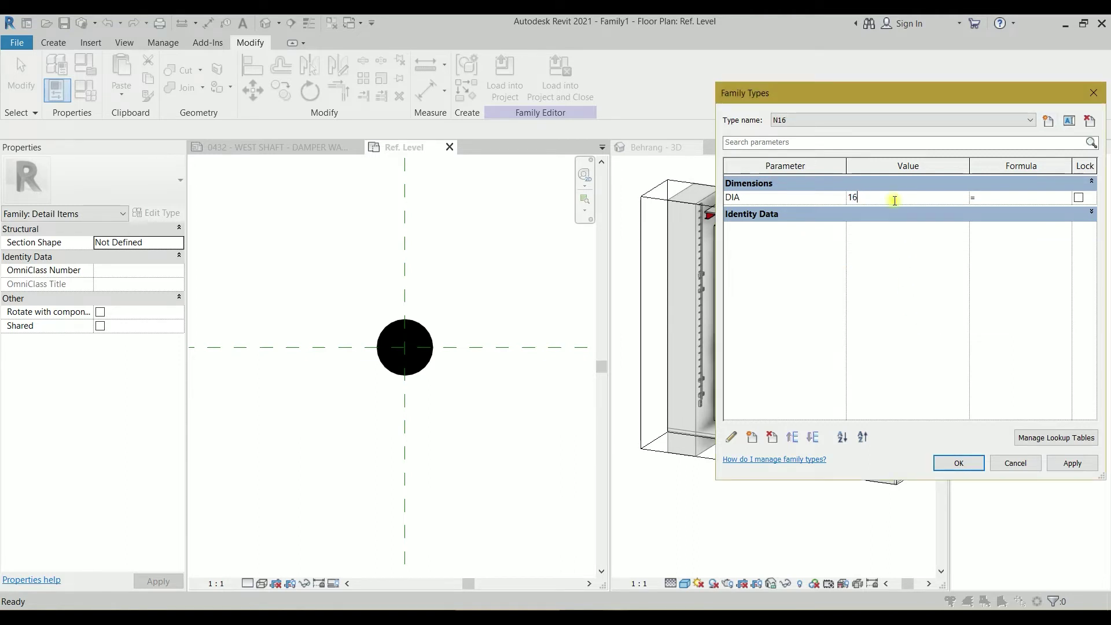
pyautogui.click(1070, 467)
# Add family types N20 and N24 with DIA 20 and 24
pyautogui.click(1048, 122)
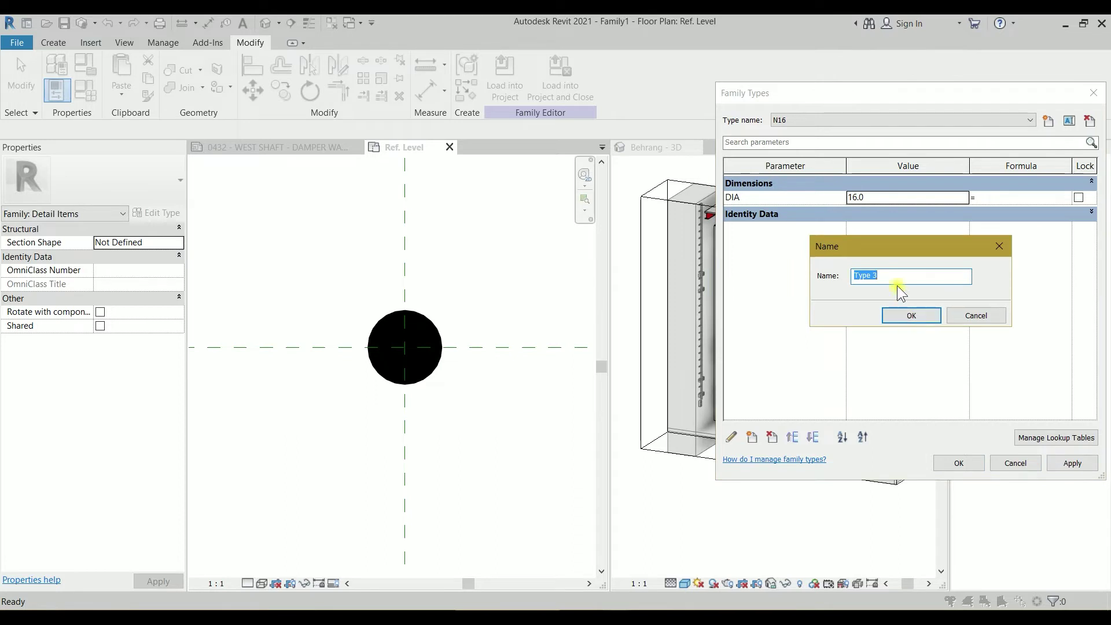
pyautogui.write('N')
pyautogui.click(900, 315)
pyautogui.click(879, 199)
pyautogui.write('20')
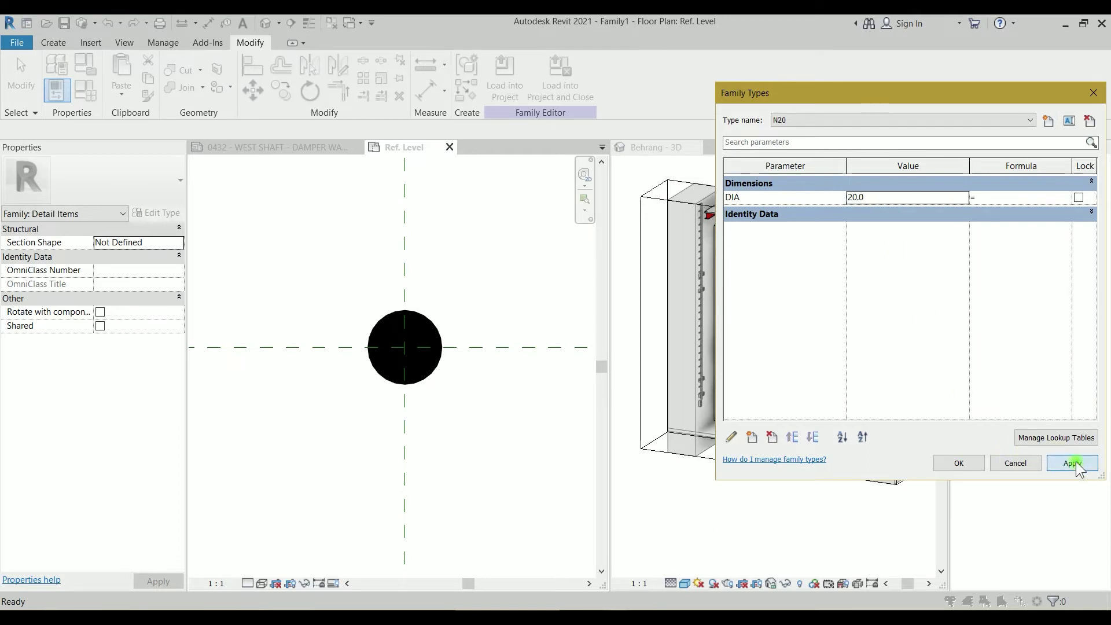
pyautogui.click(1072, 463)
pyautogui.click(1048, 121)
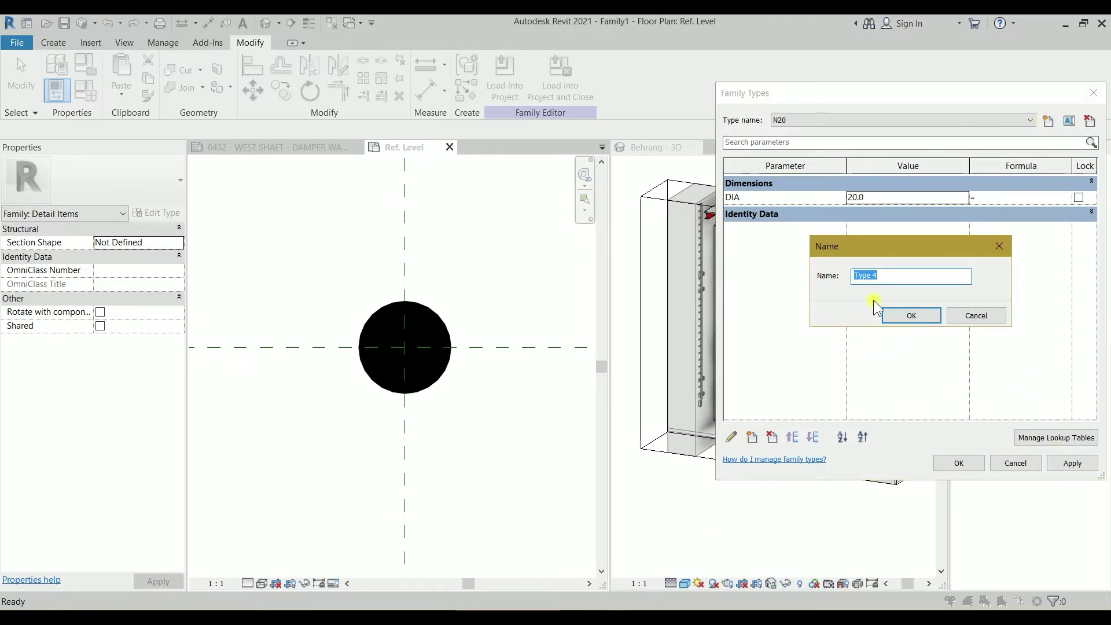
pyautogui.click(911, 316)
pyautogui.click(893, 199)
pyautogui.write('24')
pyautogui.click(1069, 461)
# Review the family type list, keeping N24 as the current type
pyautogui.click(944, 123)
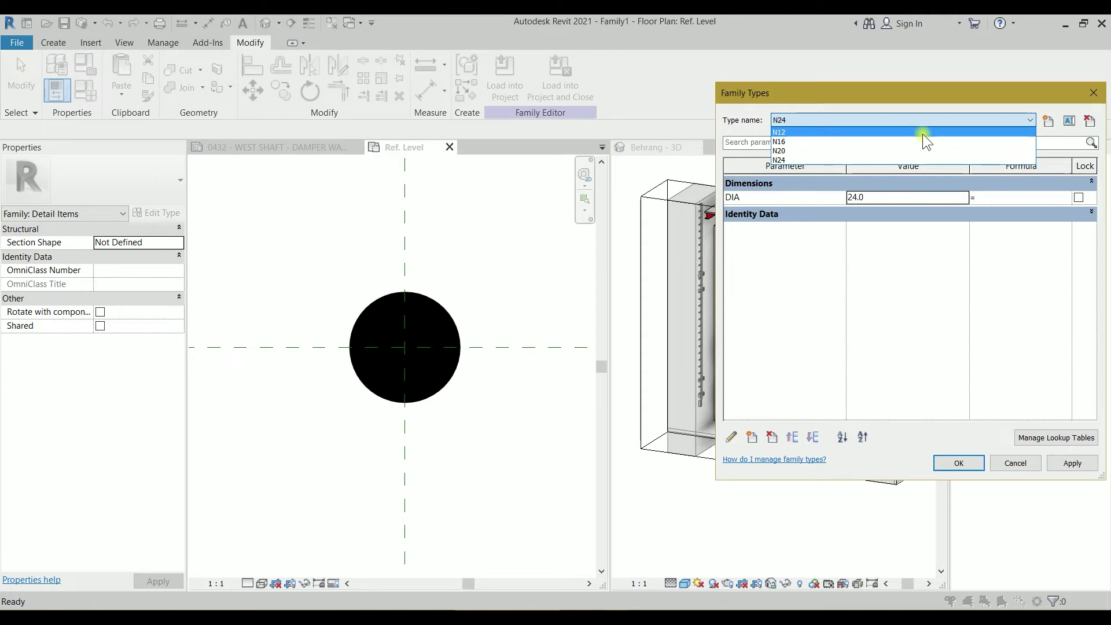
pyautogui.click(884, 96)
pyautogui.moveTo(885, 96); pyautogui.dragTo(862, 91)
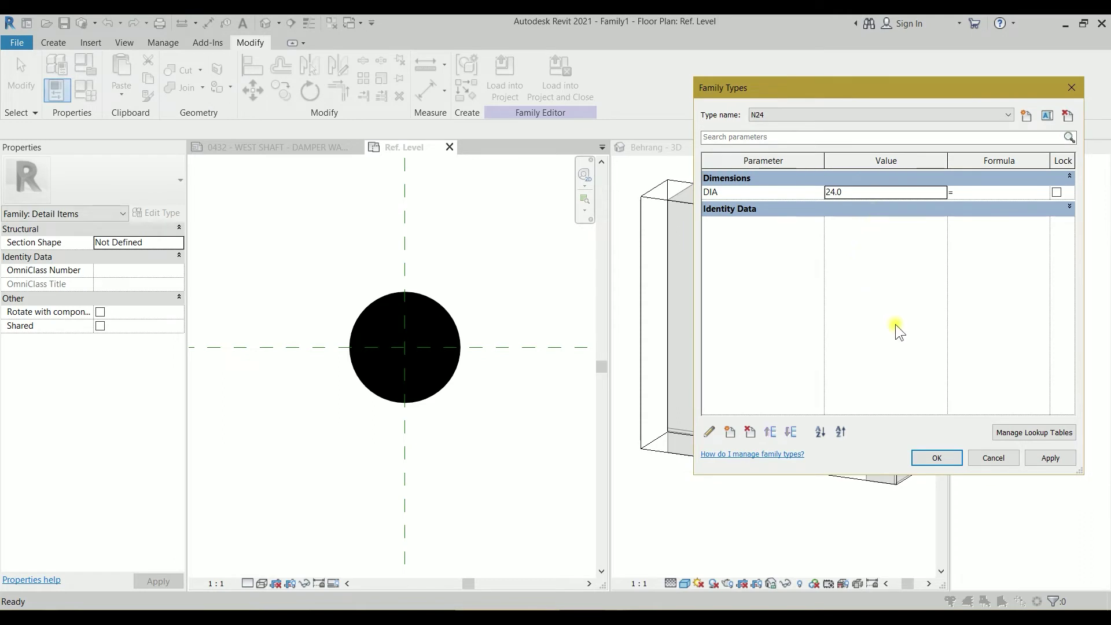
pyautogui.click(872, 114)
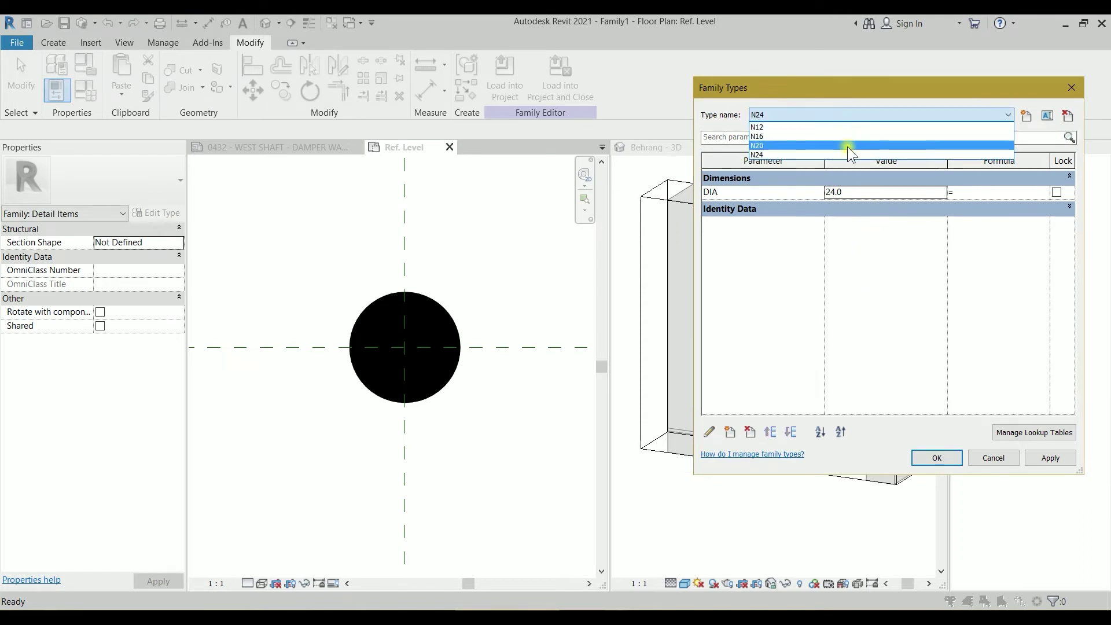
pyautogui.click(864, 83)
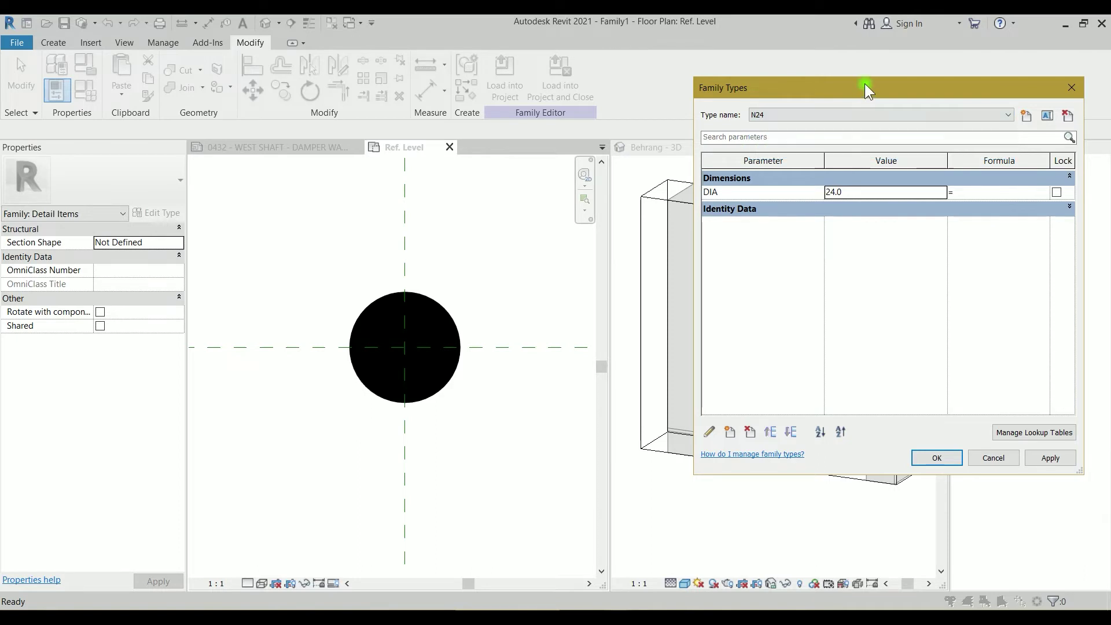
# Close Family Types and save the family to the Desktop as REO DOT_MR BIM.rfa
pyautogui.click(938, 459)
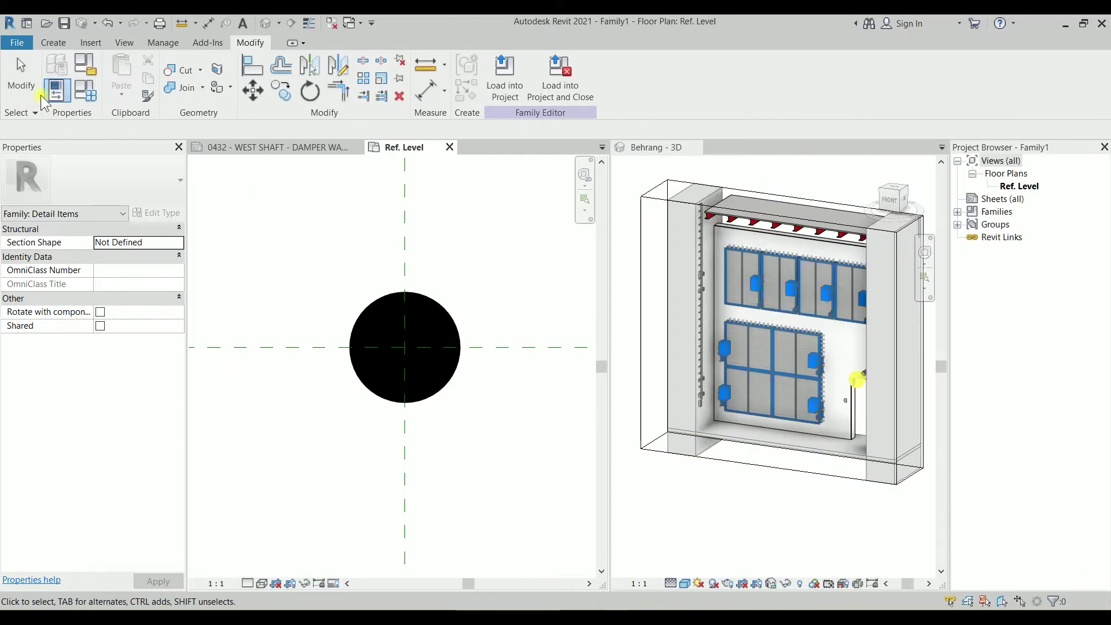
pyautogui.click(25, 44)
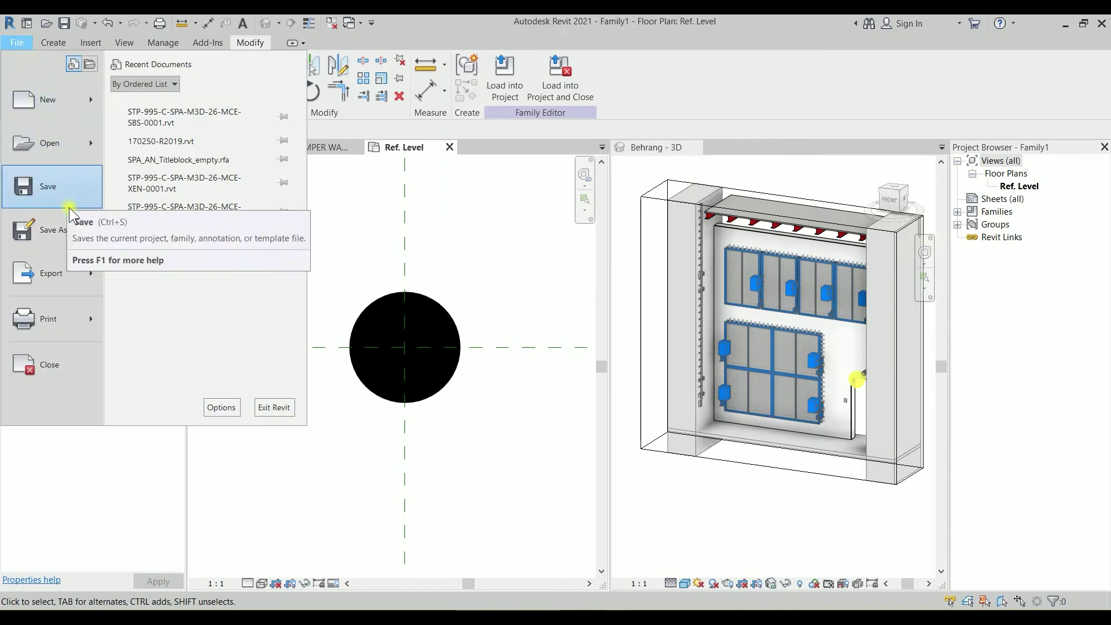
pyautogui.moveTo(75, 232)
pyautogui.click(135, 213)
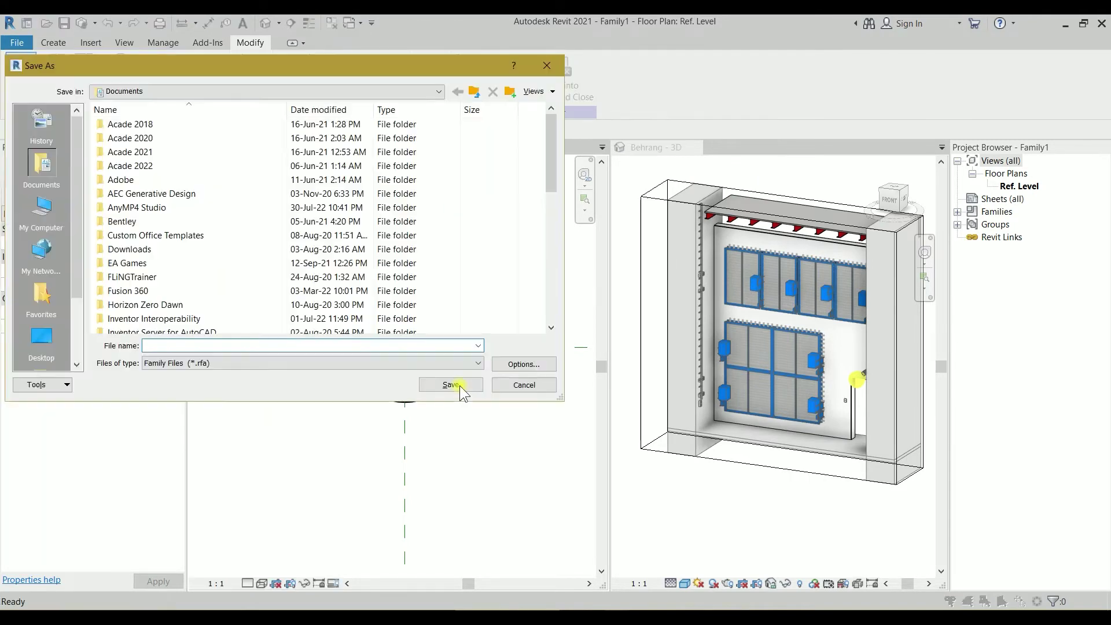
pyautogui.click(41, 342)
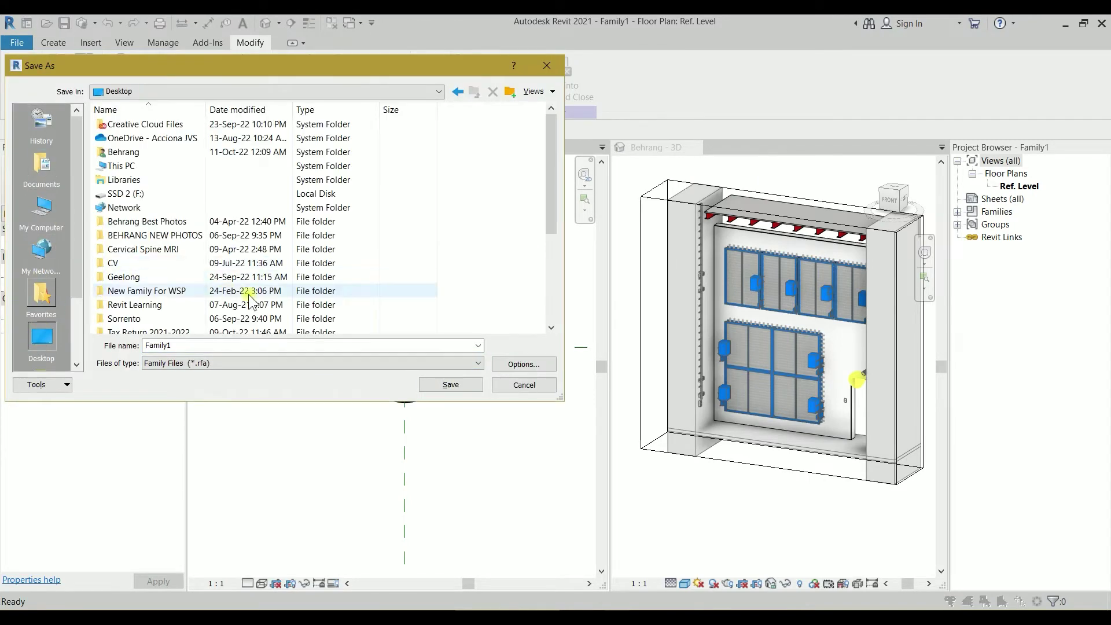
pyautogui.doubleClick(317, 345)
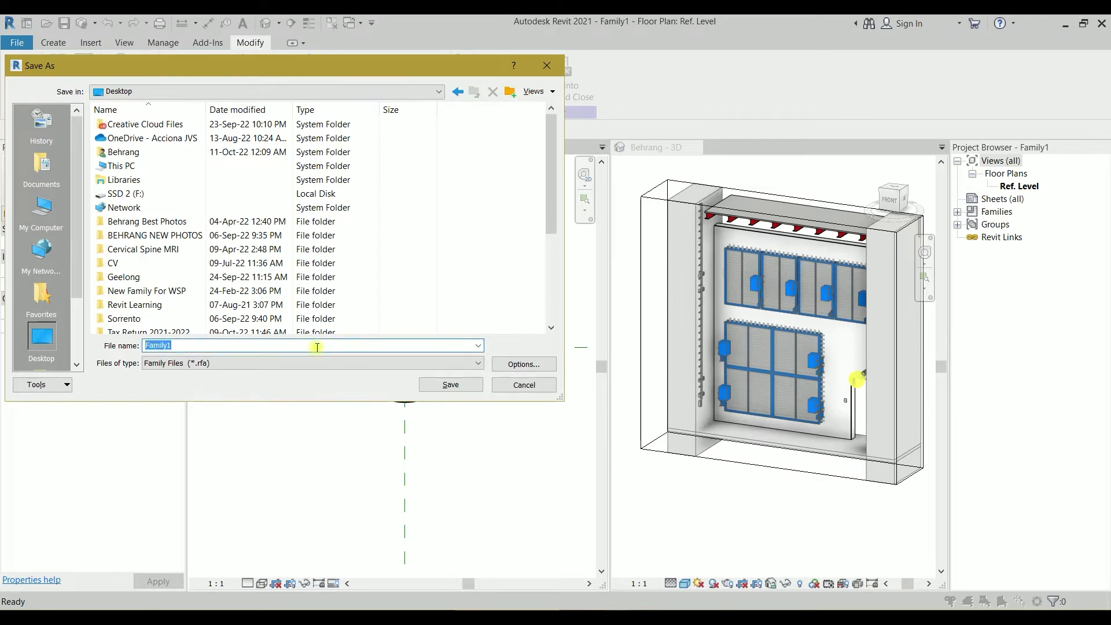
pyautogui.write('Ref')
pyautogui.press('BackSpace')
pyautogui.press('BackSpace')
pyautogui.press('BackSpace')
pyautogui.write('REO DOT_MR BIM')
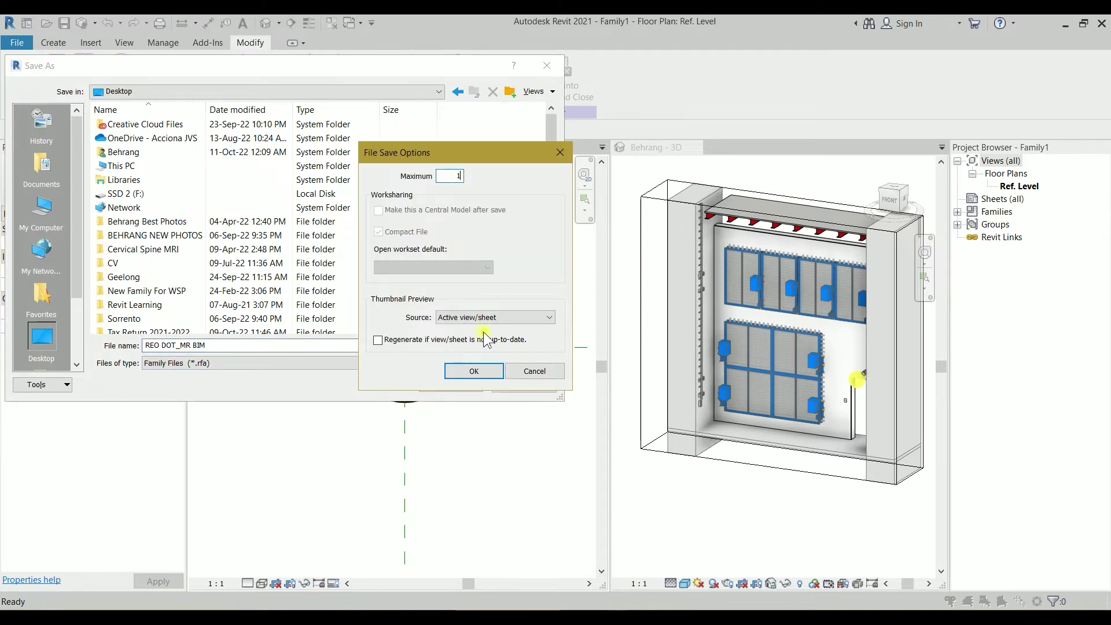
pyautogui.click(484, 375)
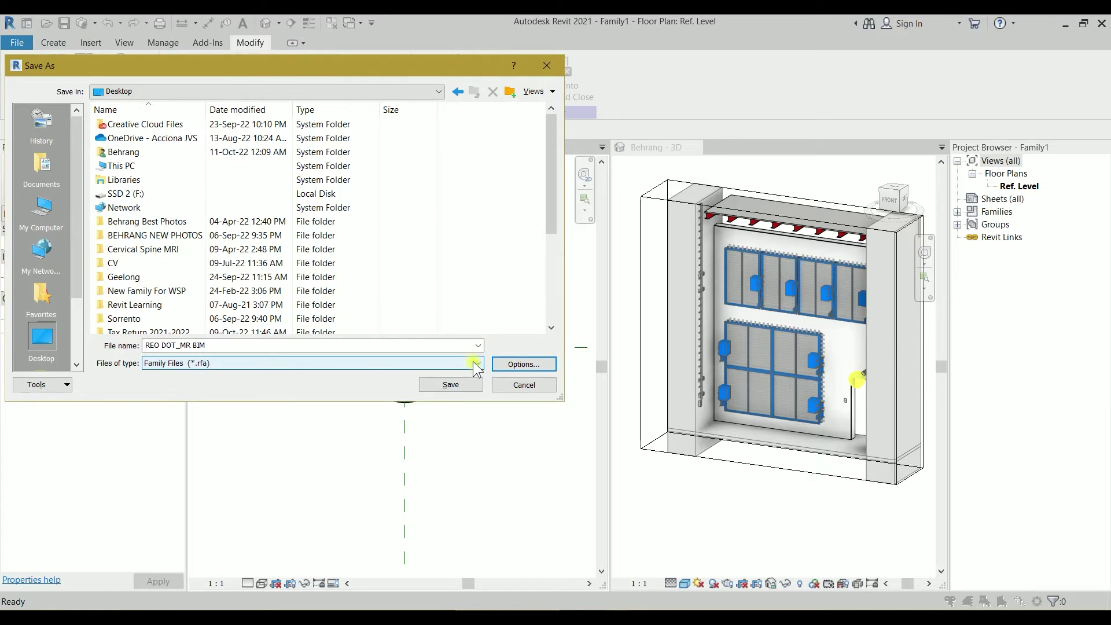
pyautogui.click(451, 384)
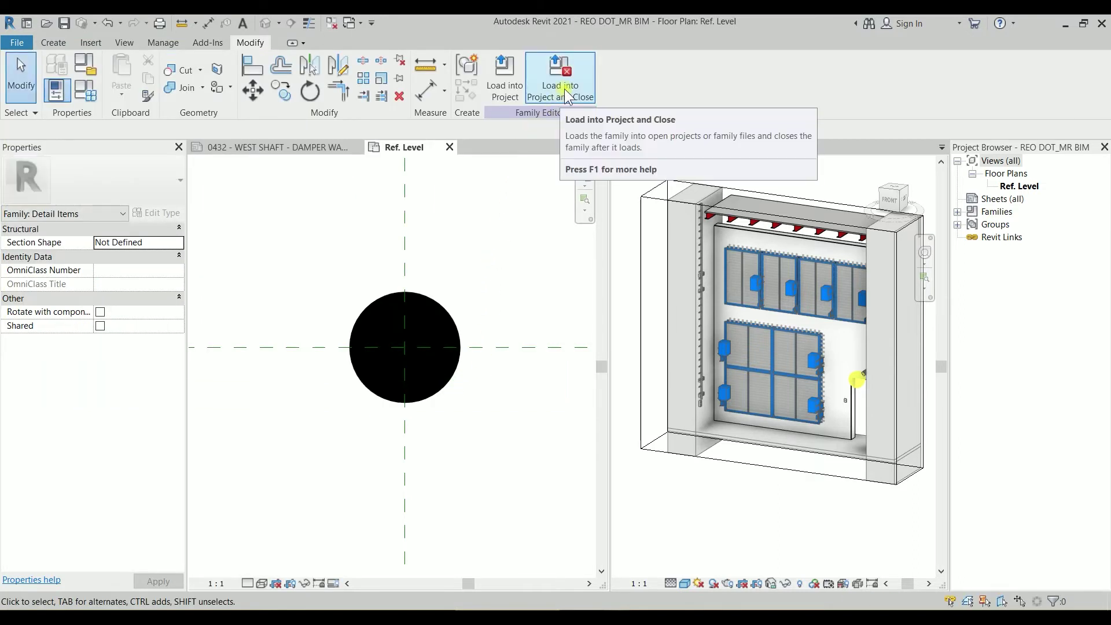
# Load the family into the project and return to sheet 0434's DWS15 section
pyautogui.click(561, 86)
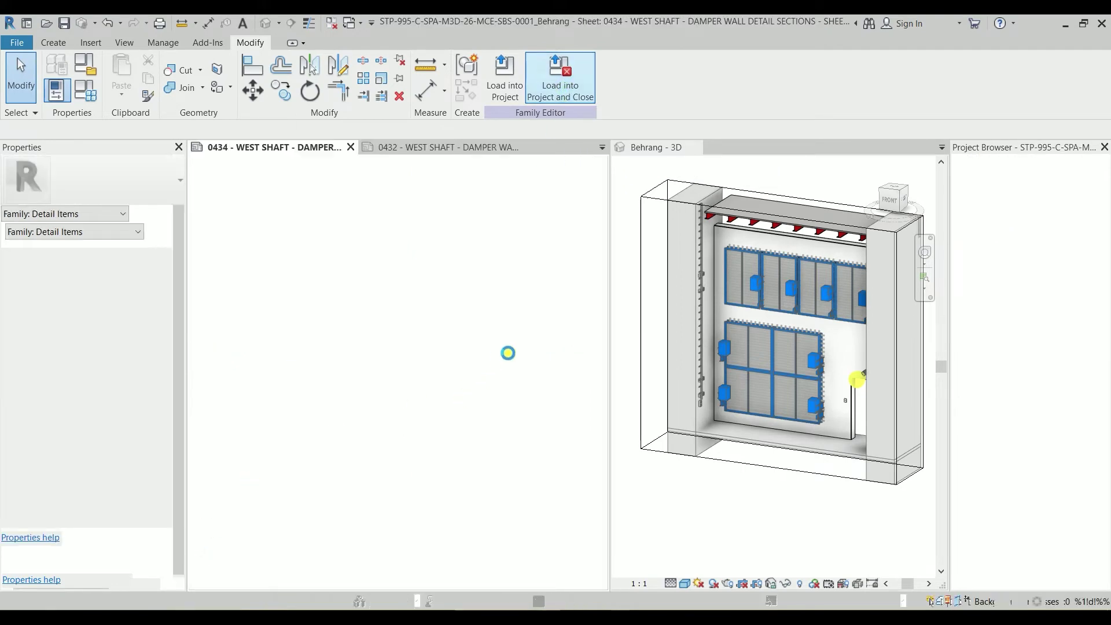
pyautogui.press('Escape')
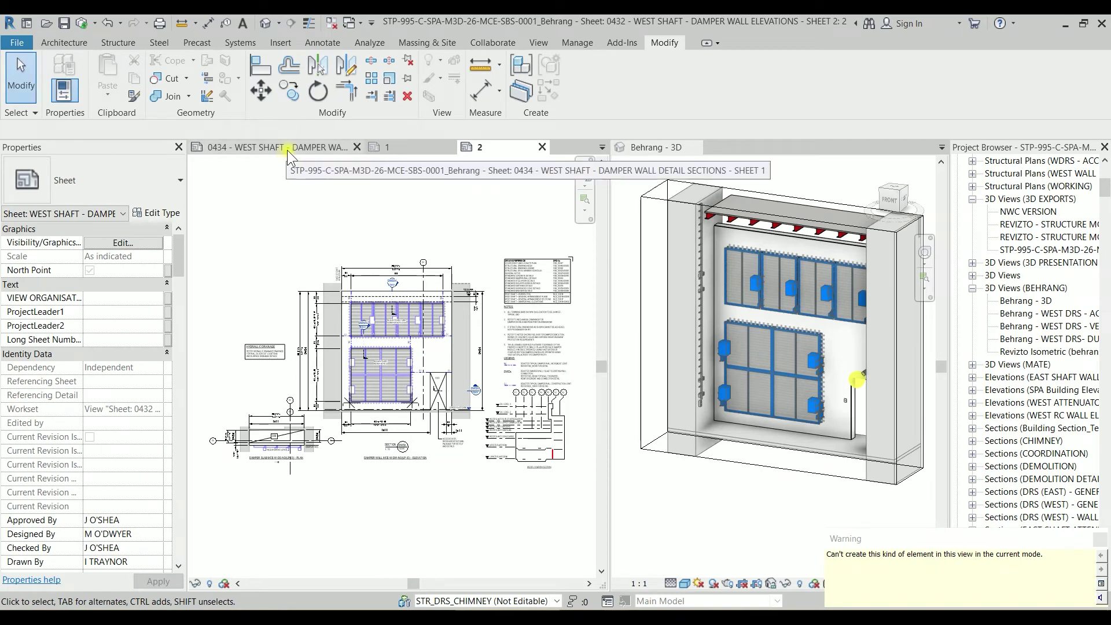
pyautogui.click(228, 147)
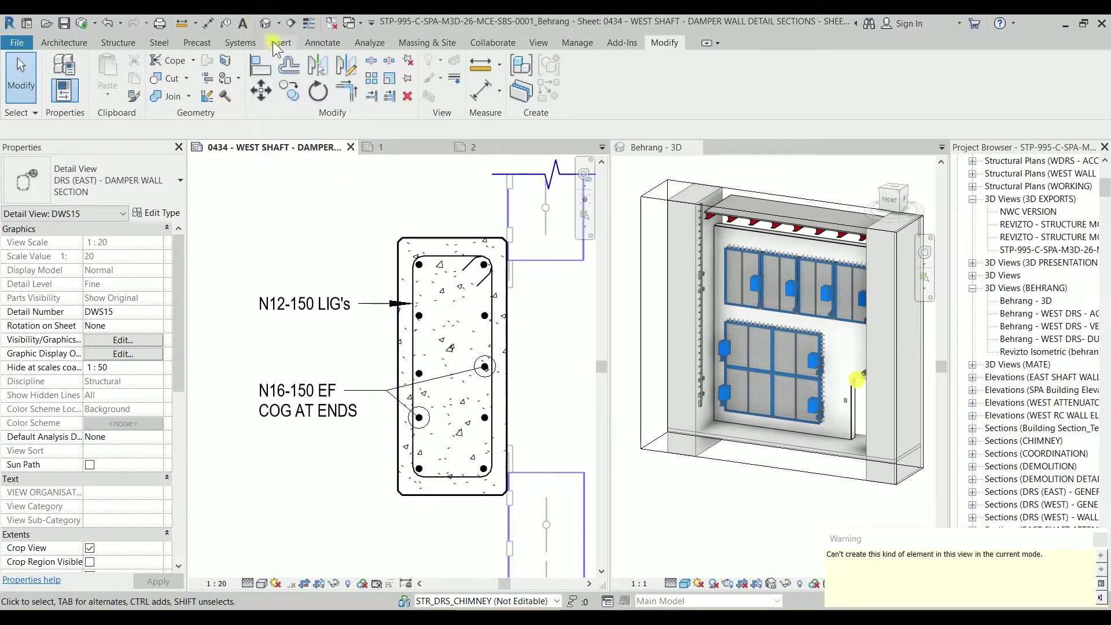
pyautogui.click(320, 43)
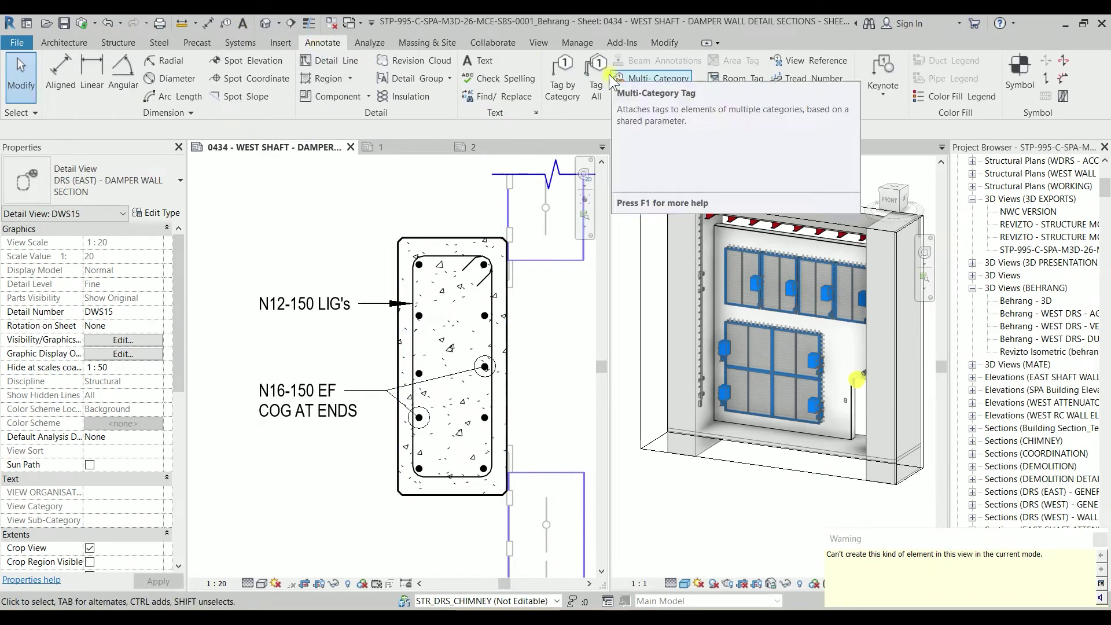
# Place a new N12 REO DOT detail component beside an existing rebar dot
pyautogui.click(336, 96)
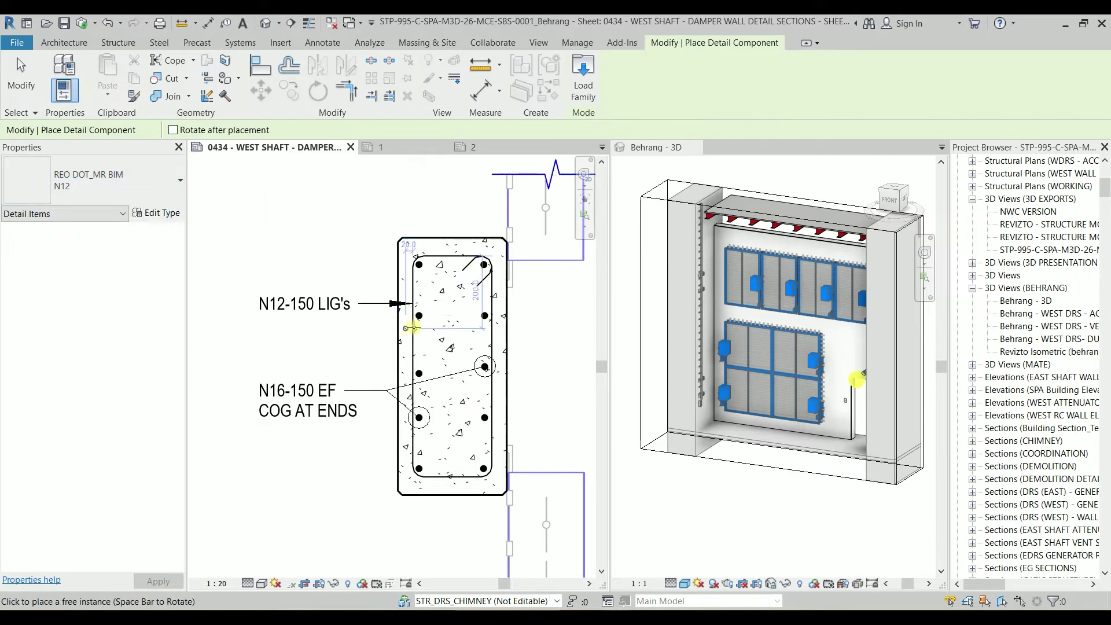
pyautogui.scroll(5, 429, 309)
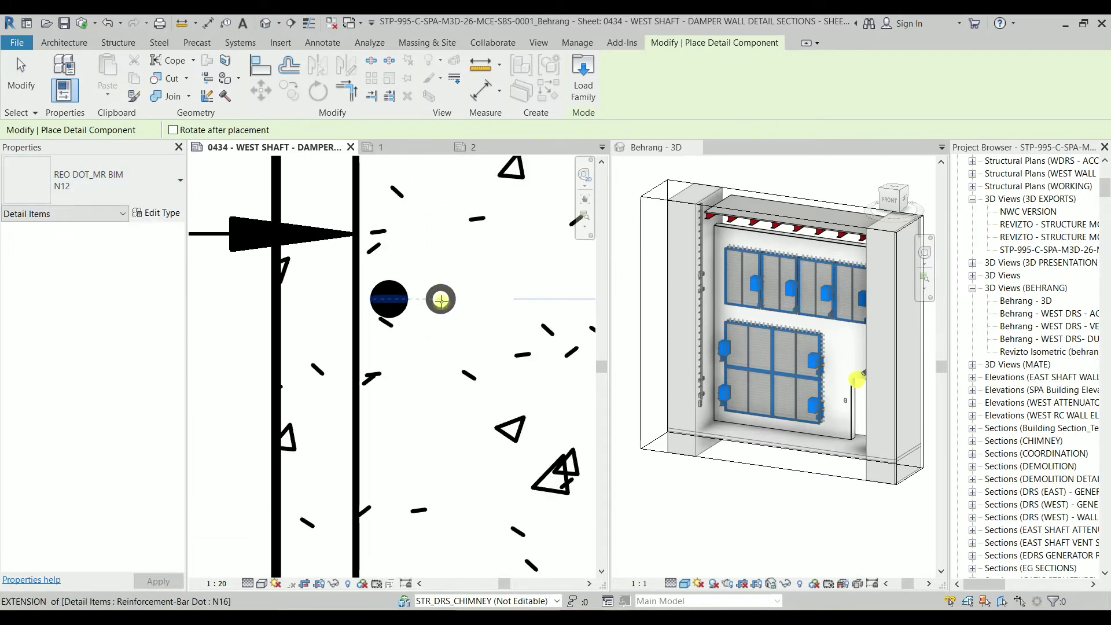
pyautogui.click(442, 299)
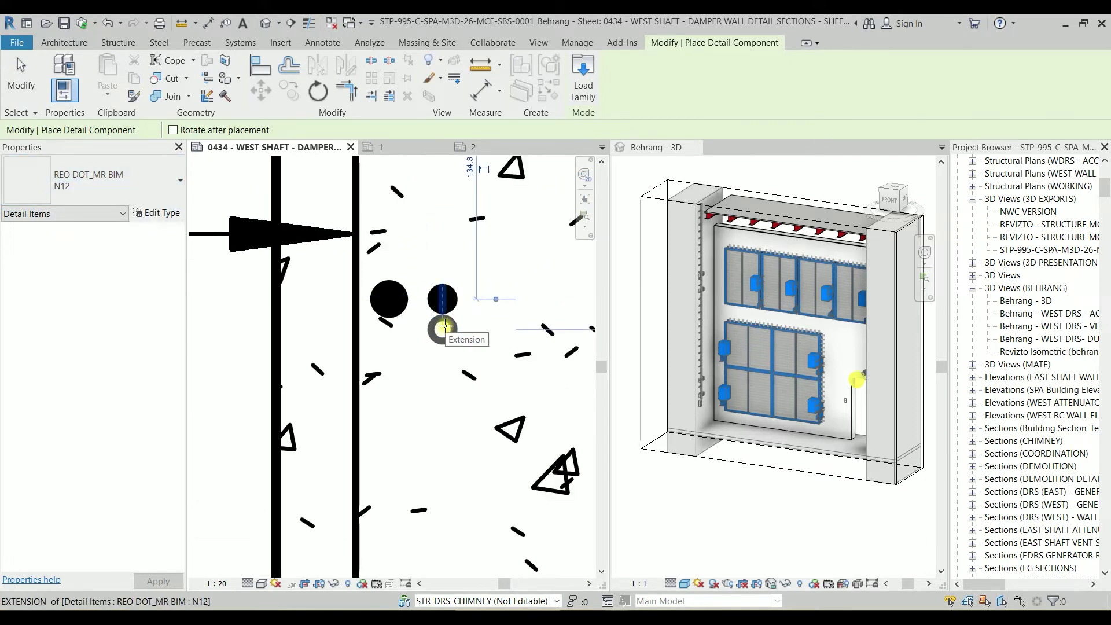
pyautogui.press('Escape')
pyautogui.click(388, 300)
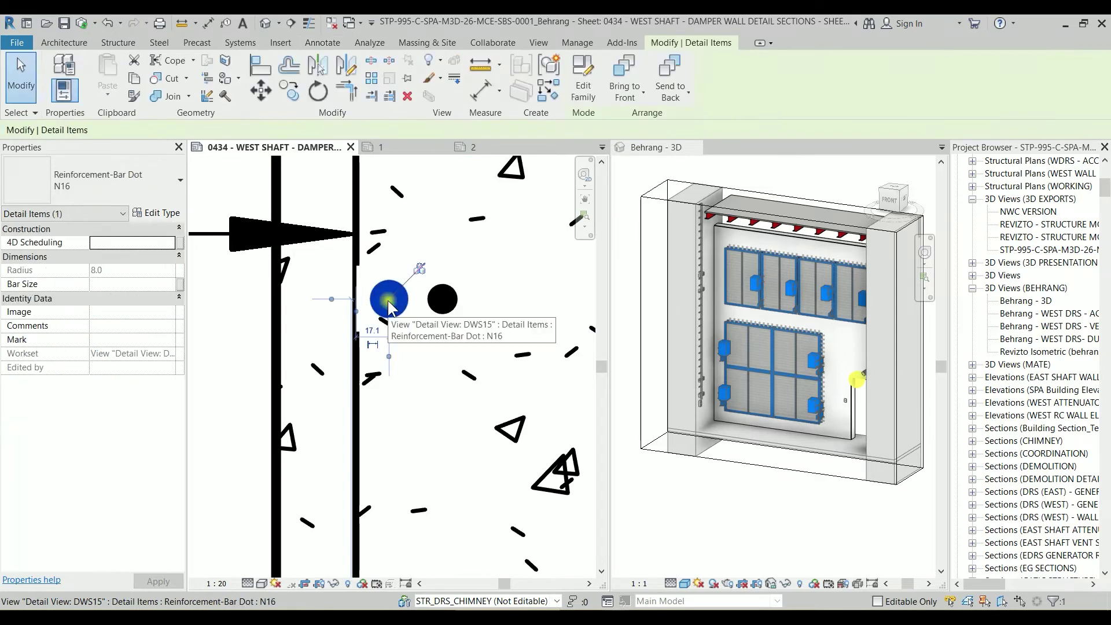
pyautogui.scroll(-4, 387, 300)
pyautogui.moveTo(313, 420); pyautogui.dragTo(441, 384, button='middle')
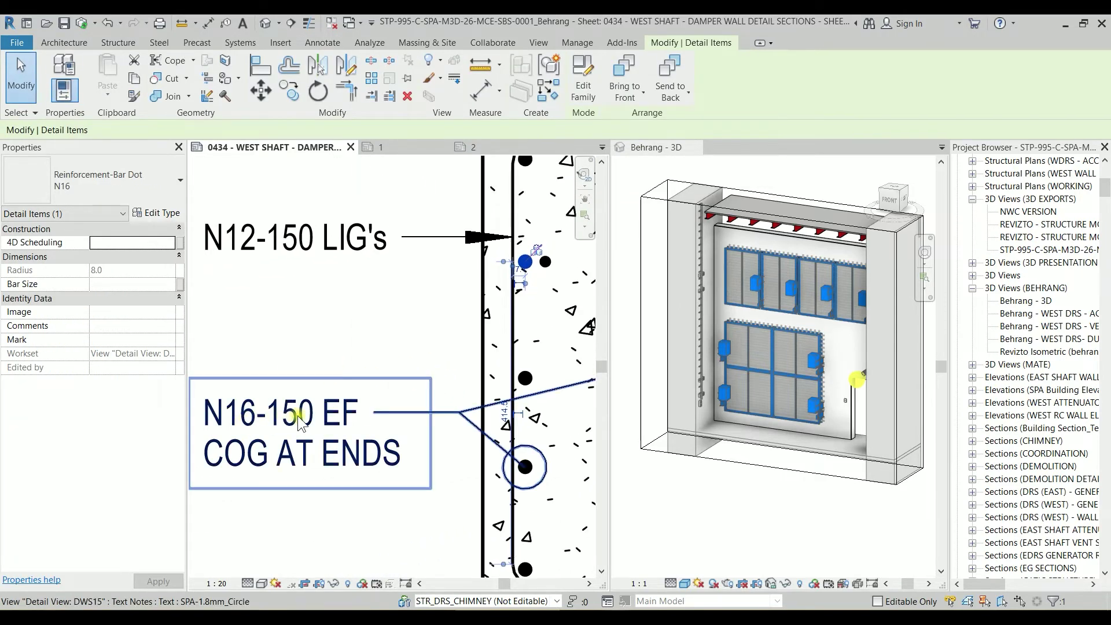
pyautogui.moveTo(245, 425); pyautogui.dragTo(221, 459, button='middle')
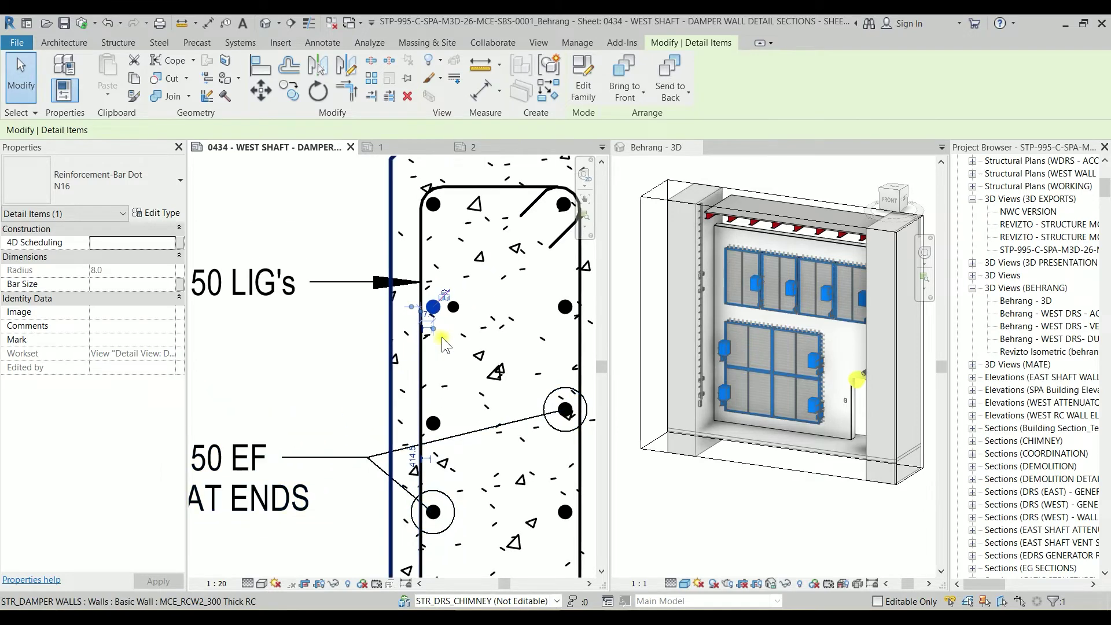
pyautogui.press('Escape')
# Change the new dot's type to N16 and reselect it
pyautogui.click(455, 309)
pyautogui.scroll(2, 455, 308)
pyautogui.scroll(1, 454, 309)
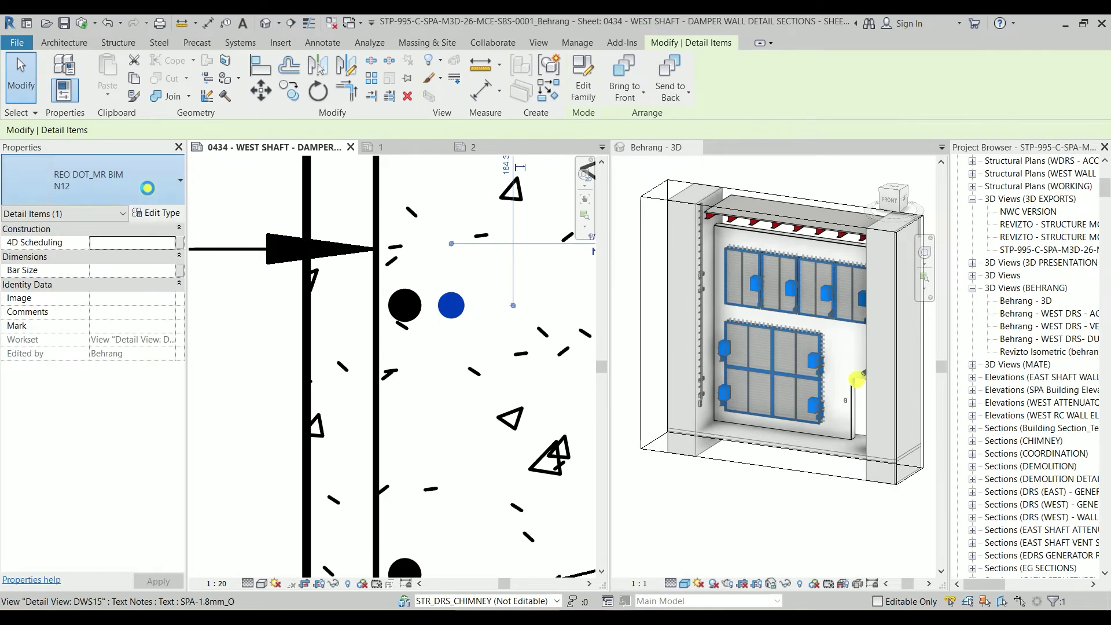
pyautogui.click(147, 189)
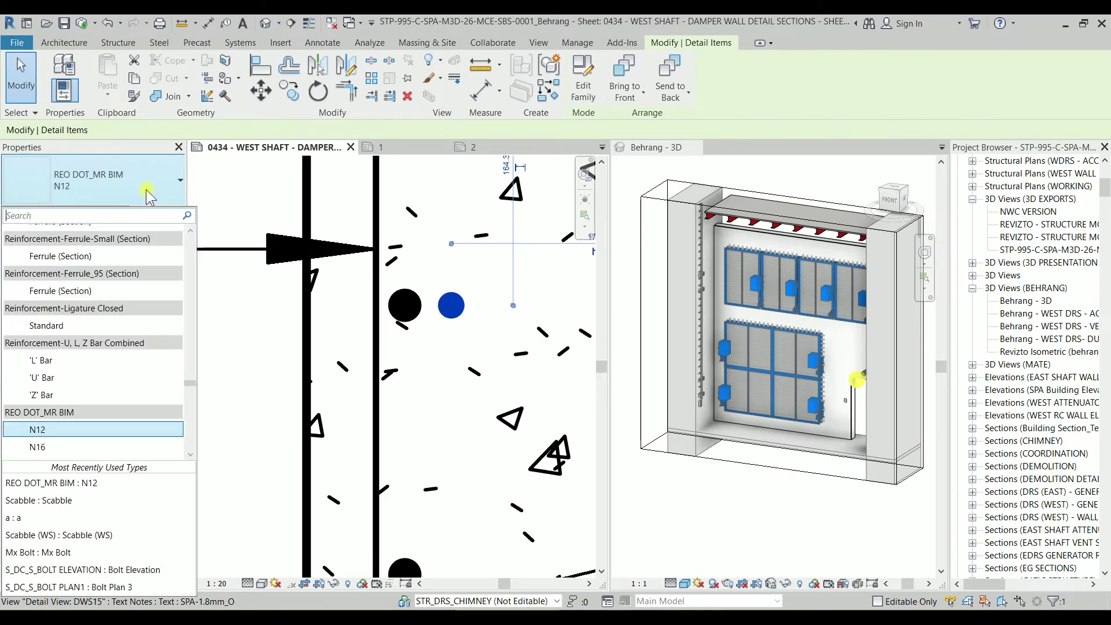
pyautogui.scroll(-2, 89, 425)
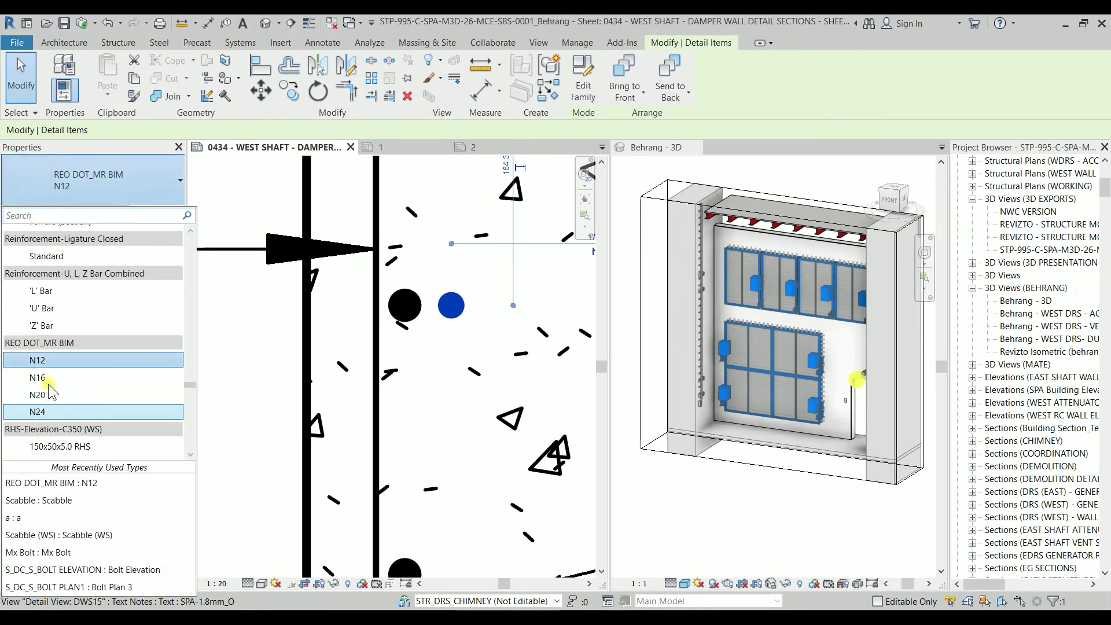
pyautogui.click(48, 377)
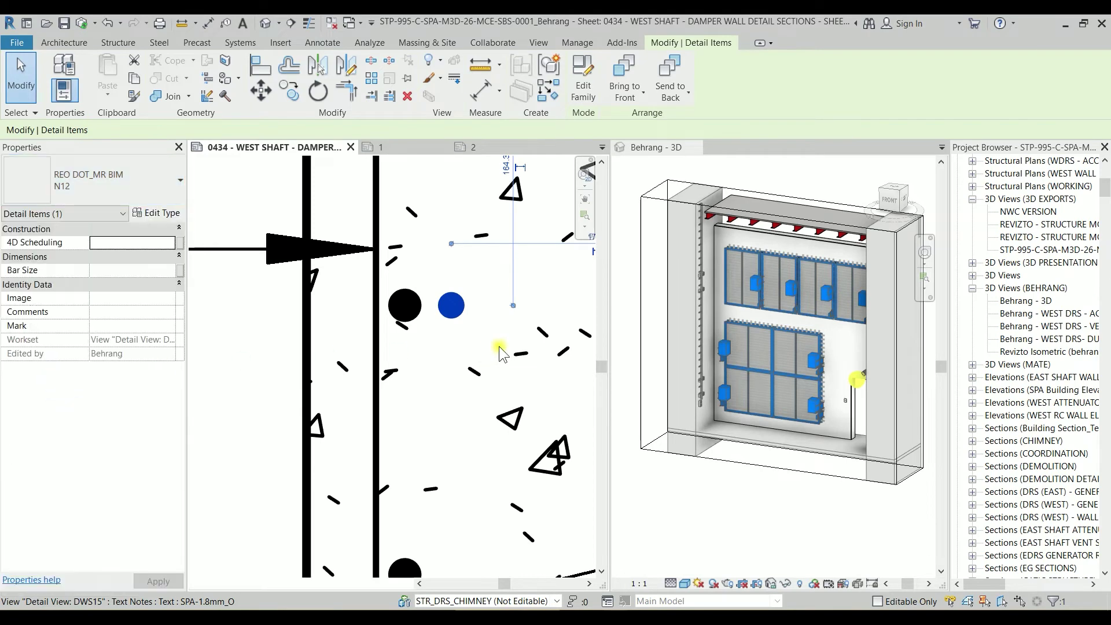
pyautogui.click(419, 366)
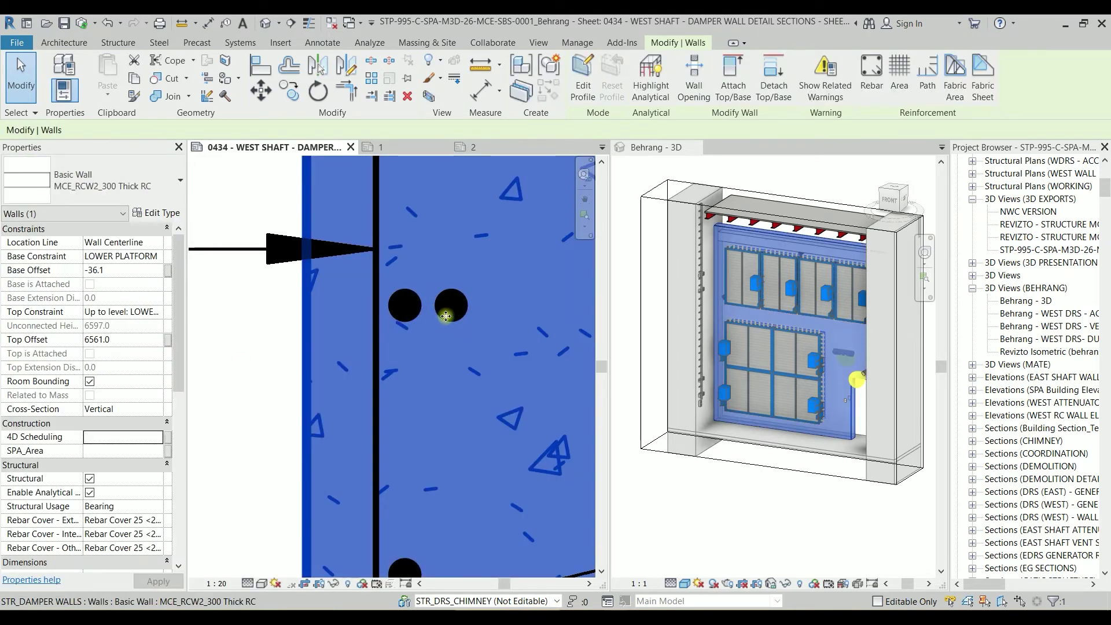
pyautogui.press('Escape')
pyautogui.scroll(3, 462, 317)
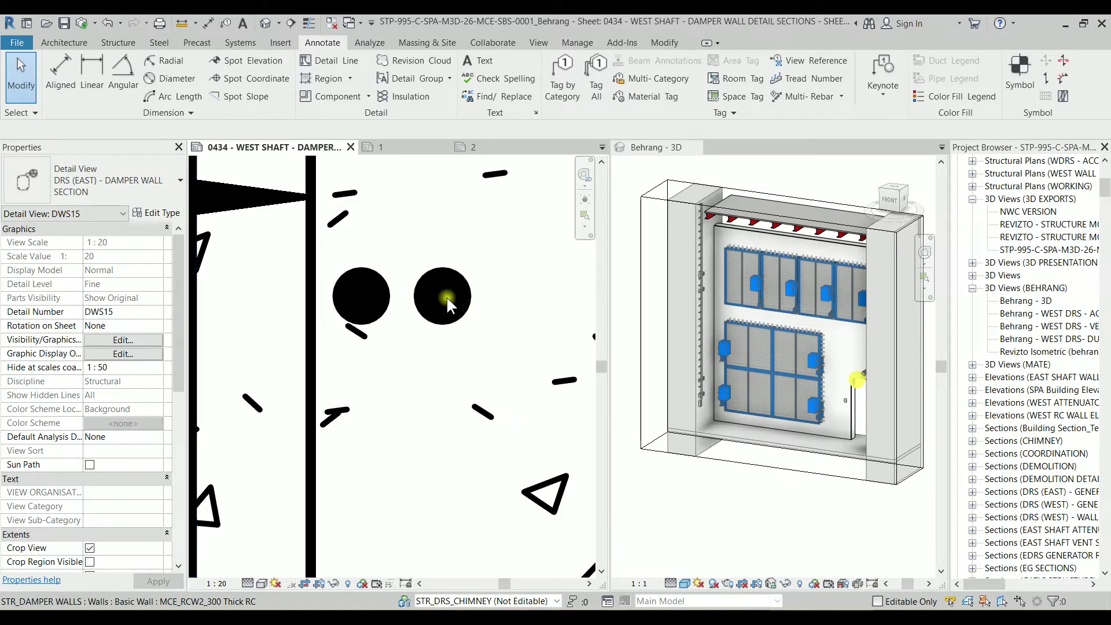
pyautogui.click(457, 313)
pyautogui.click(582, 81)
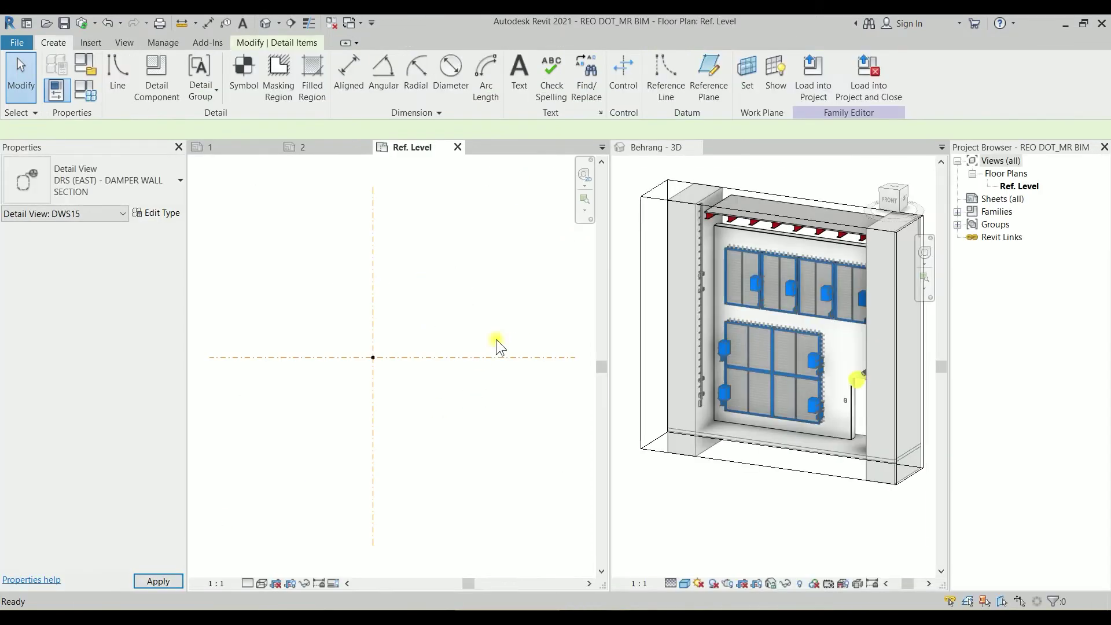
pyautogui.scroll(5, 371, 370)
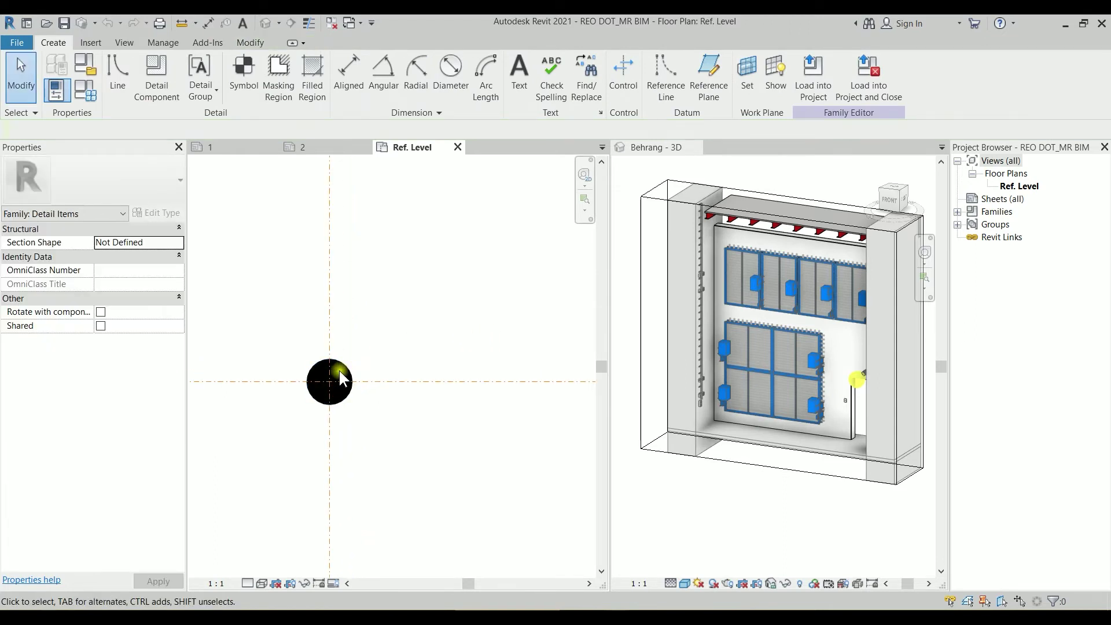
pyautogui.click(345, 366)
pyautogui.click(506, 75)
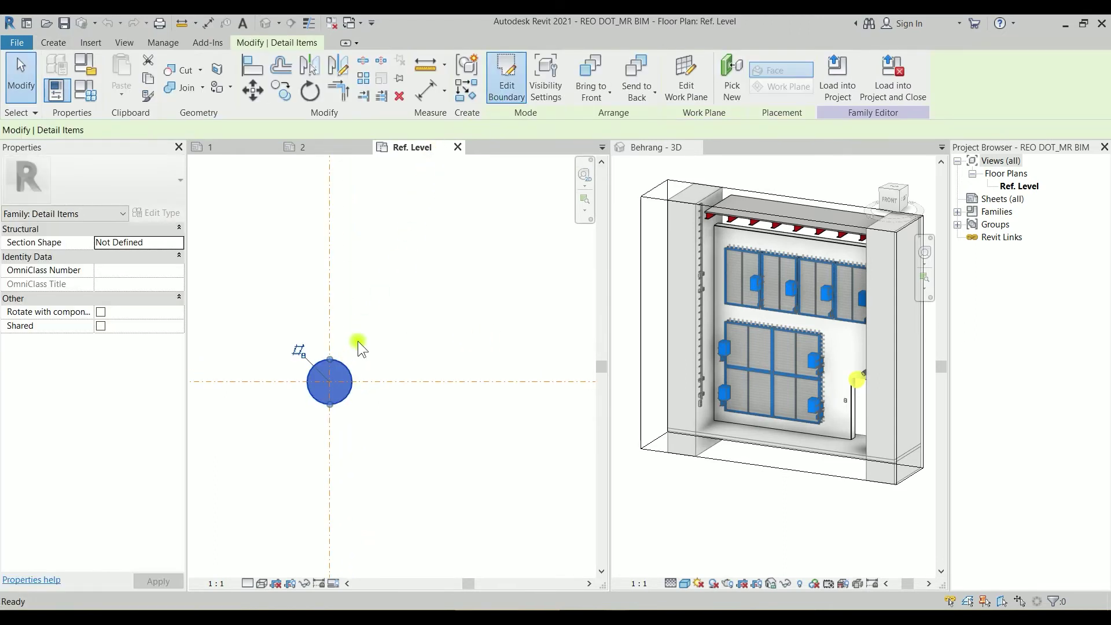
pyautogui.click(355, 383)
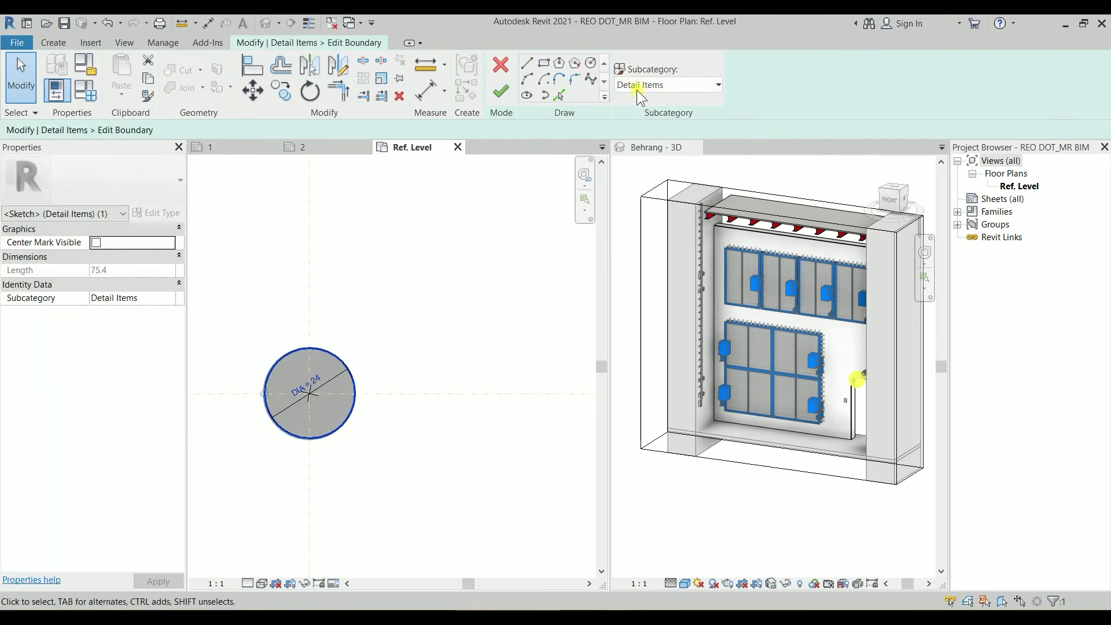
pyautogui.click(501, 93)
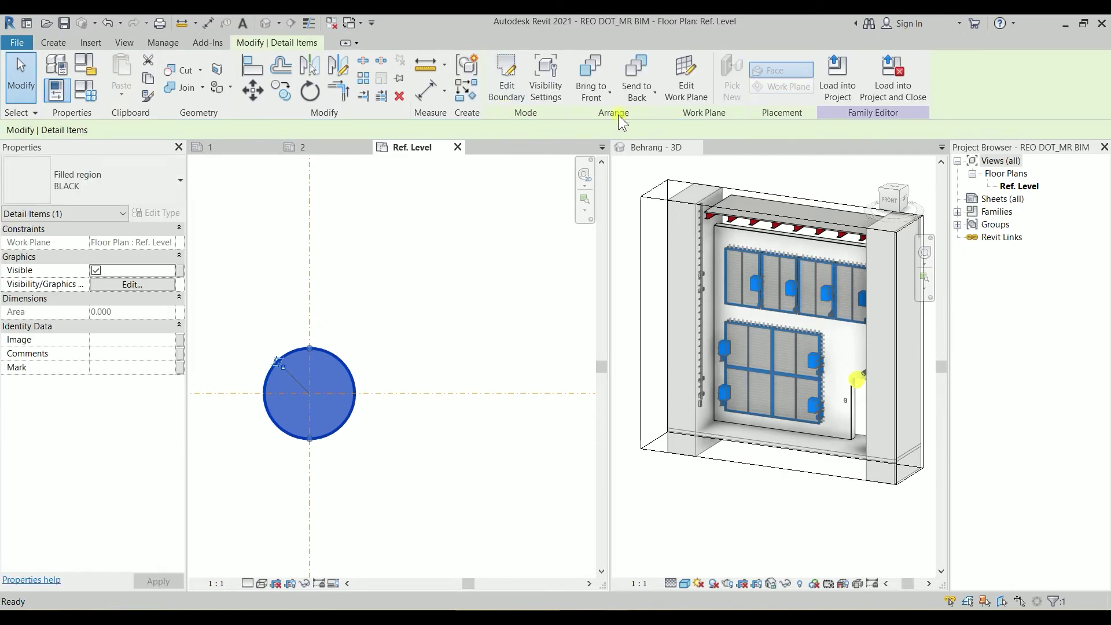
pyautogui.click(499, 259)
pyautogui.scroll(-1, 438, 280)
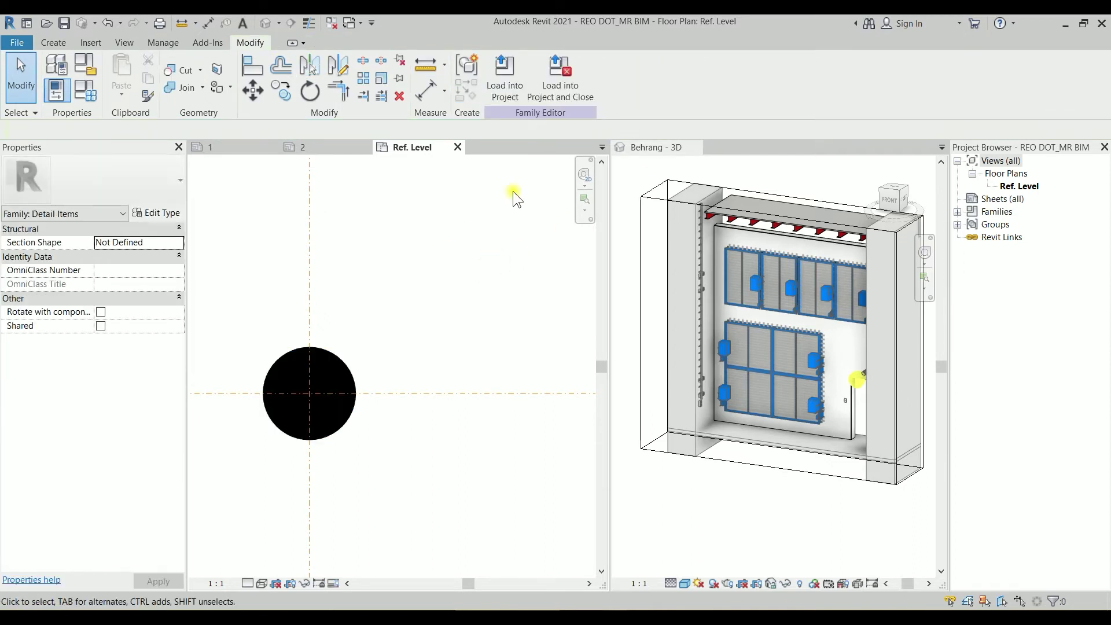
pyautogui.click(457, 148)
pyautogui.click(589, 327)
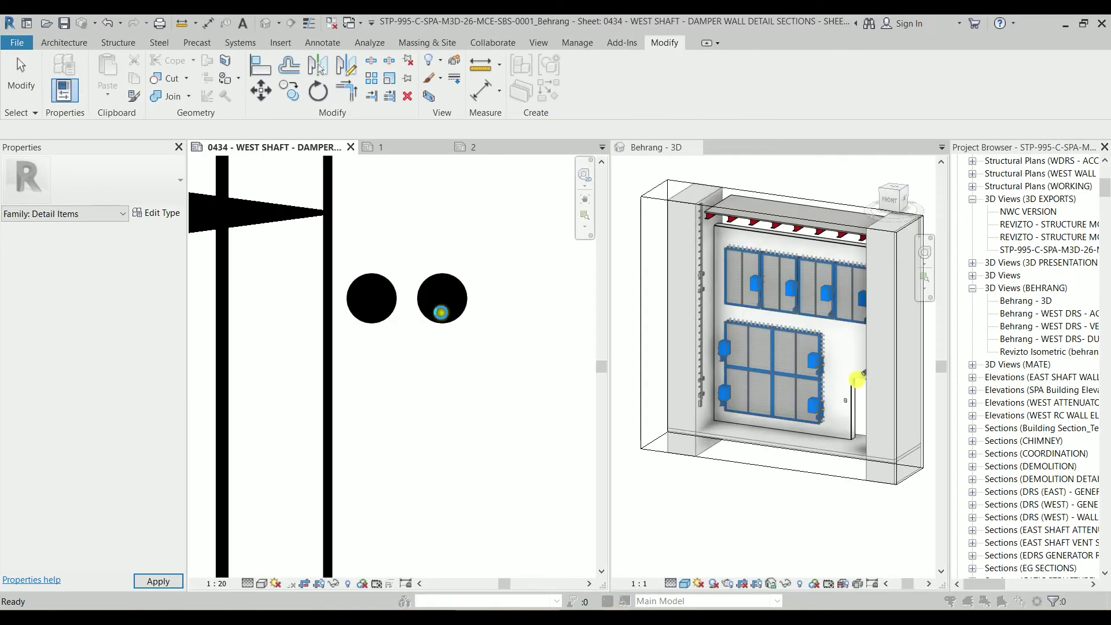
# Move the new REO DOT dot left, outside the wall's left face
pyautogui.click(650, 375)
pyautogui.scroll(-1, 421, 321)
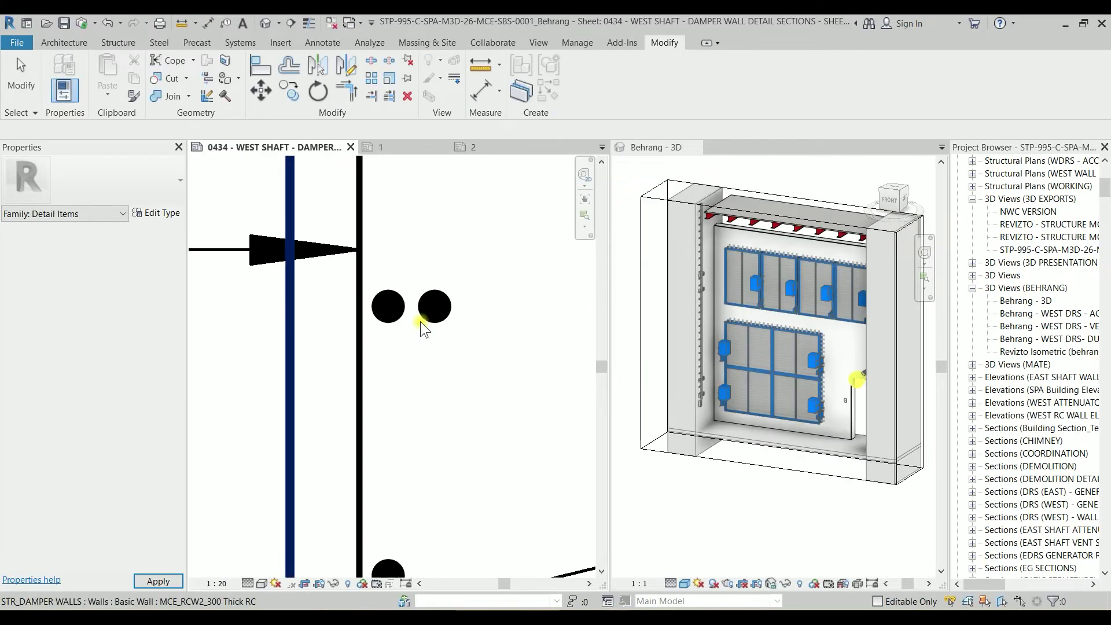
pyautogui.click(421, 320)
pyautogui.scroll(-2, 433, 311)
pyautogui.click(431, 317)
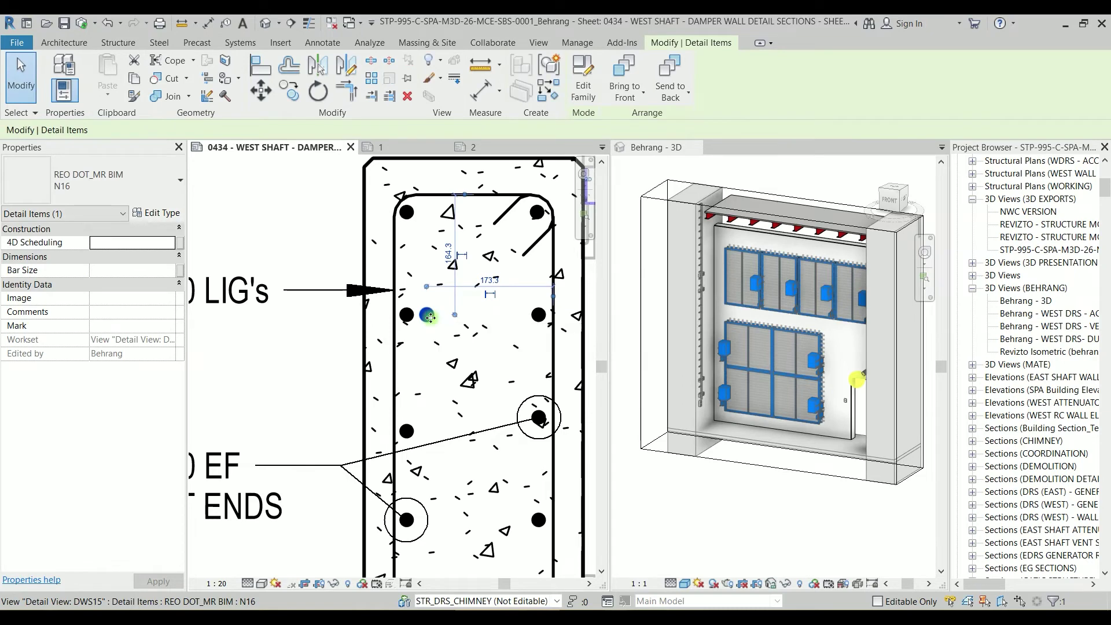
pyautogui.moveTo(431, 318); pyautogui.dragTo(310, 351)
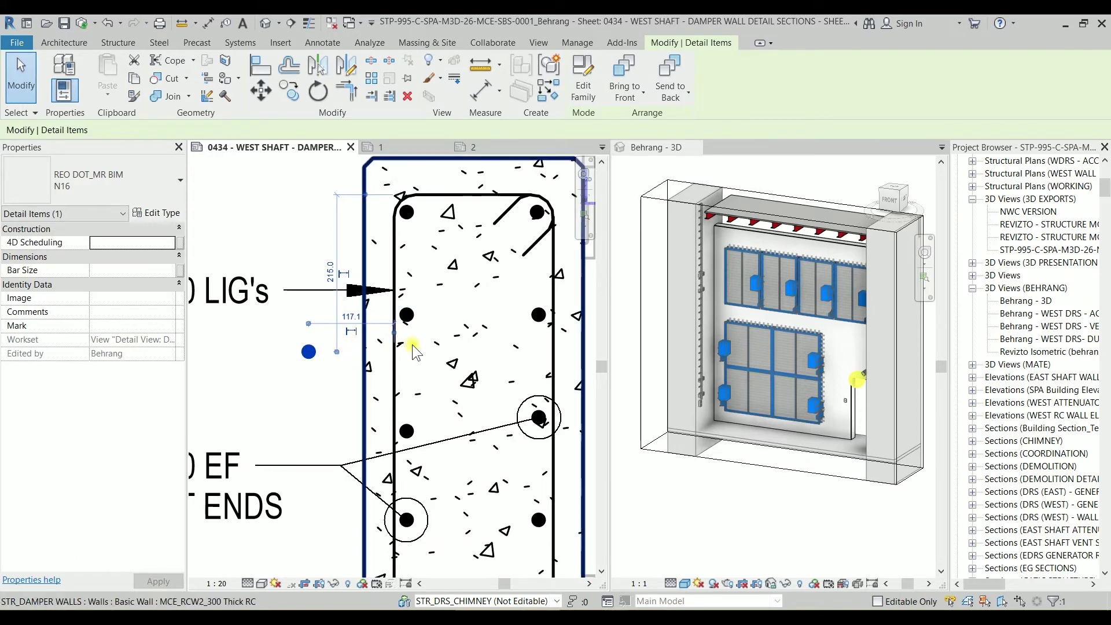
pyautogui.scroll(-3, 408, 265)
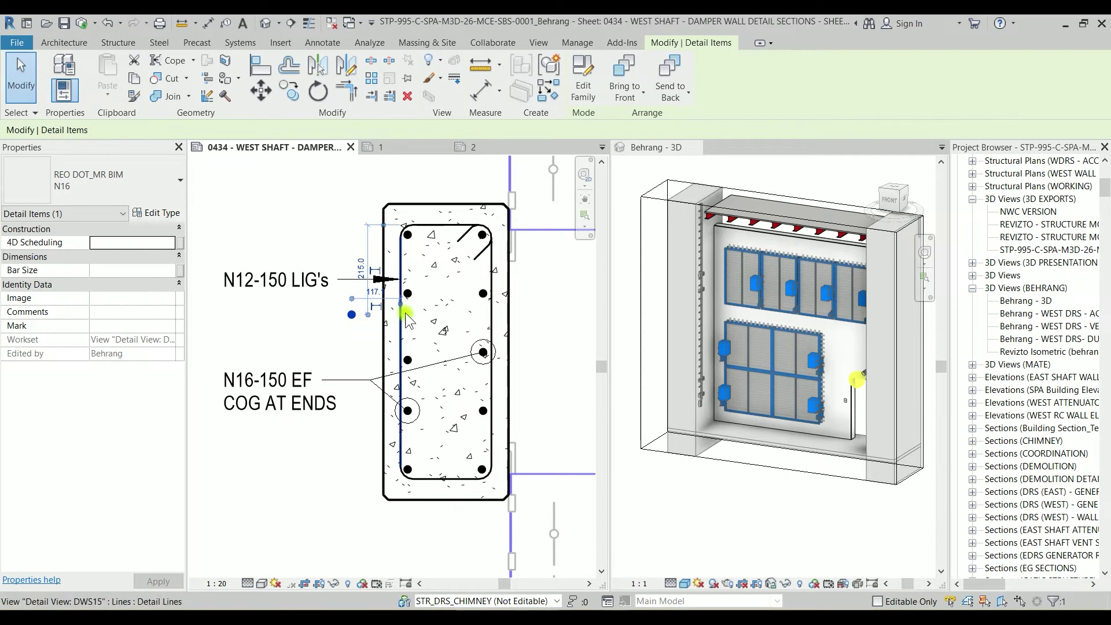
# Select an existing N16 rebar dot in DWS15 and zoom in around it
pyautogui.click(357, 344)
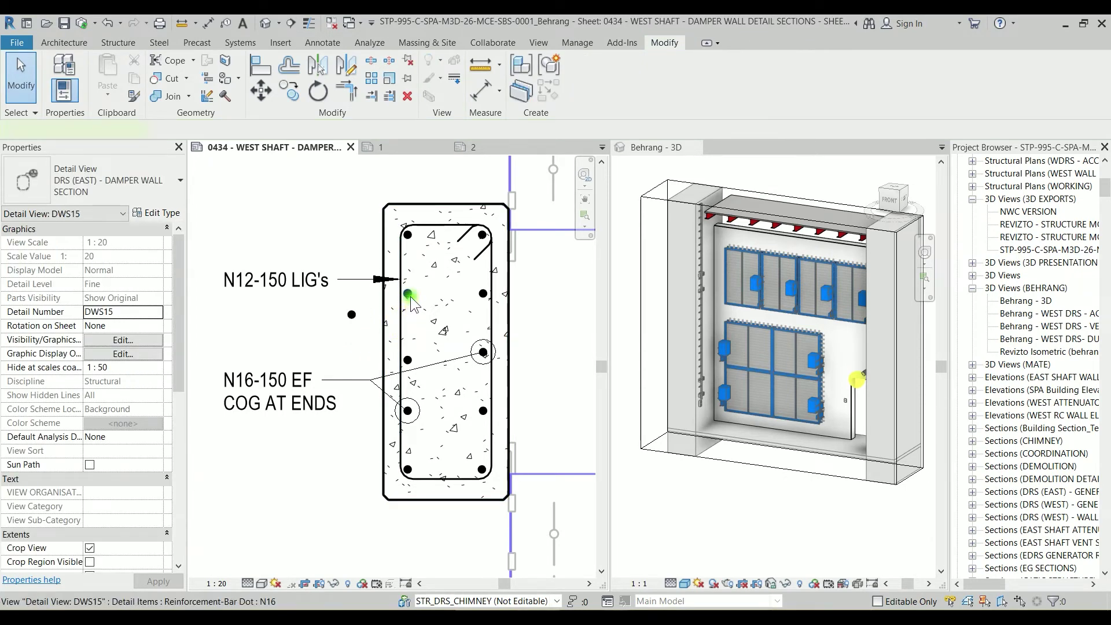
pyautogui.click(411, 299)
pyautogui.scroll(4, 409, 297)
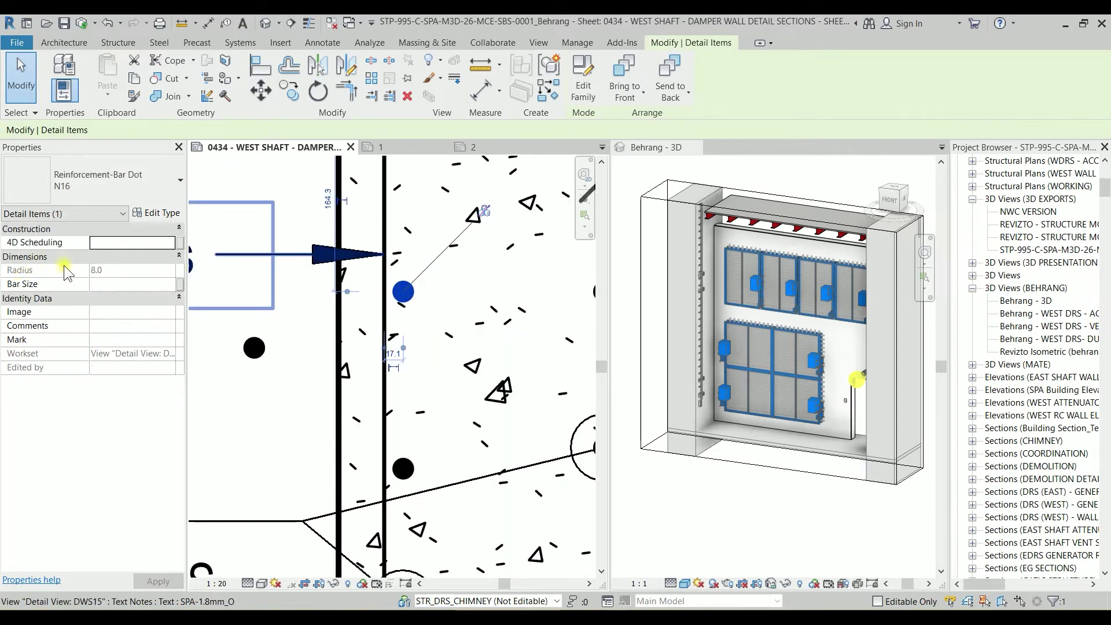
pyautogui.click(161, 215)
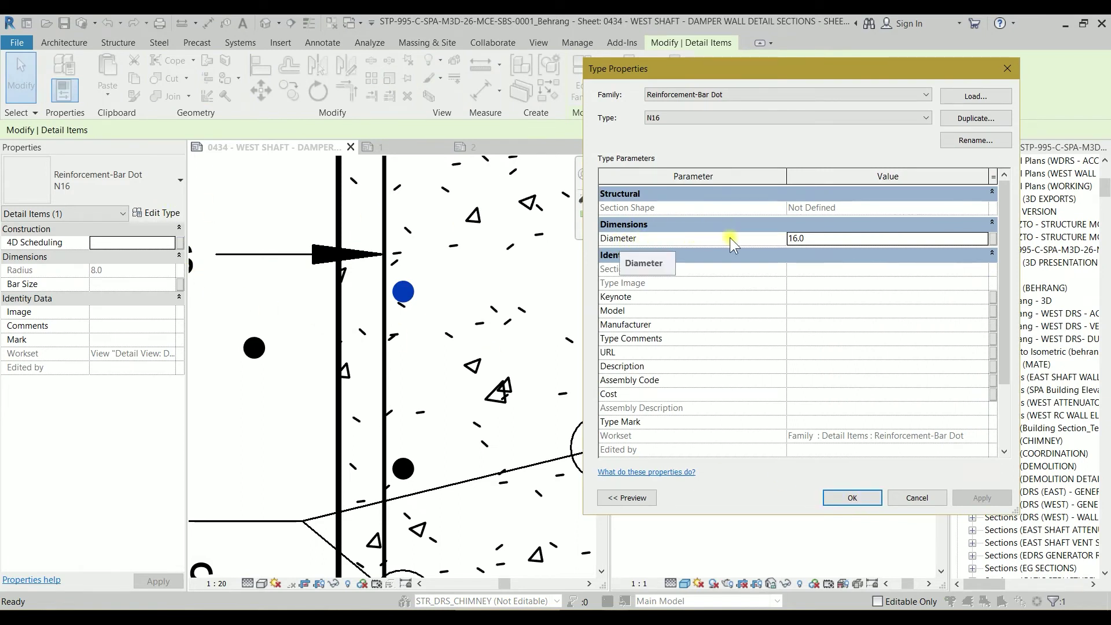
pyautogui.scroll(-3, 837, 294)
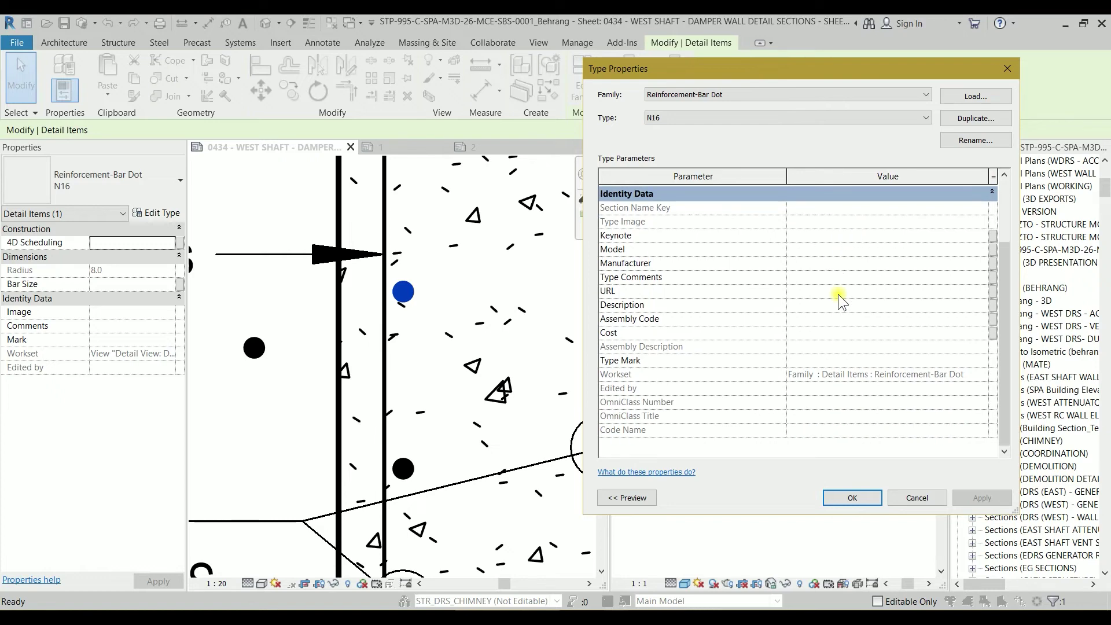
pyautogui.scroll(3, 838, 294)
pyautogui.click(809, 238)
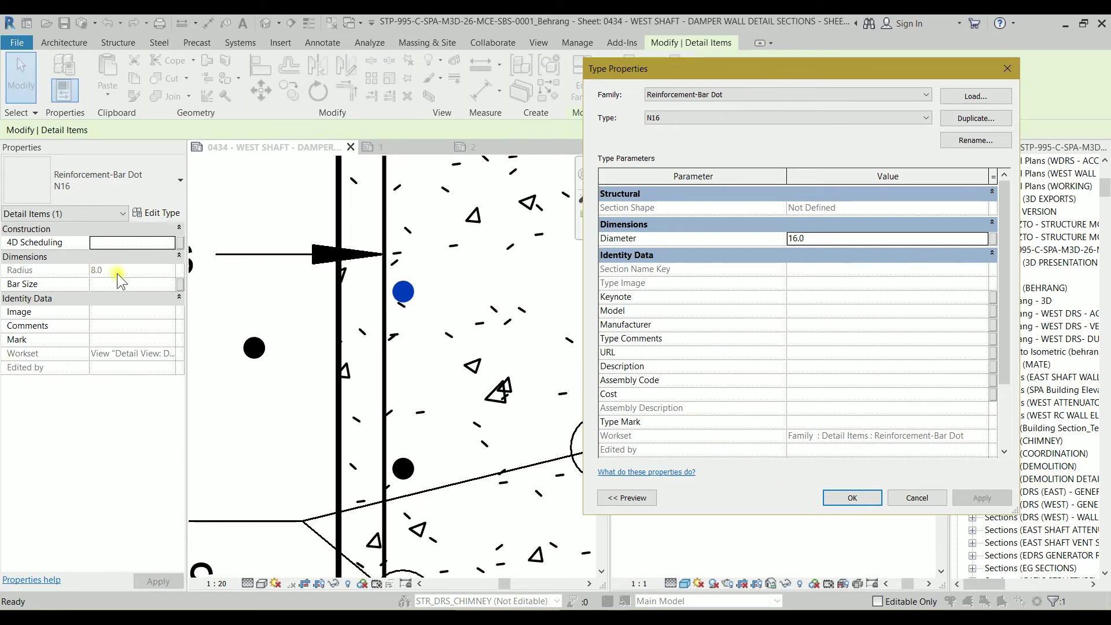
pyautogui.click(853, 495)
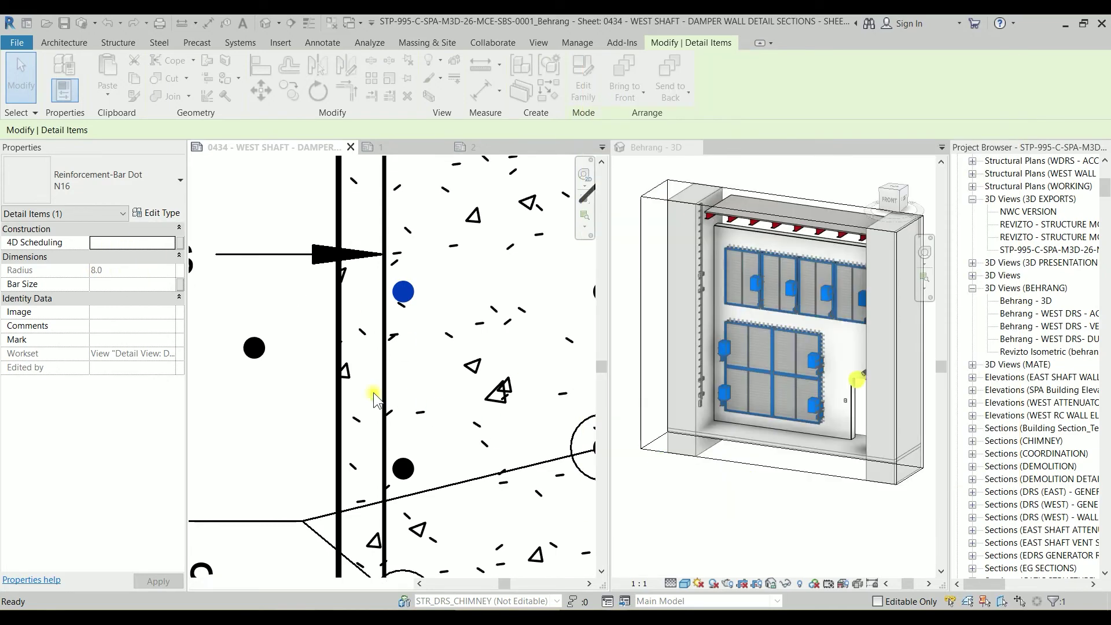
pyautogui.click(261, 352)
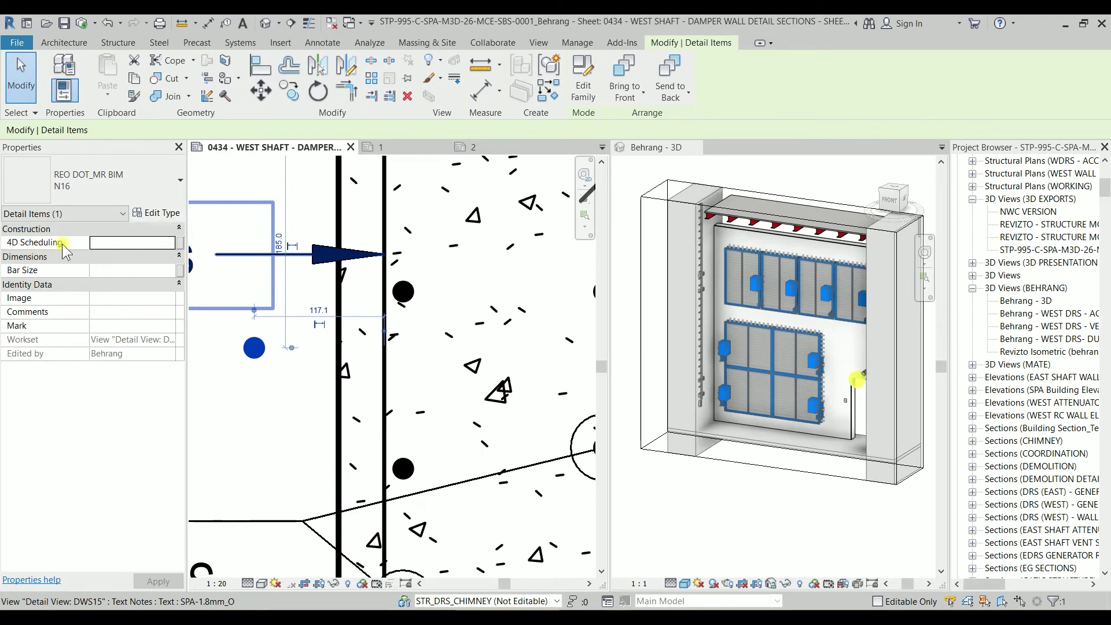
pyautogui.click(158, 213)
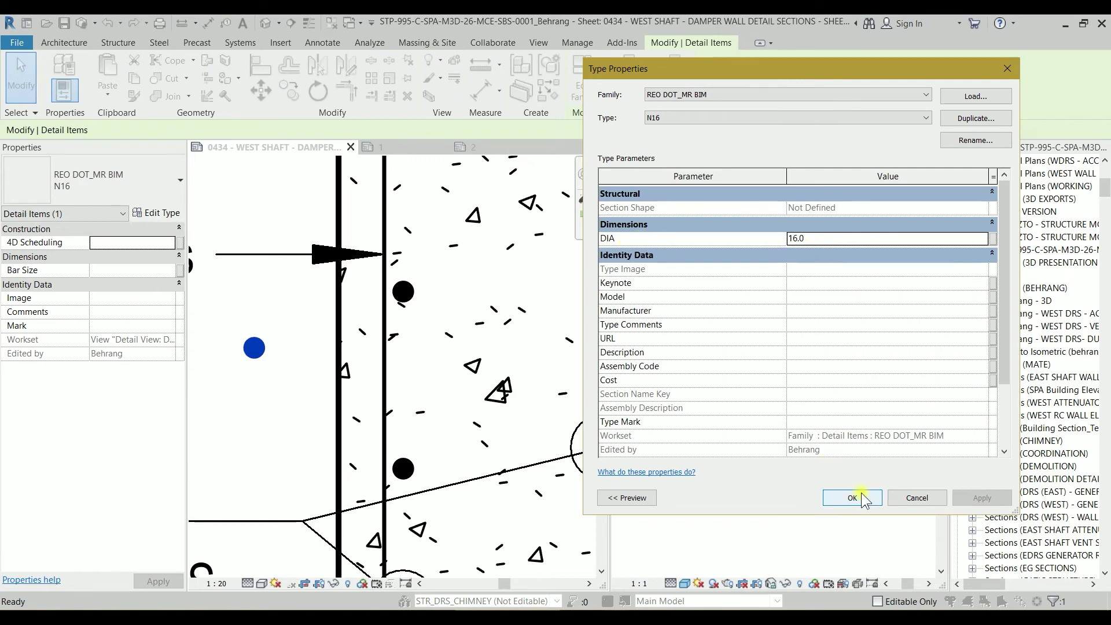
pyautogui.click(861, 493)
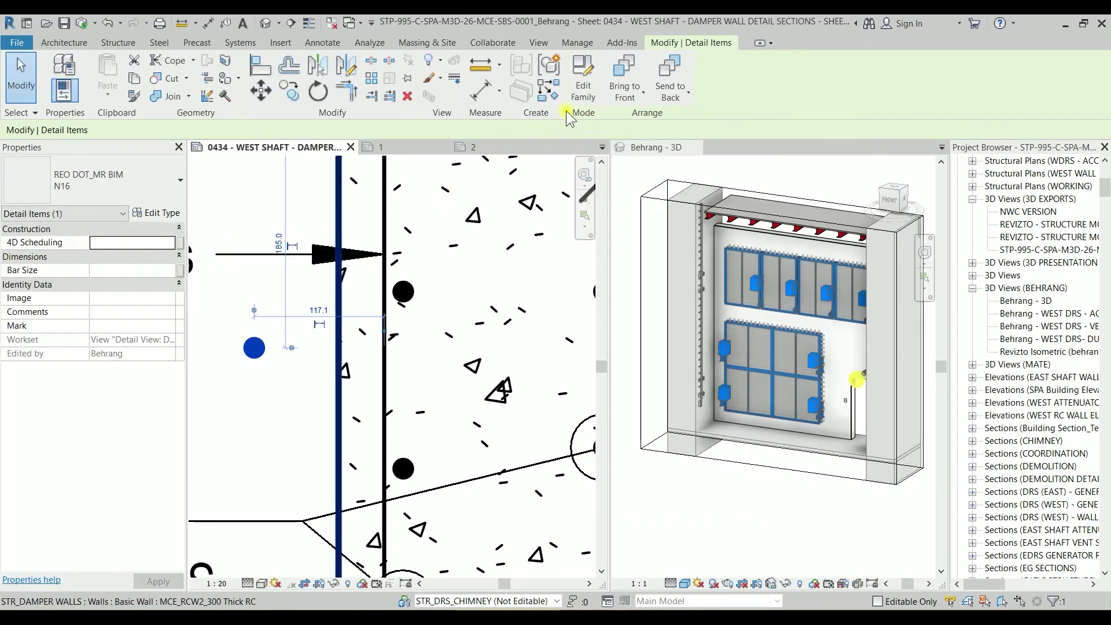
# Open REO DOT_MR BIM for editing and inspect the DIA parameter in Family Types
pyautogui.click(582, 81)
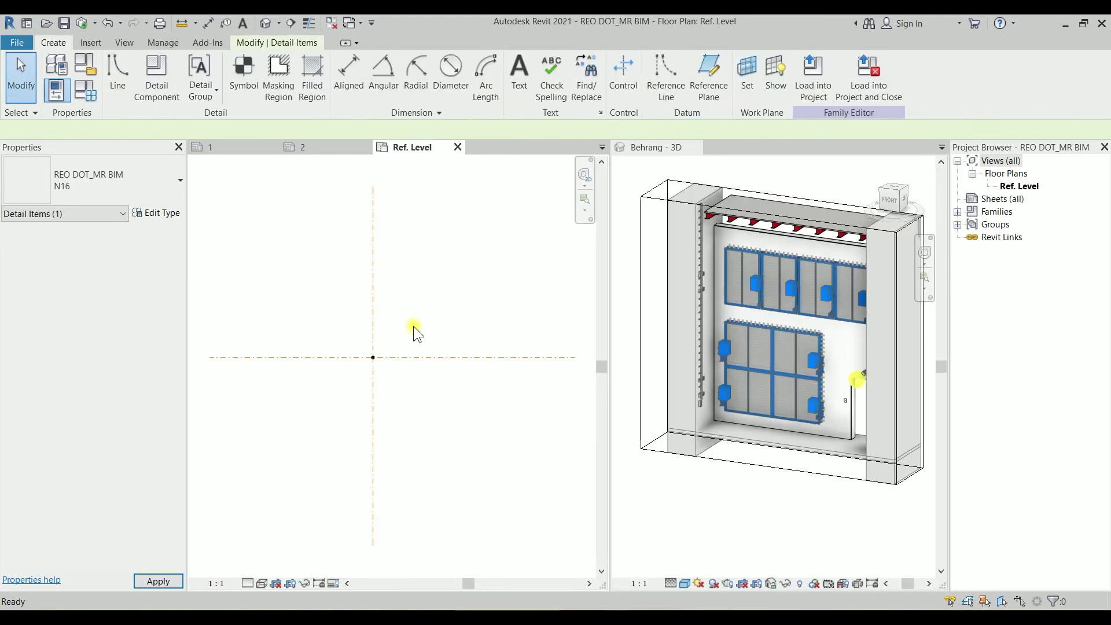
pyautogui.click(92, 96)
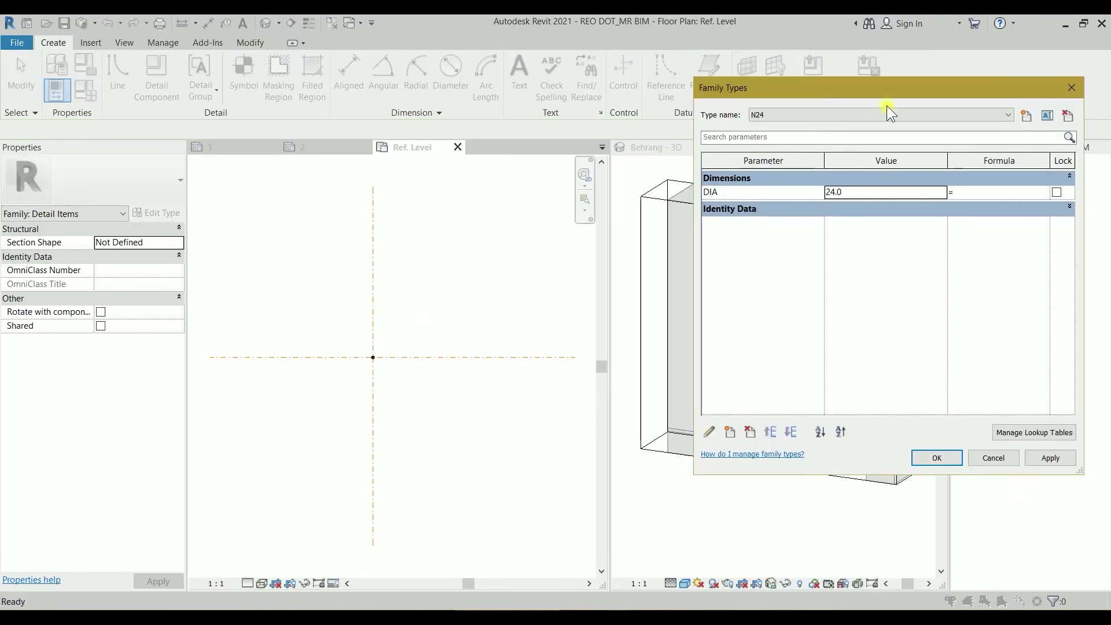
pyautogui.moveTo(886, 98); pyautogui.dragTo(596, 171)
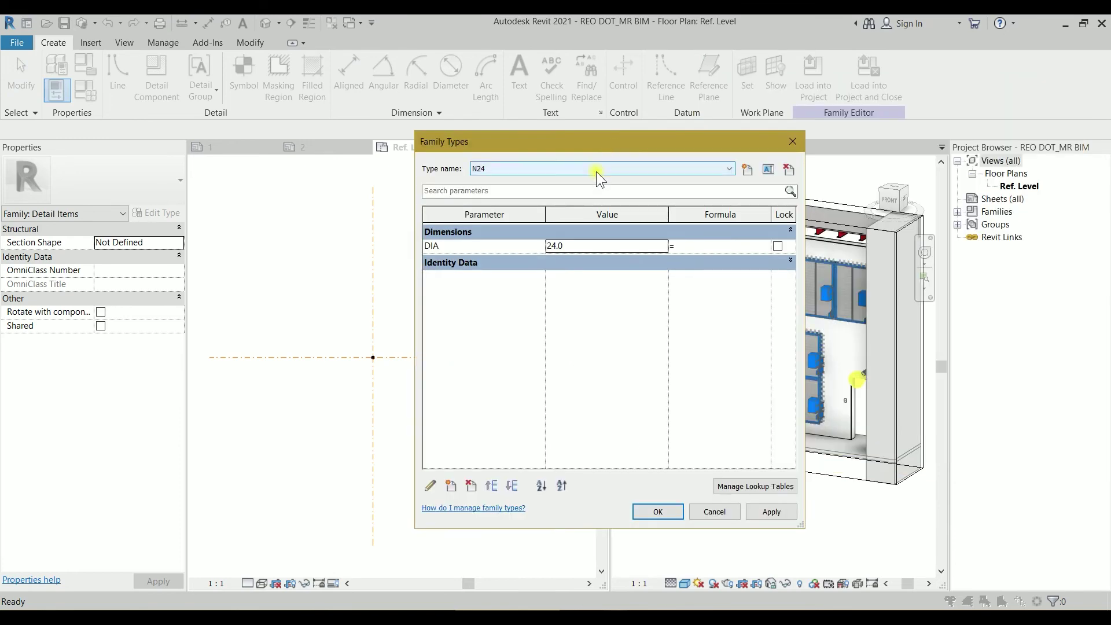
pyautogui.click(428, 487)
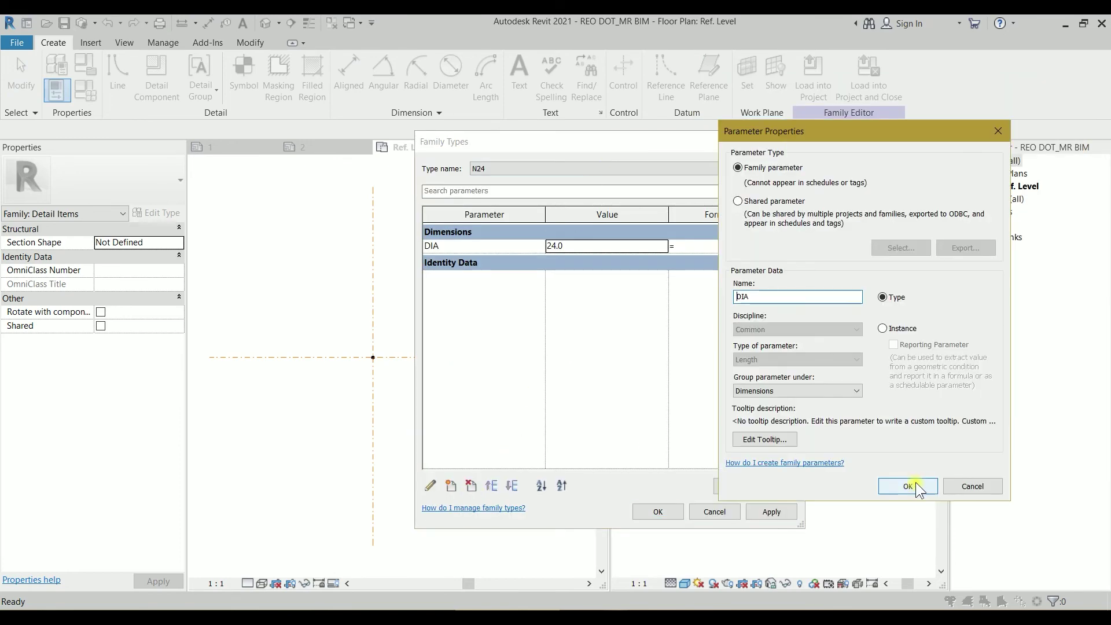
pyautogui.click(908, 486)
# Add an instance parameter named DIAMETER
pyautogui.click(453, 488)
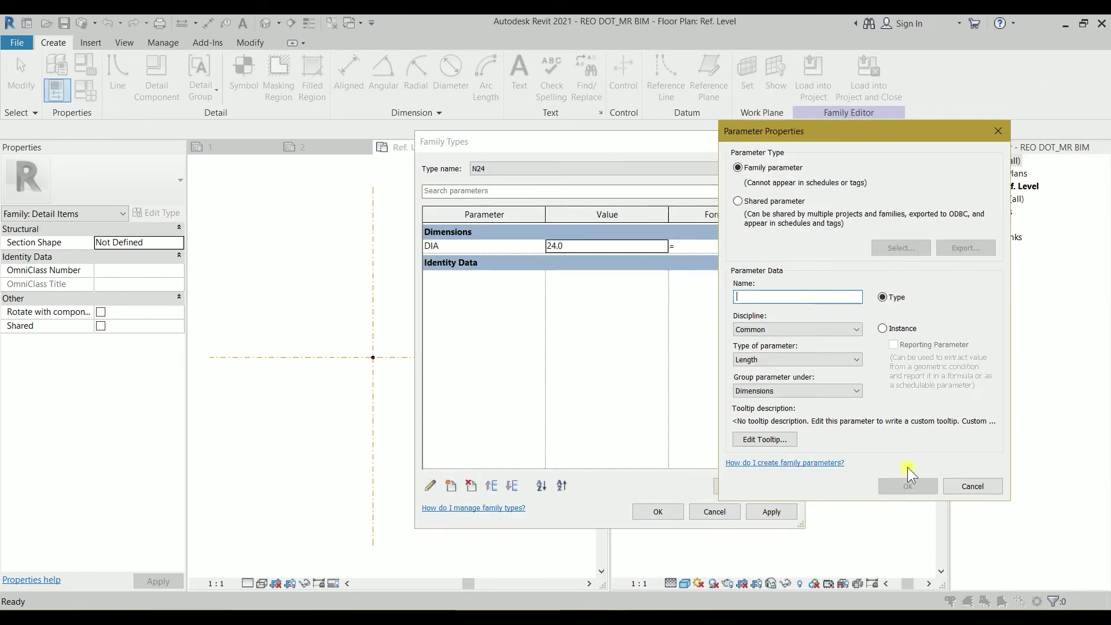
pyautogui.click(882, 329)
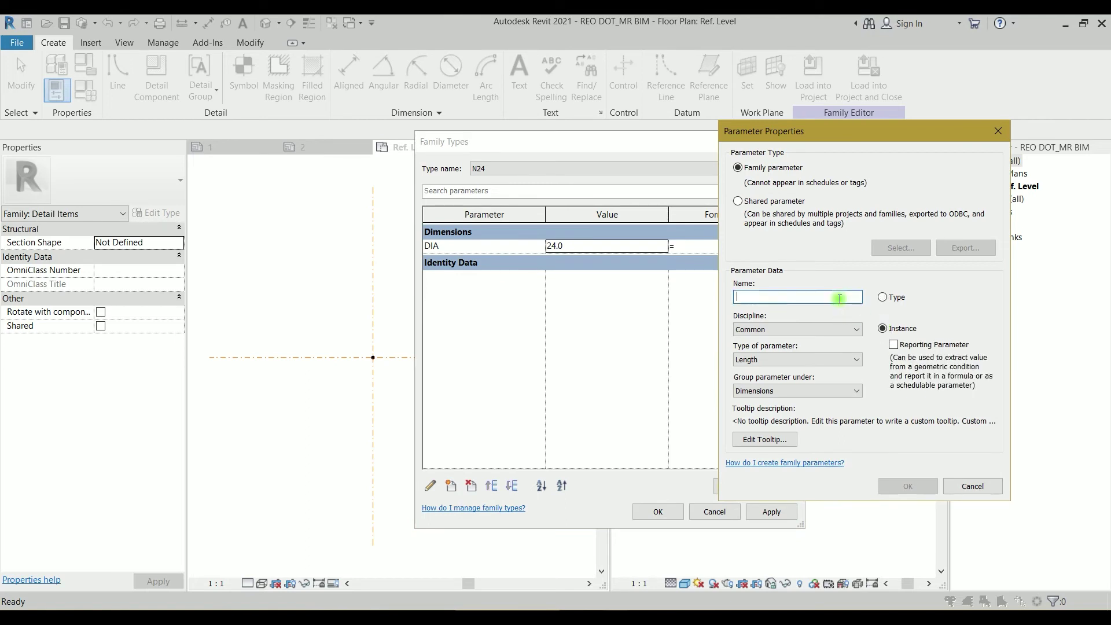
pyautogui.write('DIA')
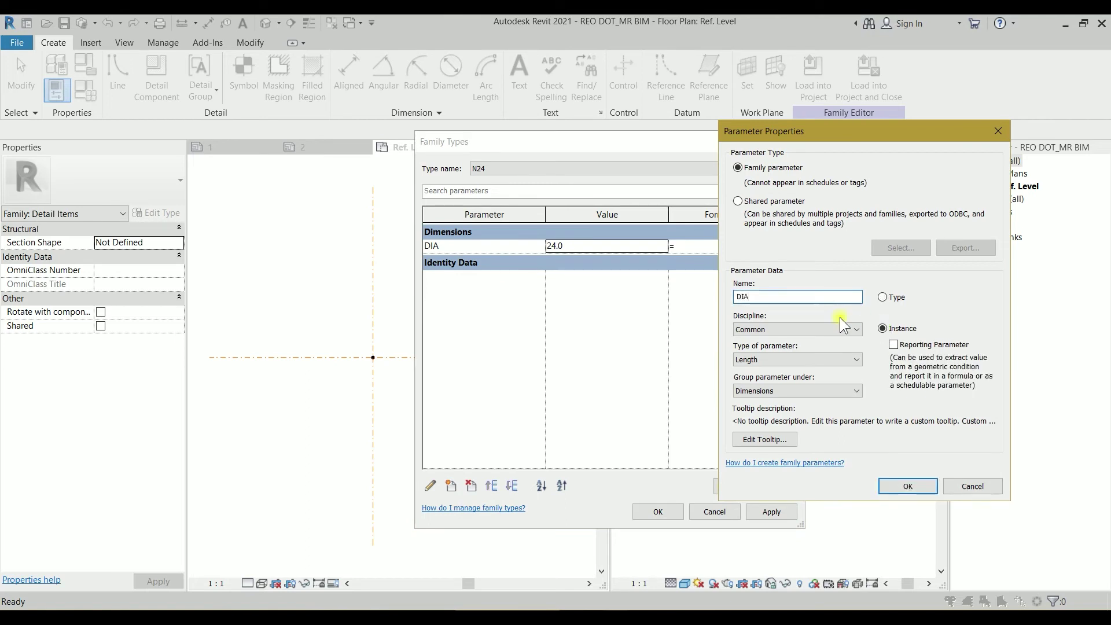
pyautogui.click(906, 483)
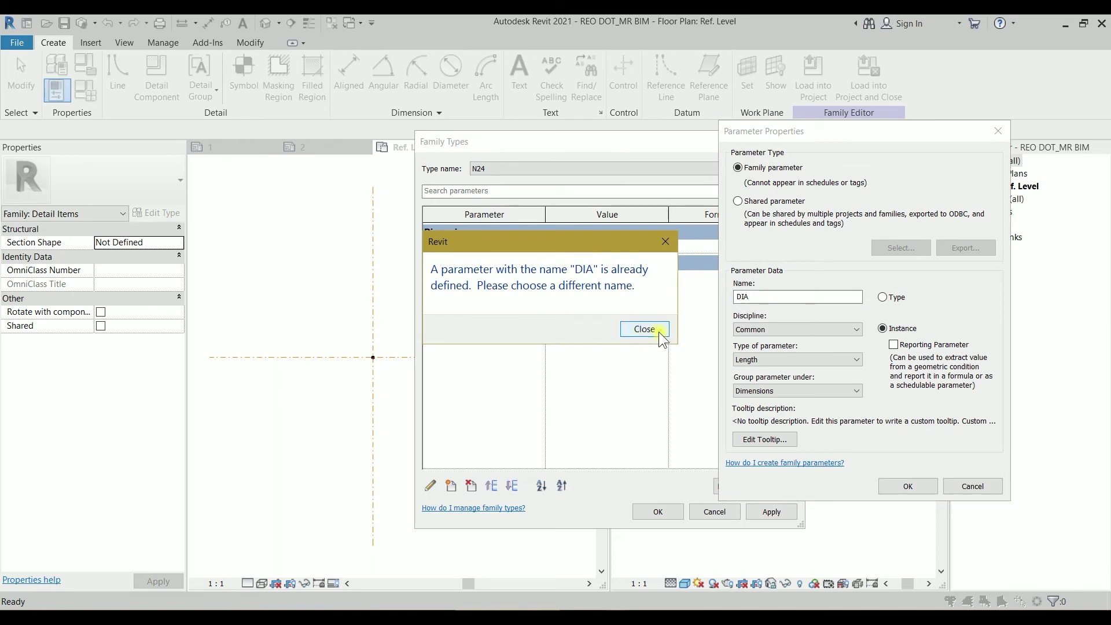
pyautogui.click(644, 329)
pyautogui.click(761, 297)
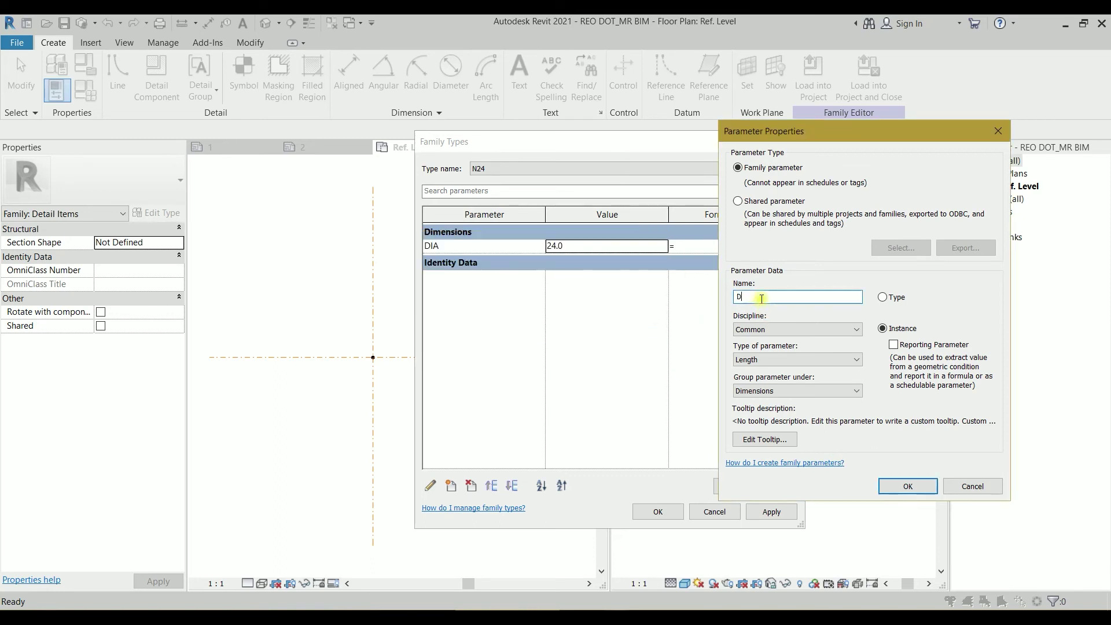
pyautogui.press('BackSpace')
pyautogui.write('DIAMETER')
pyautogui.click(907, 486)
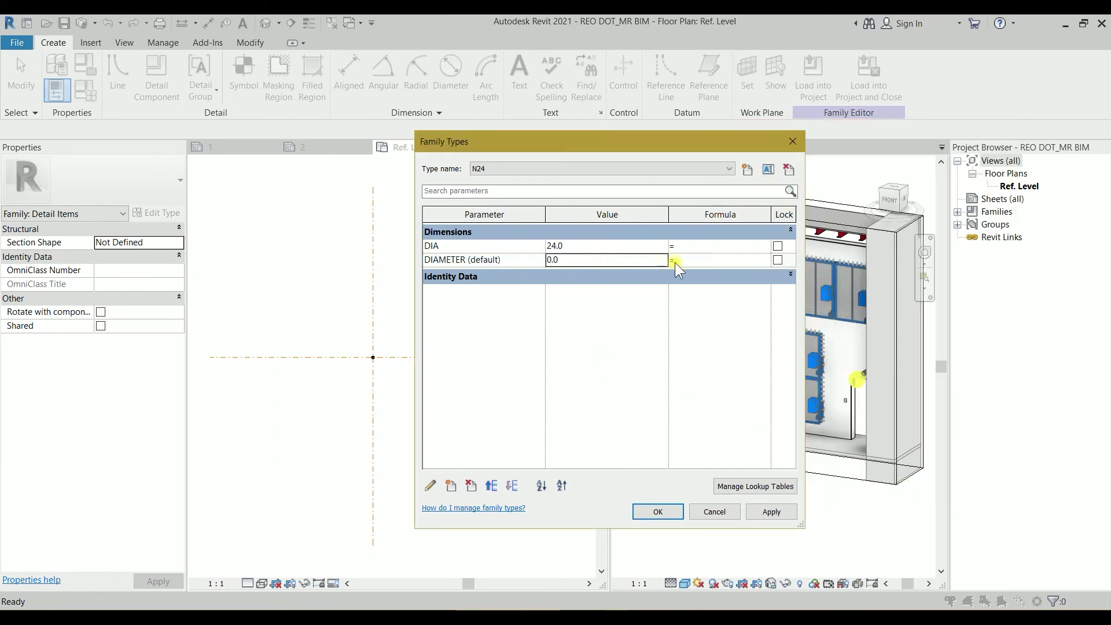
# Give DIAMETER the formula =DIA and lock both DIA and DIAMETER
pyautogui.click(713, 260)
pyautogui.click(779, 247)
pyautogui.click(494, 259)
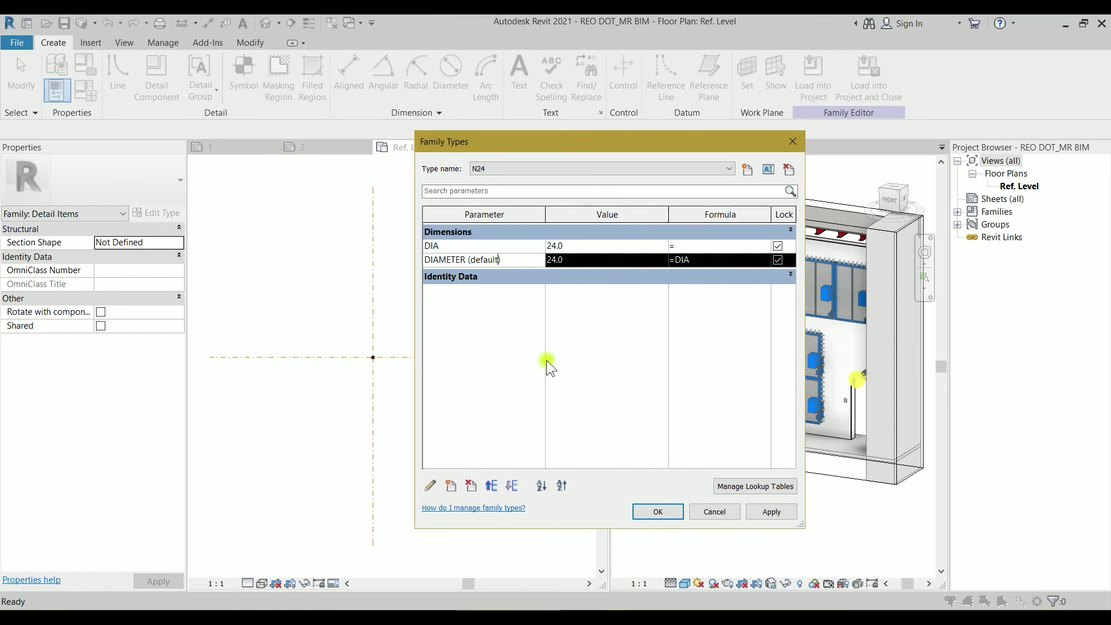
pyautogui.click(654, 507)
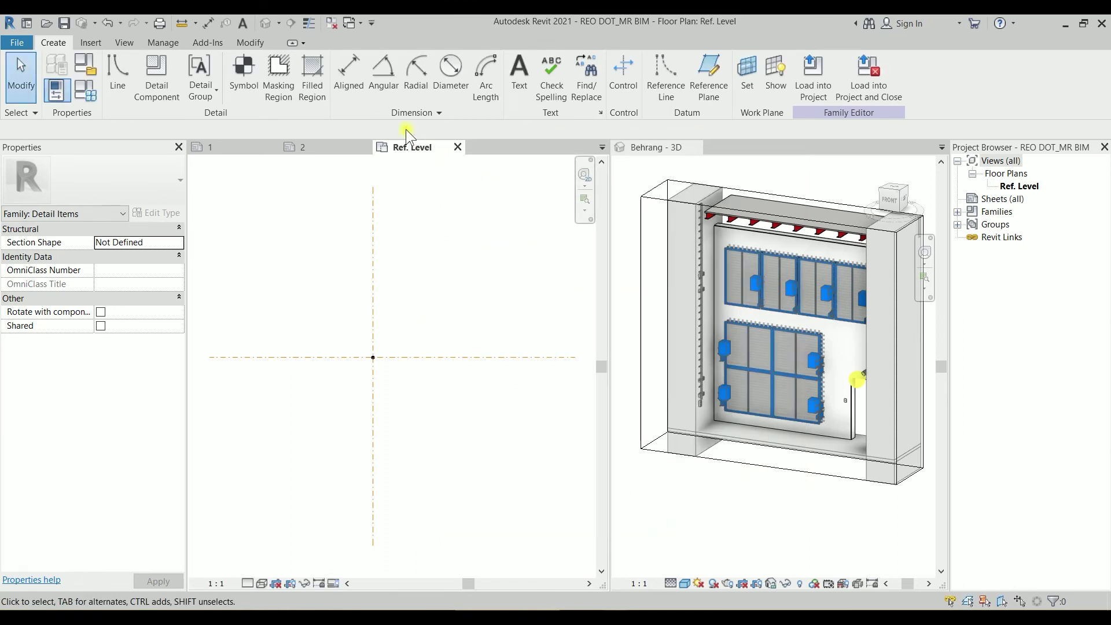
# Reload the edited family into the project, overwriting the existing version
pyautogui.click(868, 91)
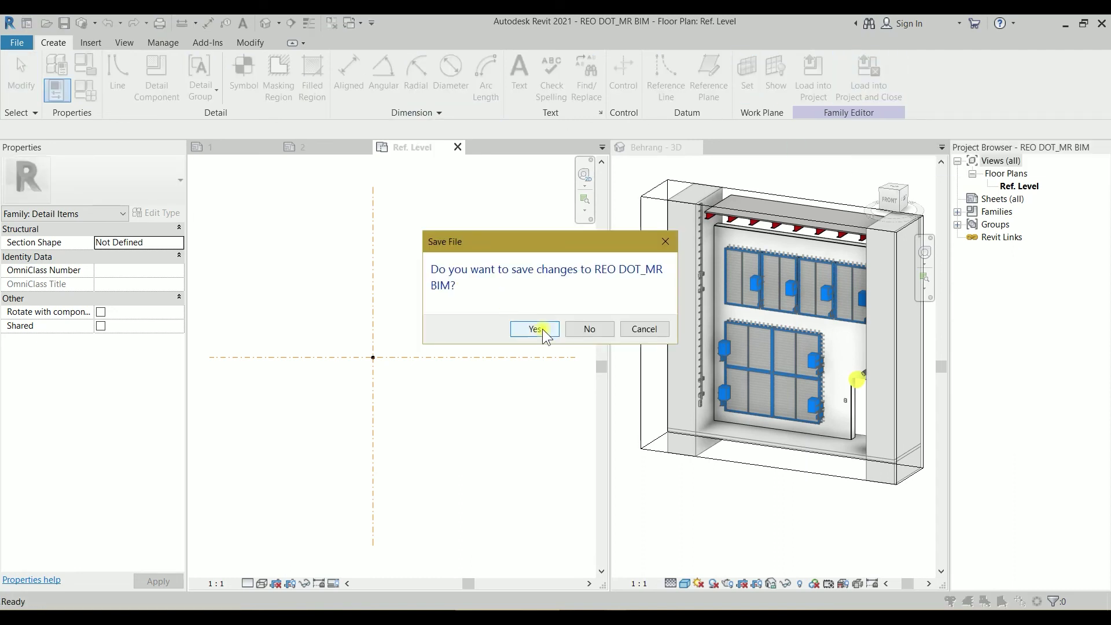
pyautogui.click(543, 328)
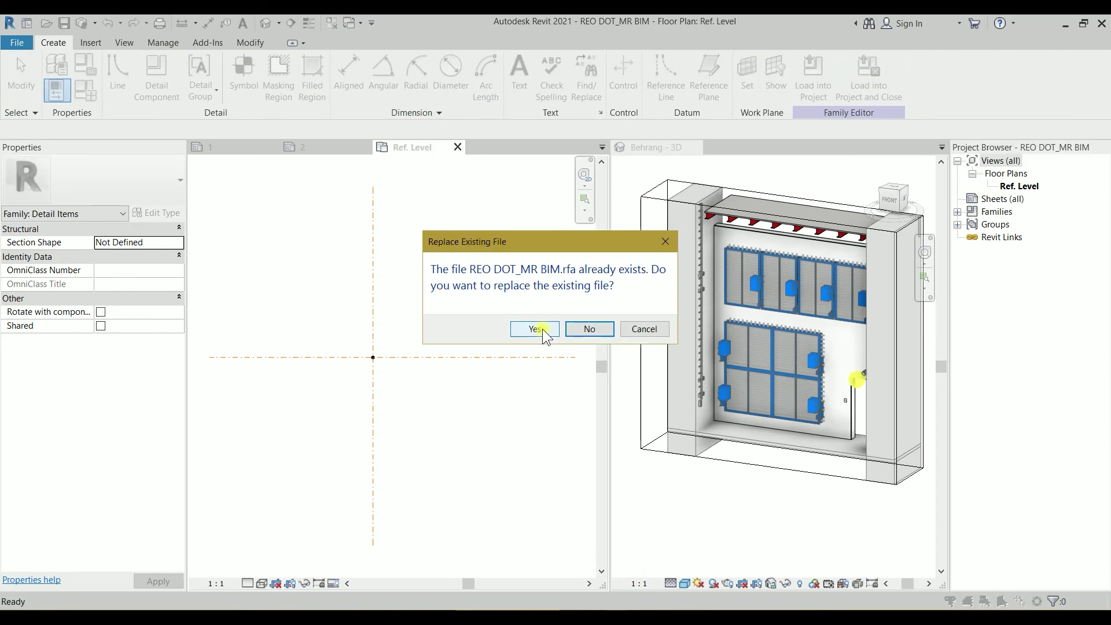
pyautogui.click(534, 328)
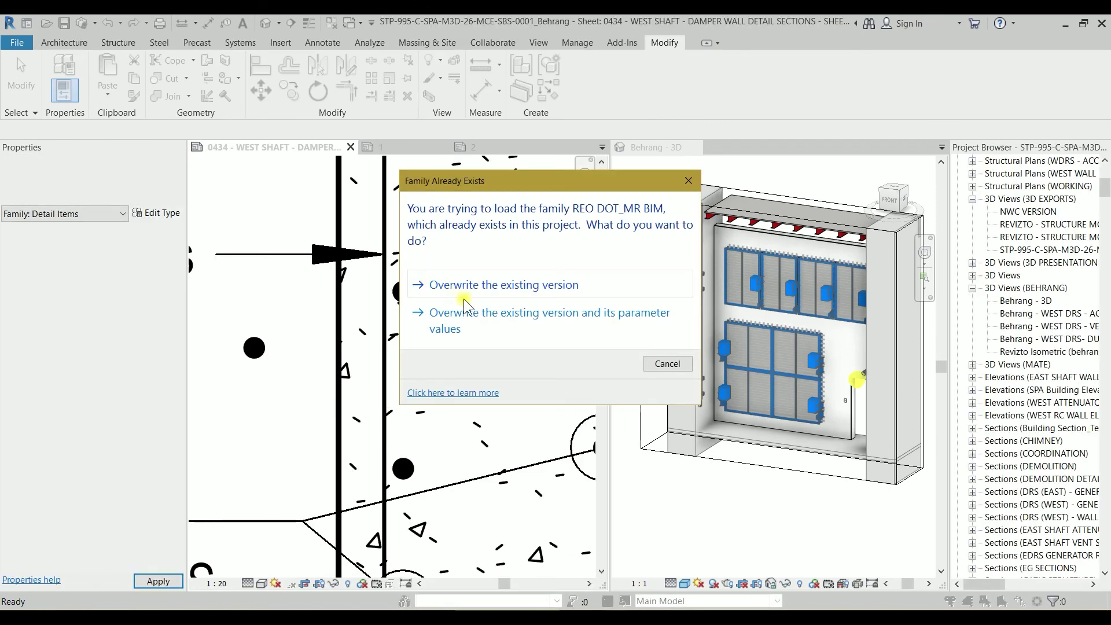
pyautogui.click(474, 284)
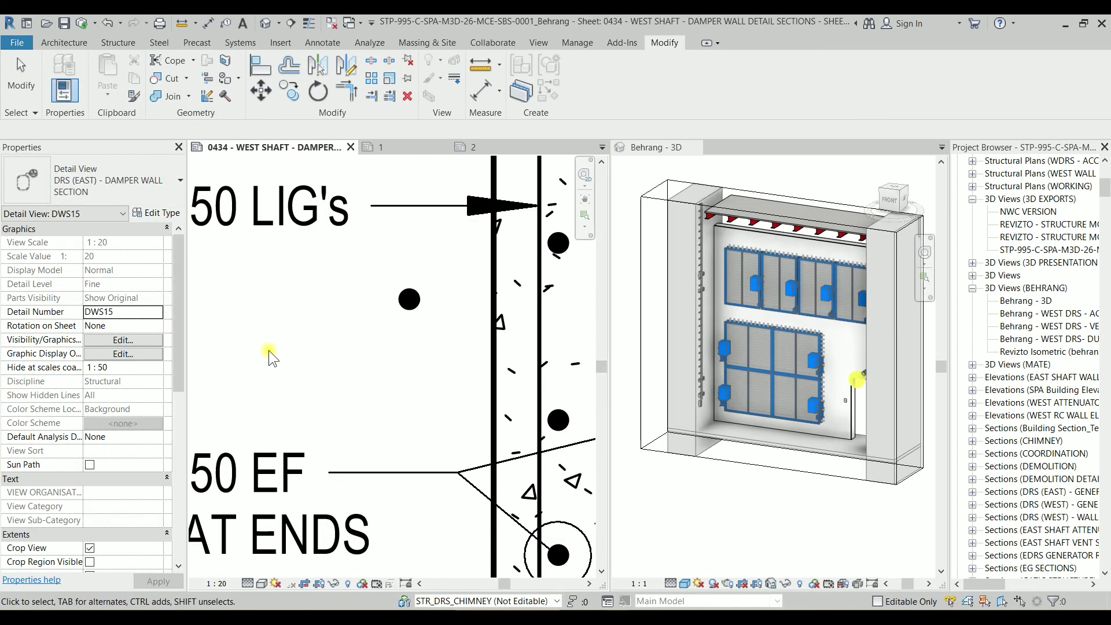
# Switch a REO DOT dot in section DWS15 to type N12
pyautogui.click(408, 302)
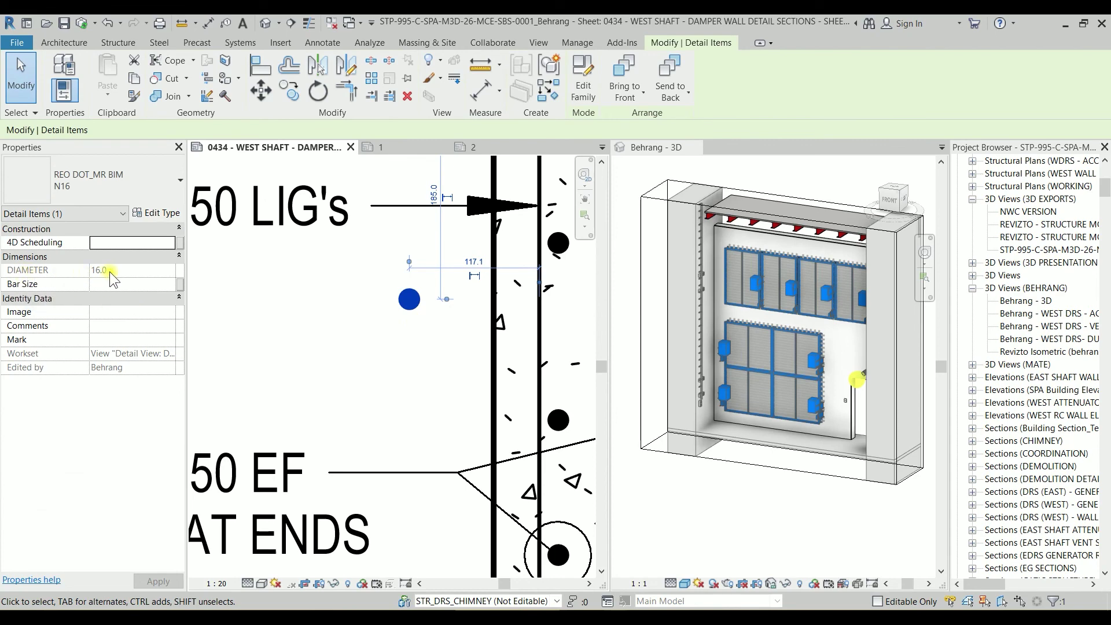
pyautogui.click(118, 186)
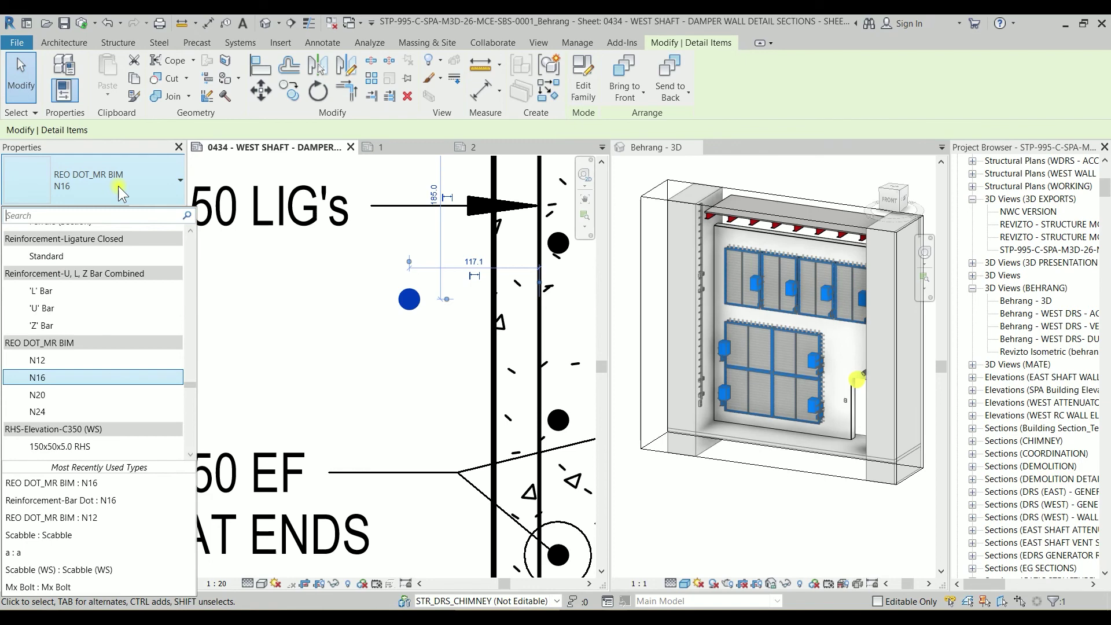
pyautogui.click(63, 361)
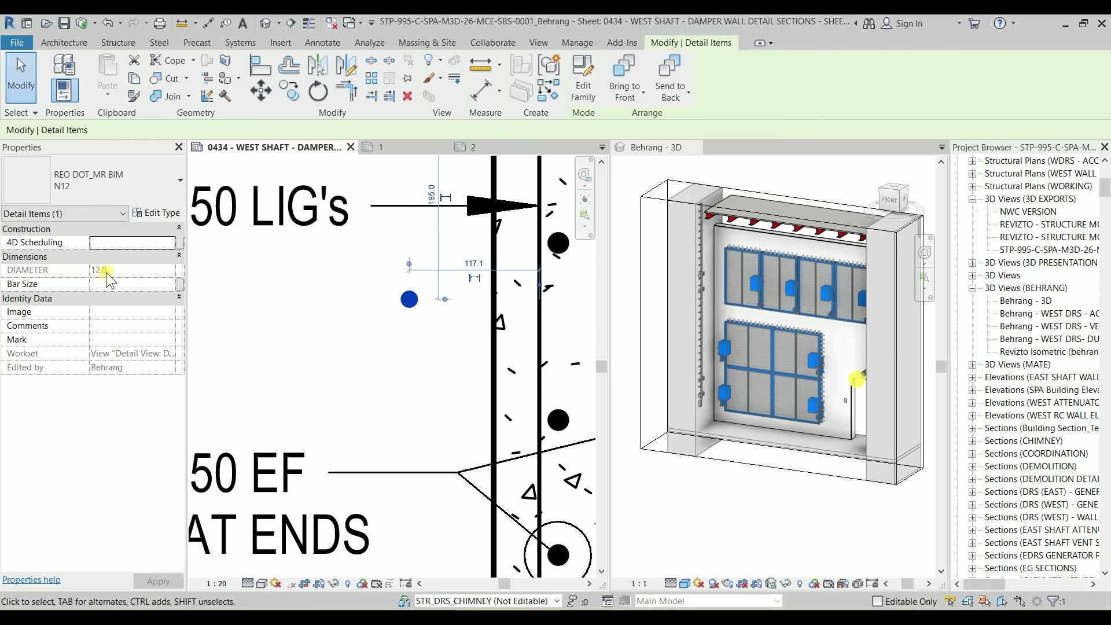
pyautogui.click(286, 318)
pyautogui.scroll(-2, 329, 332)
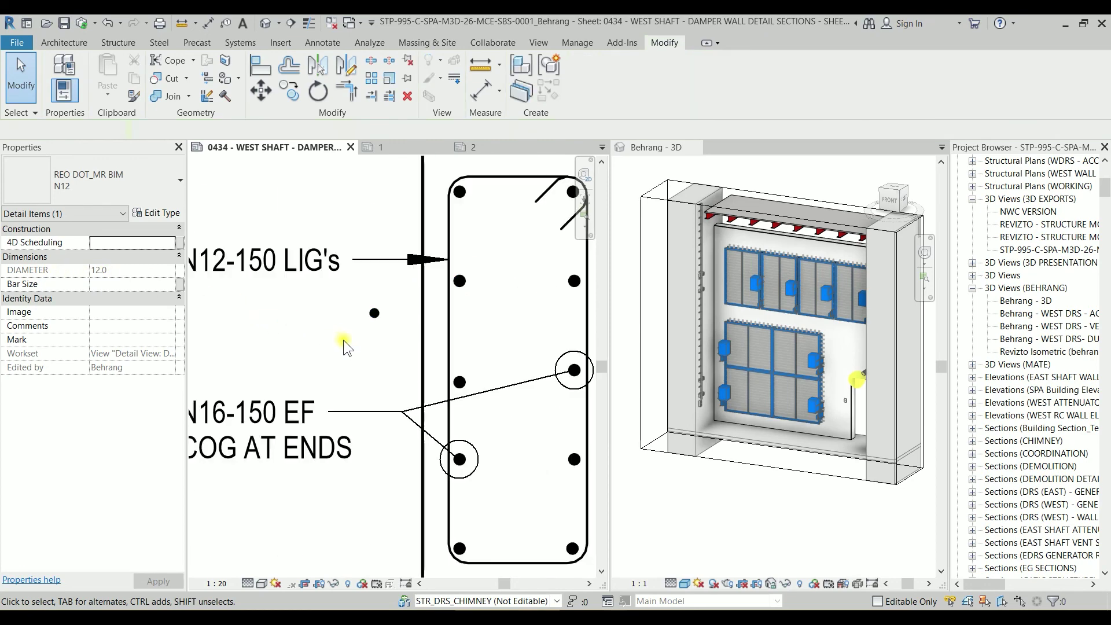
pyautogui.scroll(-3, 348, 342)
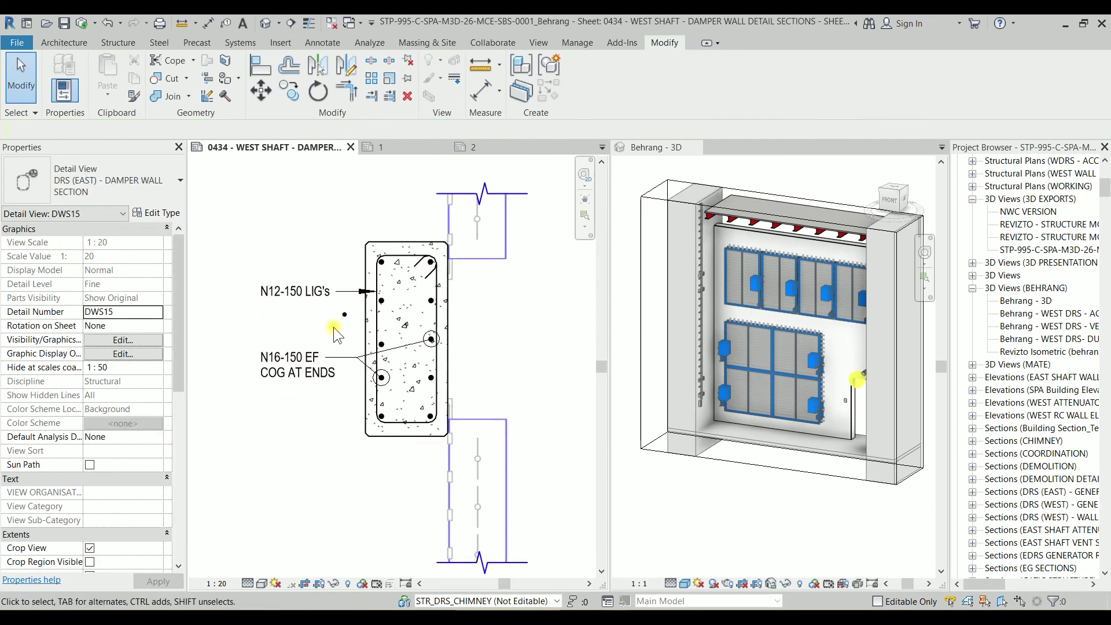